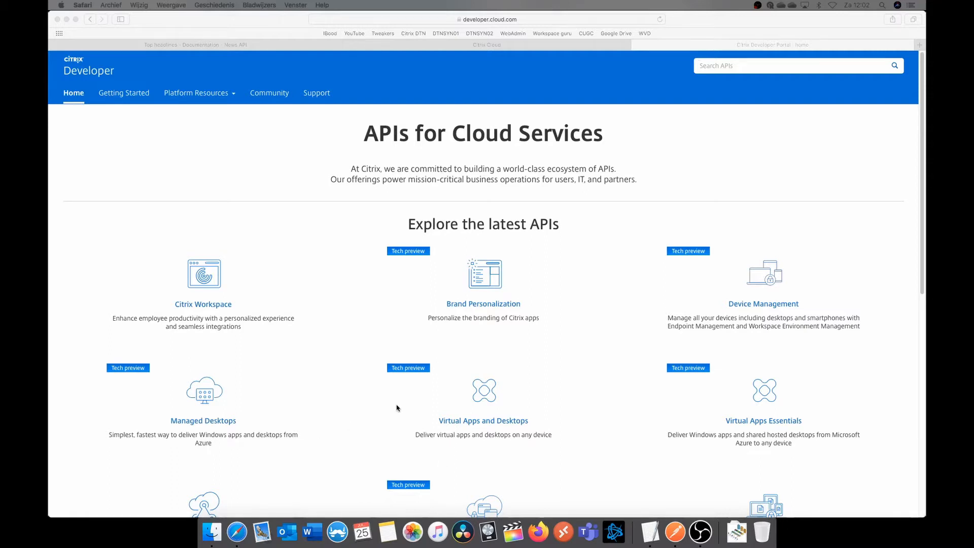
Open Platform Resources > Citrix Workspace in the Developer Portal and show the Get Your Test Instance options.
click(432, 189)
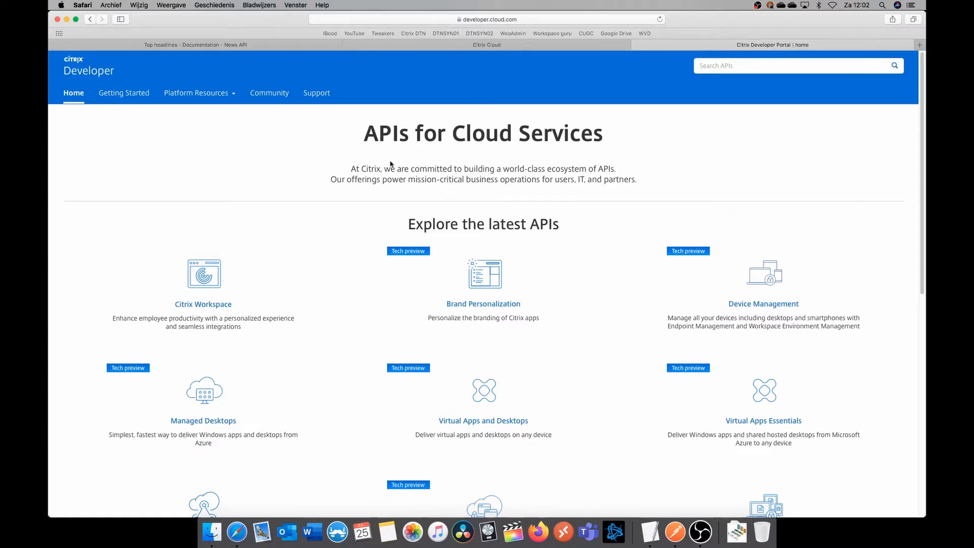
click(237, 96)
mouse_move(230, 86)
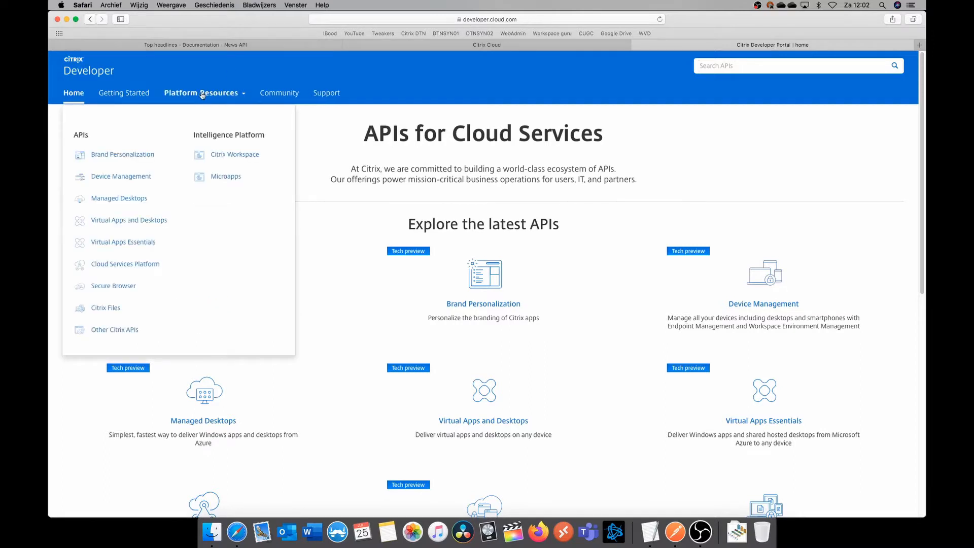
click(248, 158)
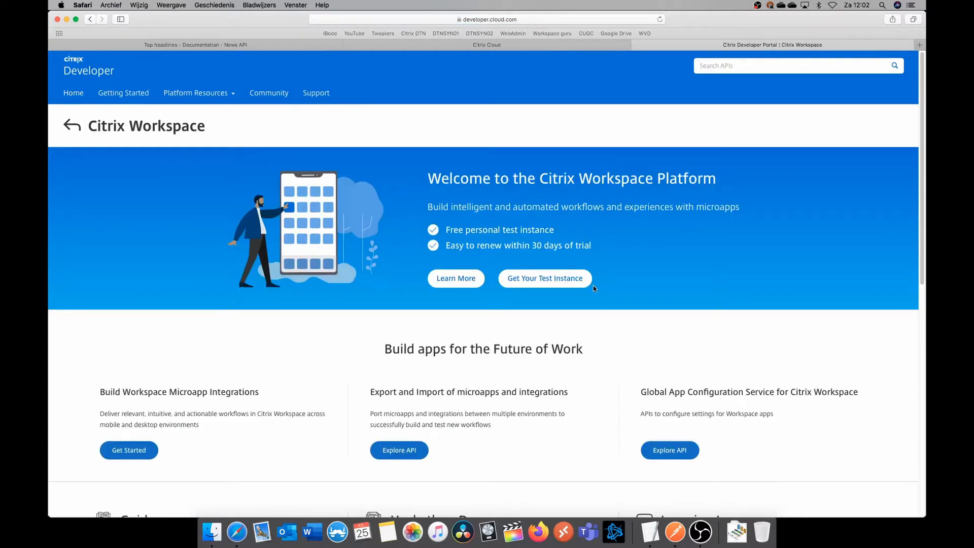
click(553, 280)
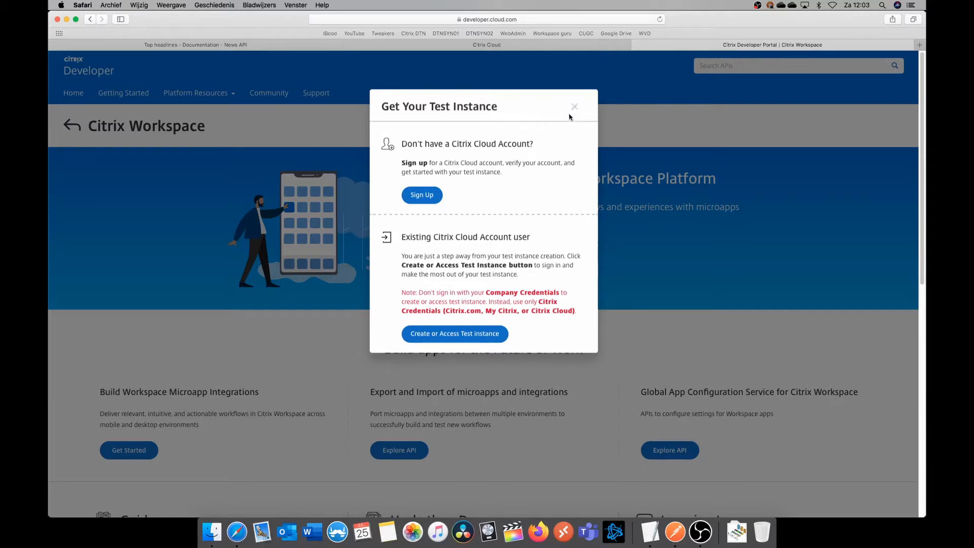
Switch to the Citrix Cloud dashboard, close the Developer Portal tab, and review the account details.
click(445, 49)
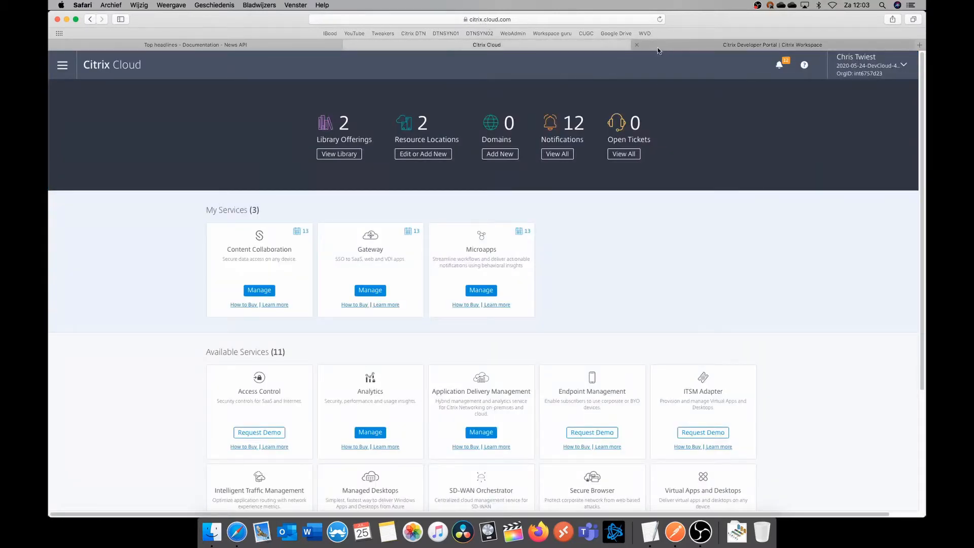
click(637, 46)
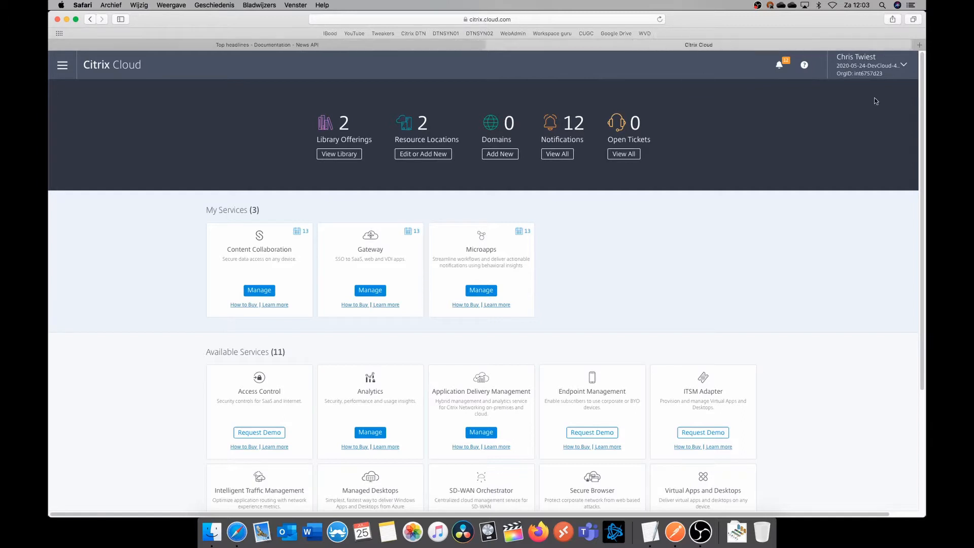
click(869, 71)
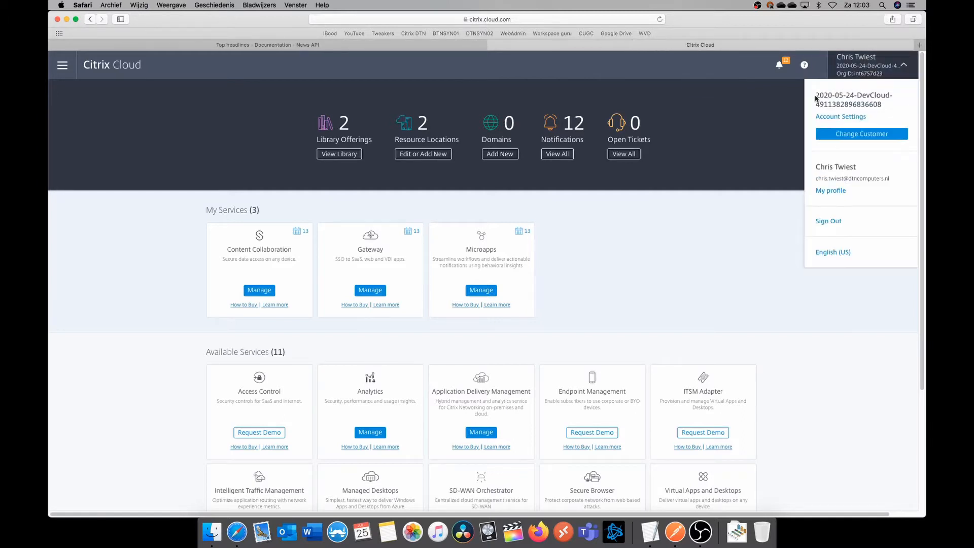
drag(815, 95, 895, 103)
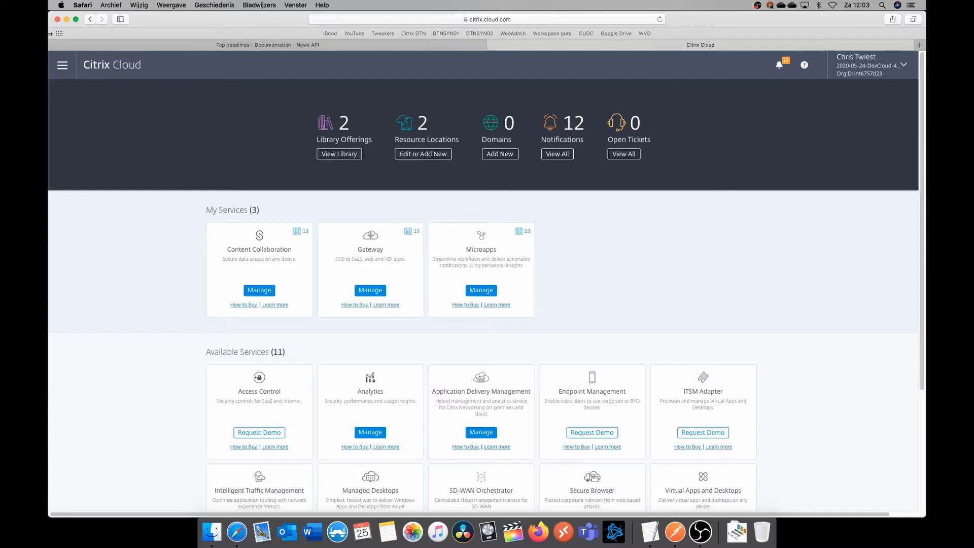
click(62, 66)
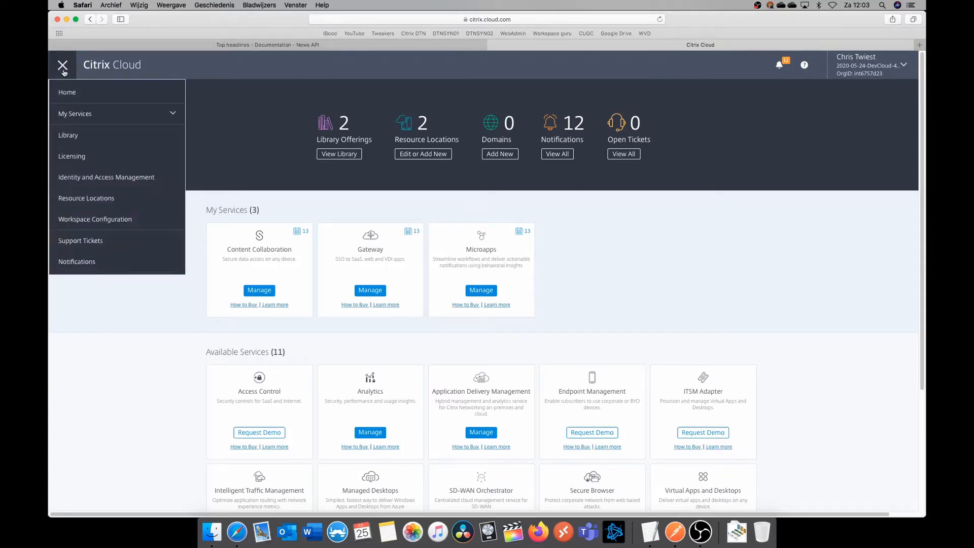
click(130, 220)
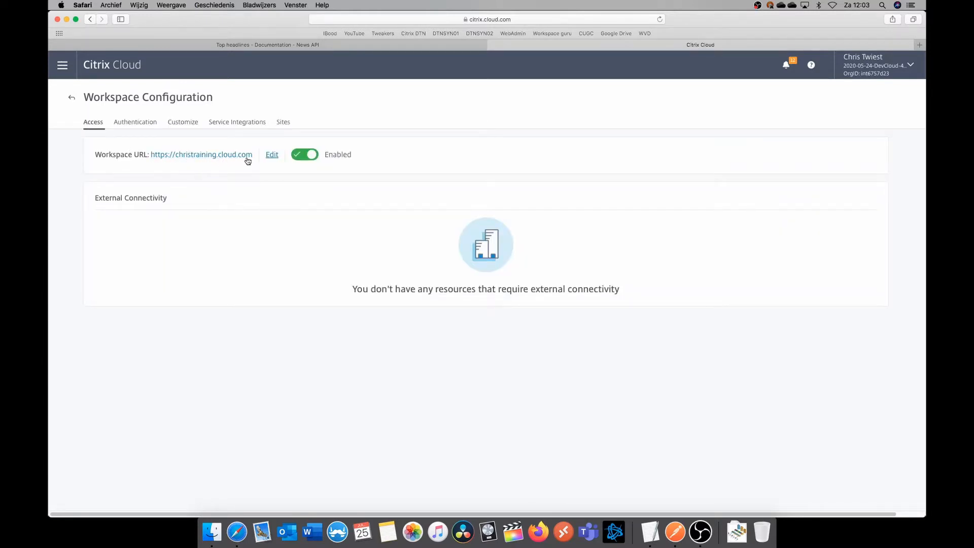
click(133, 123)
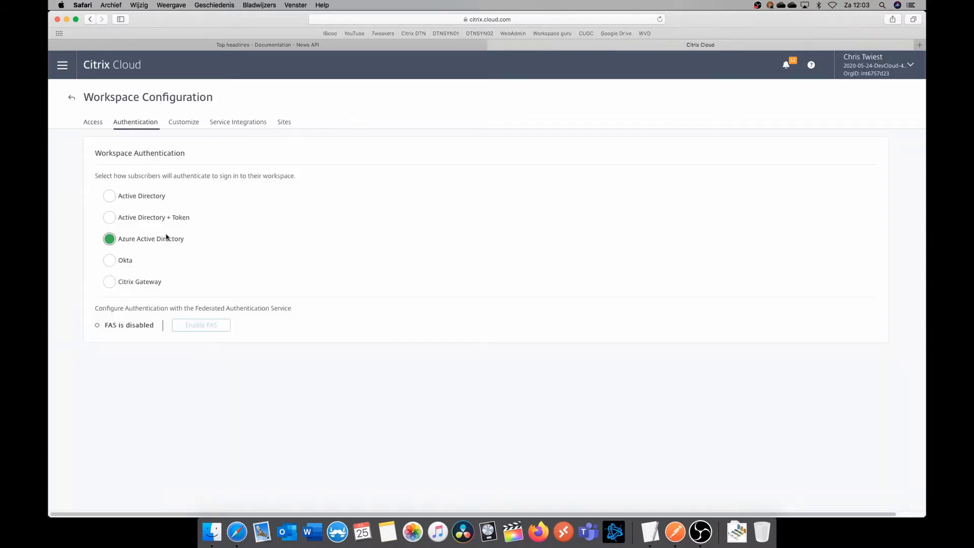
drag(125, 239, 214, 239)
click(222, 242)
click(95, 126)
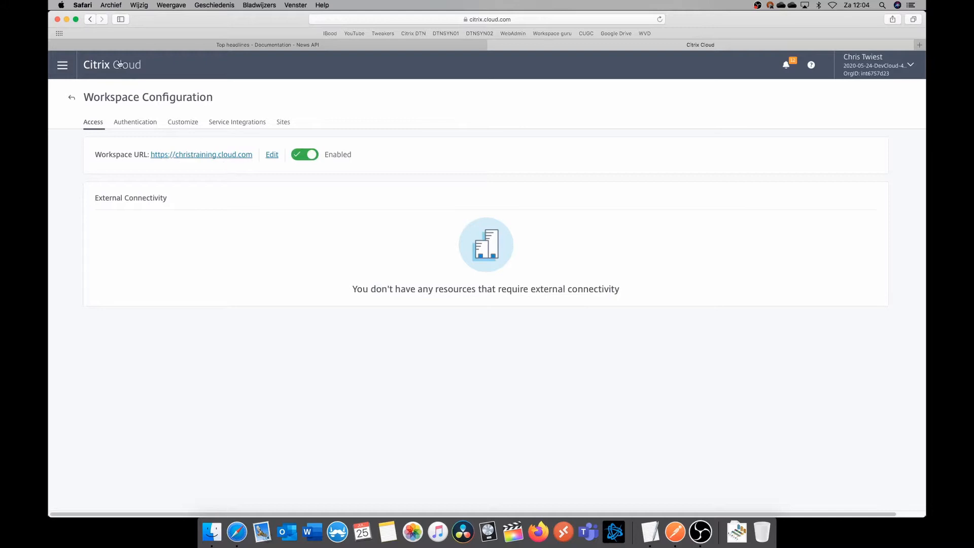
click(71, 97)
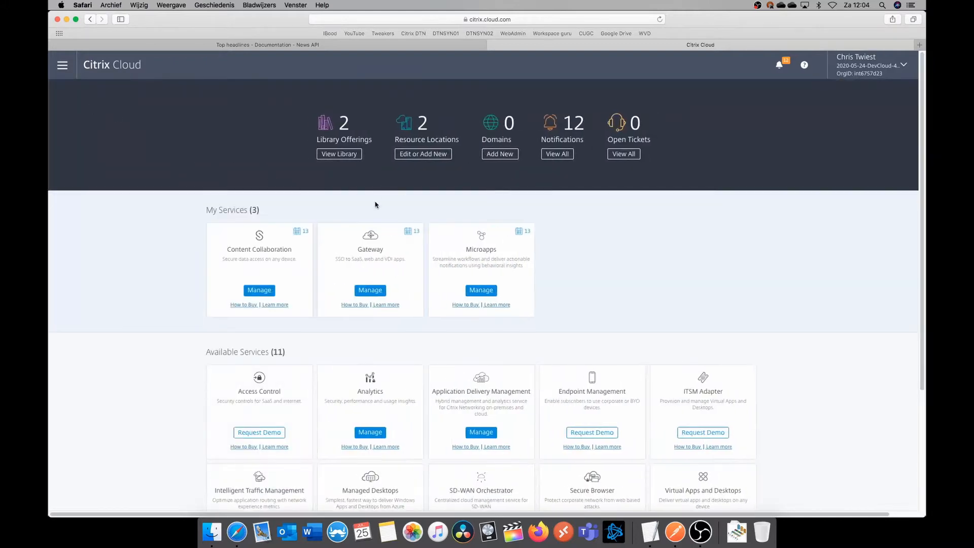
Open Microapps management and go to the list of microapp integrations.
click(482, 293)
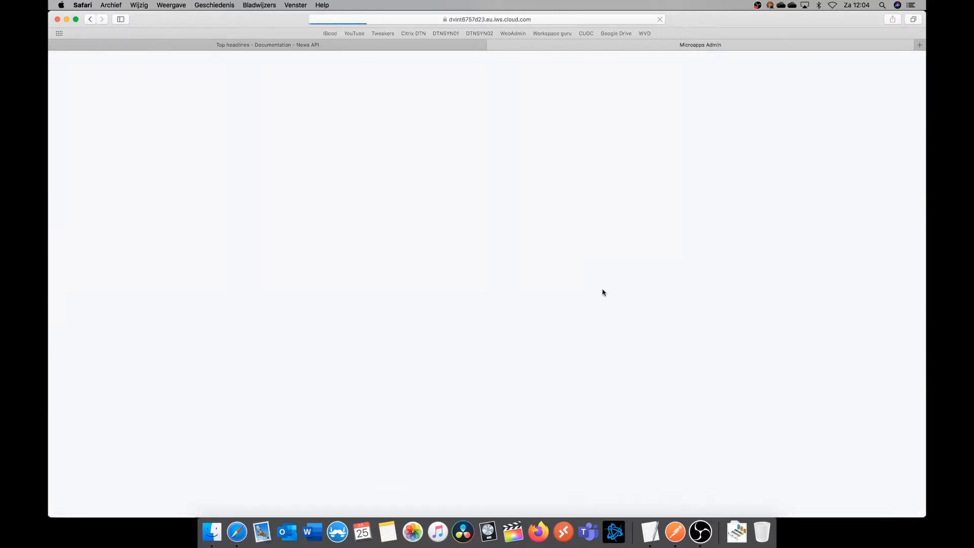
scroll(603, 291, down, 5)
scroll(494, 267, up, 3)
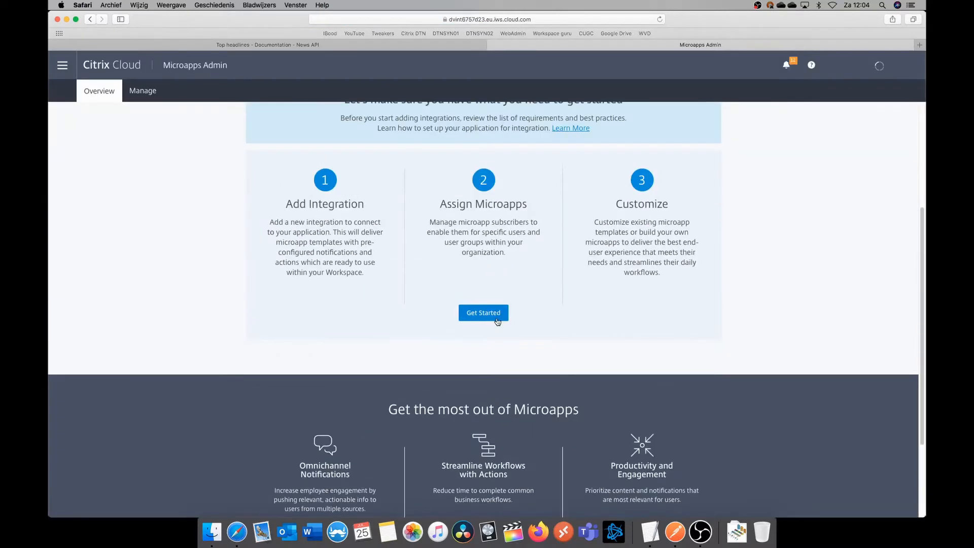
click(494, 317)
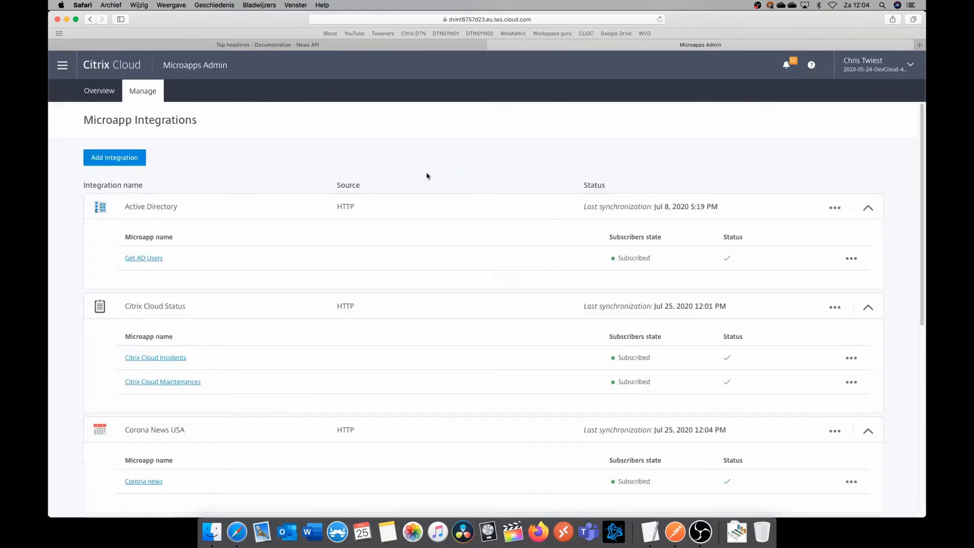
Bring up the Add Integration type dialog, after briefly browsing the Citrix-provided templates.
click(129, 162)
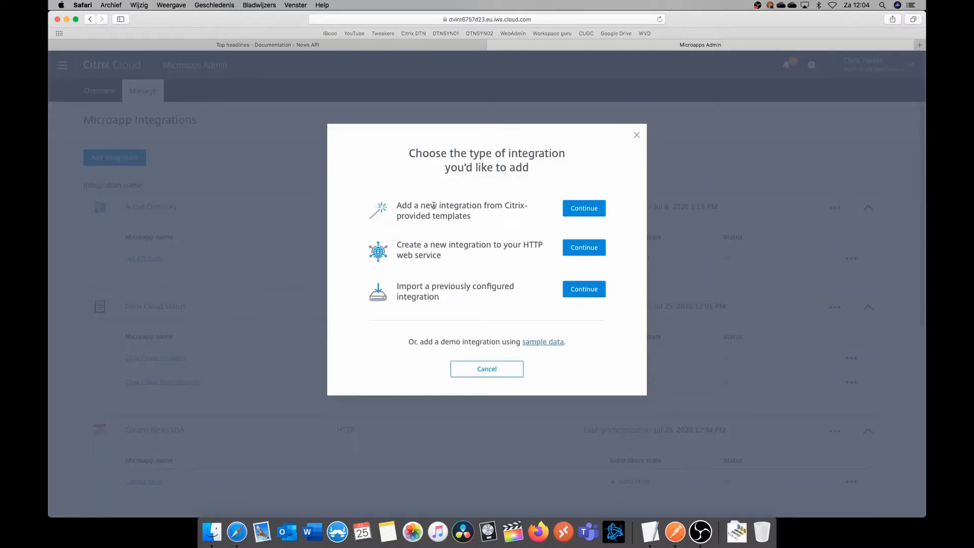
click(584, 214)
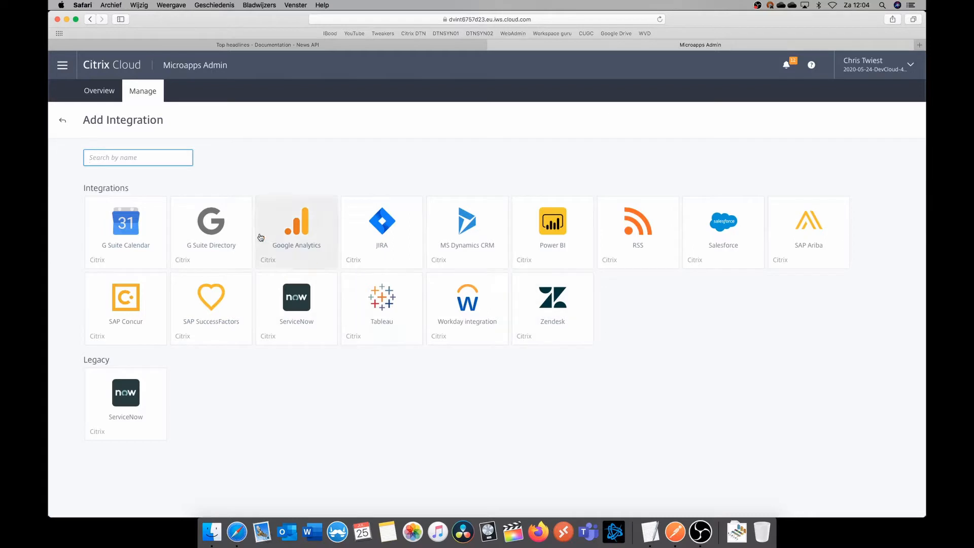
click(61, 121)
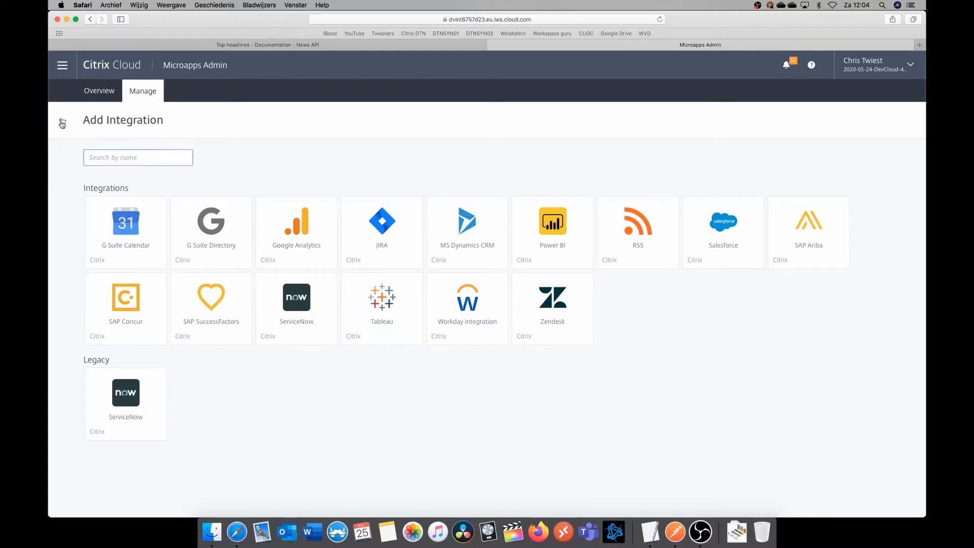
click(126, 162)
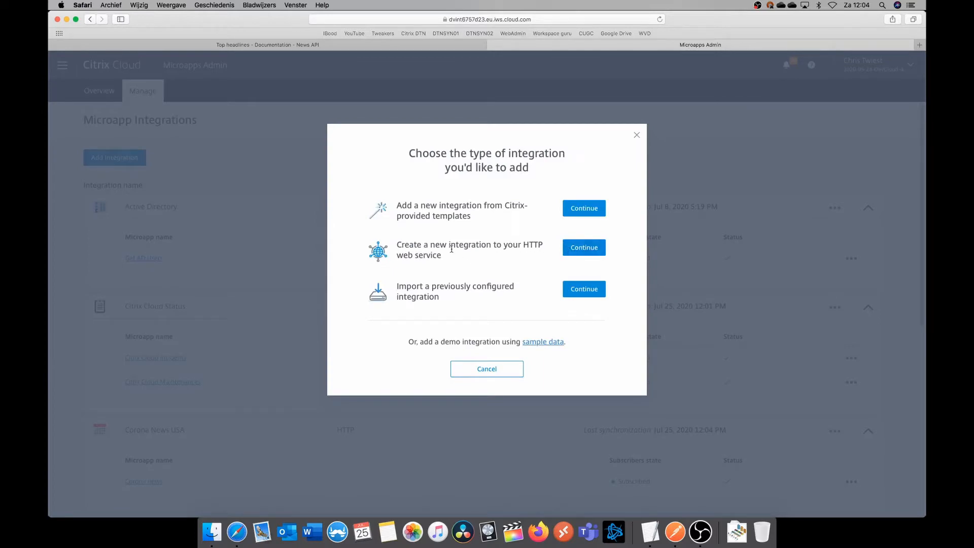
Create an HTTP web service integration and rename it to 'Headlines News'.
click(573, 251)
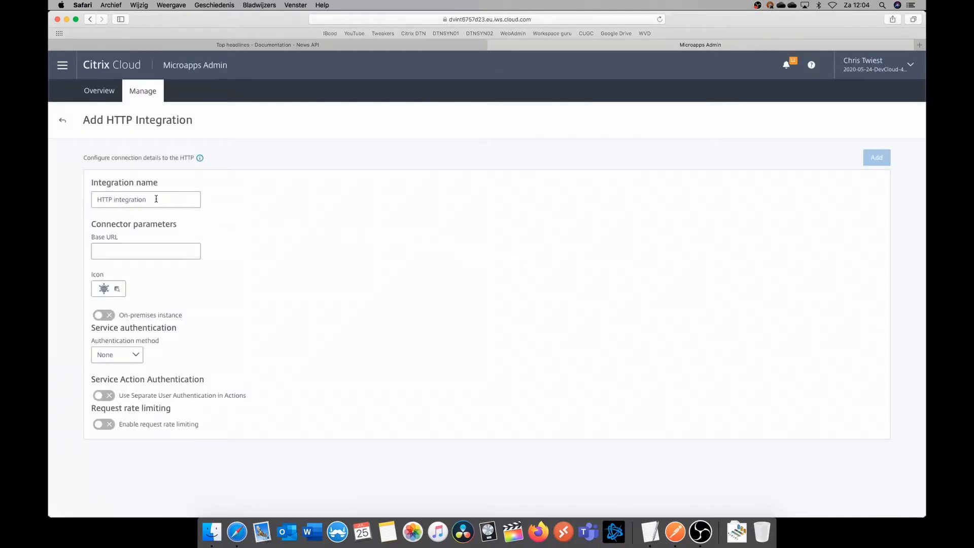
drag(148, 199, 87, 196)
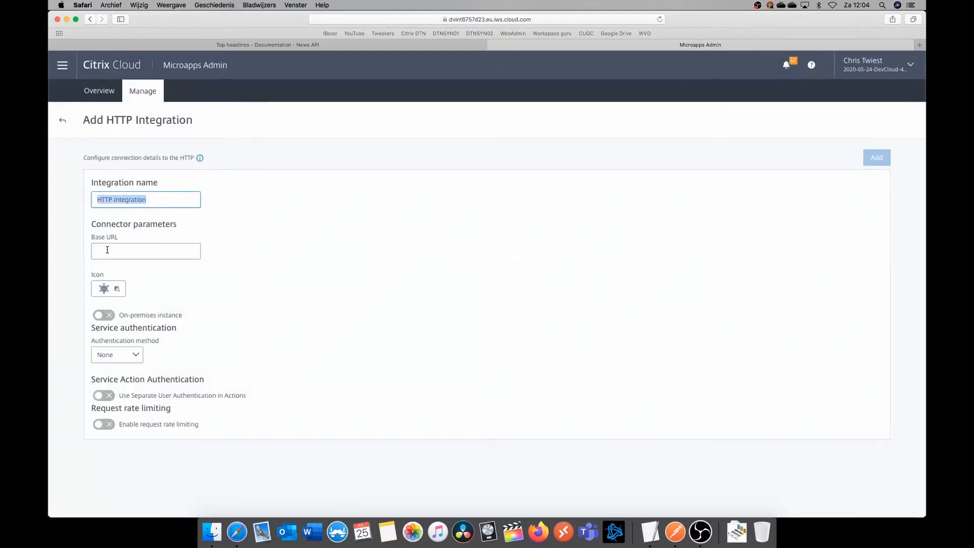
text(Headlines)
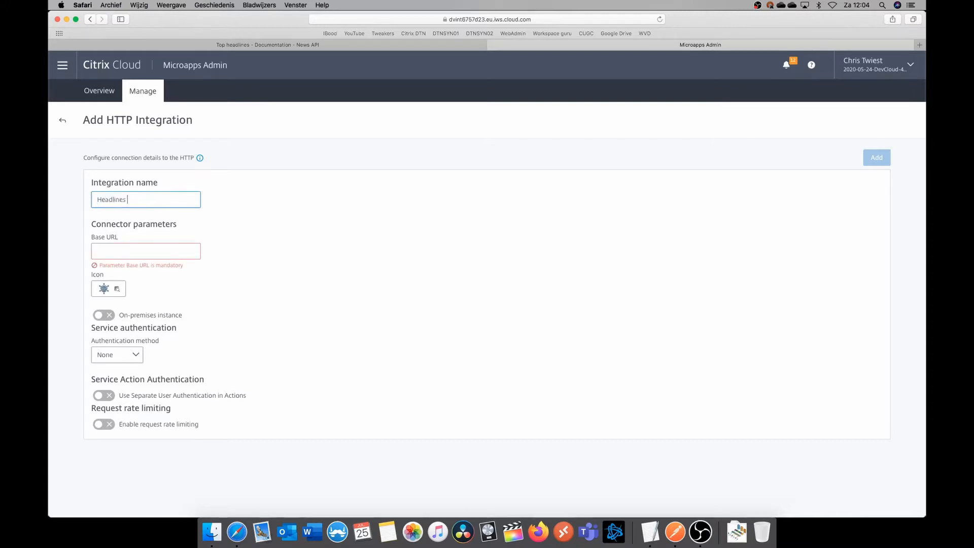
text( News)
key(Tab)
Return from the News API Top headlines docs to the News API home page via its logo.
click(324, 47)
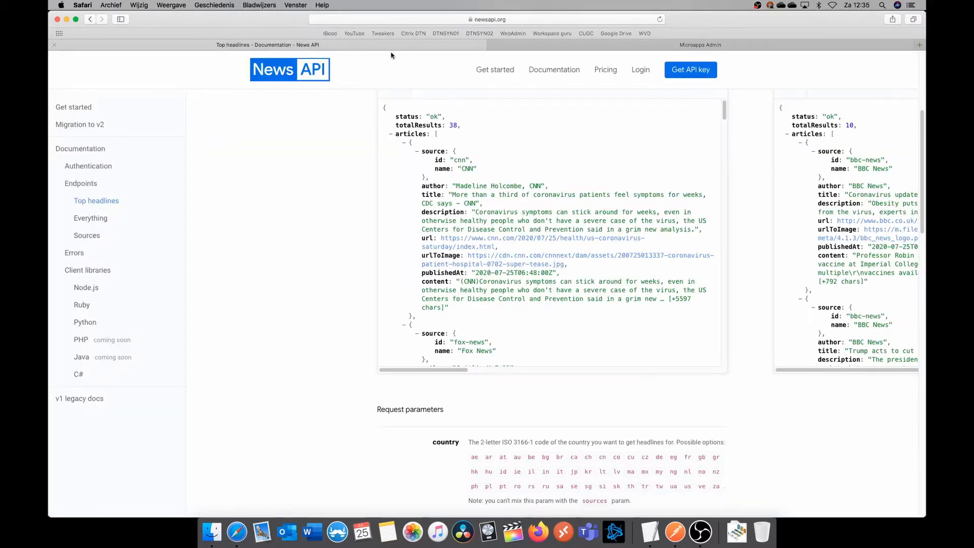
scroll(330, 148, up, 5)
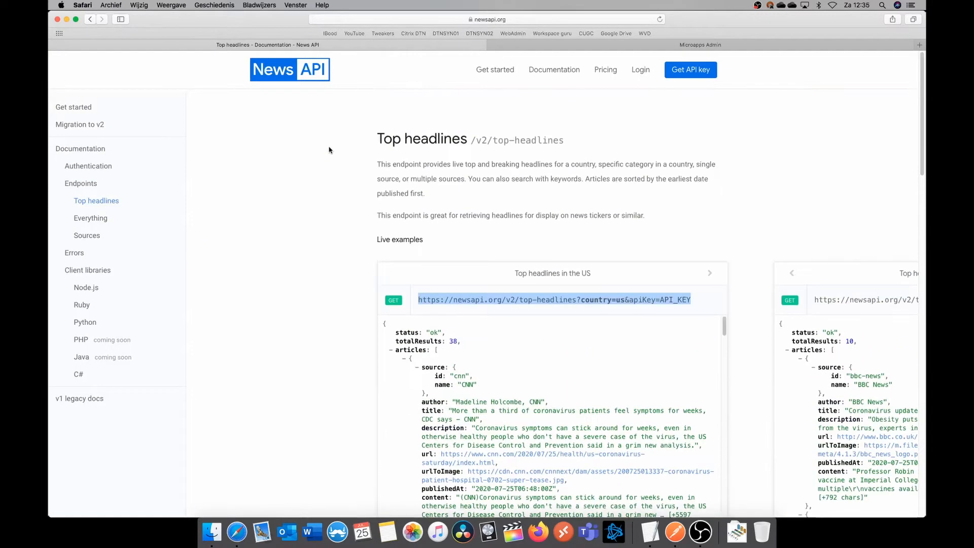
click(303, 74)
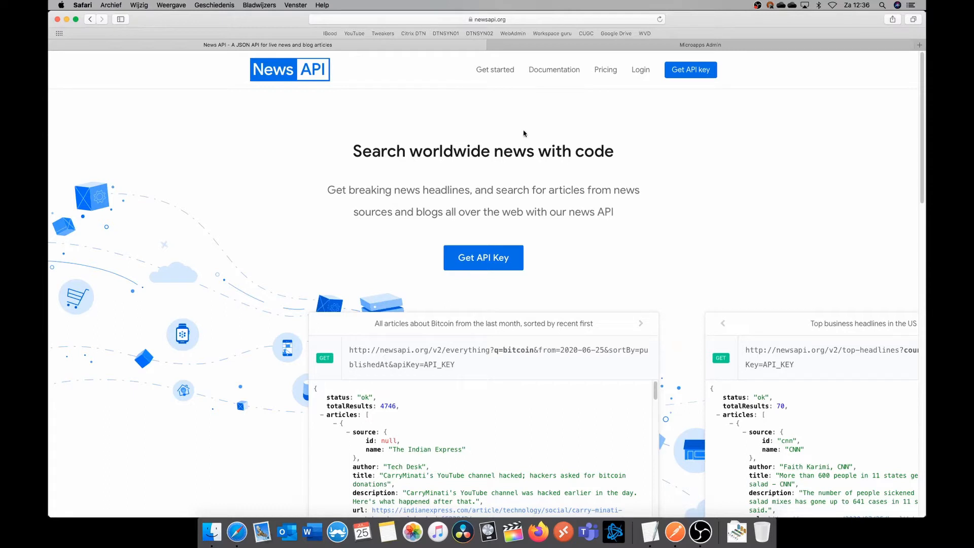
Open the News API Documentation and go to its Endpoints page.
click(553, 71)
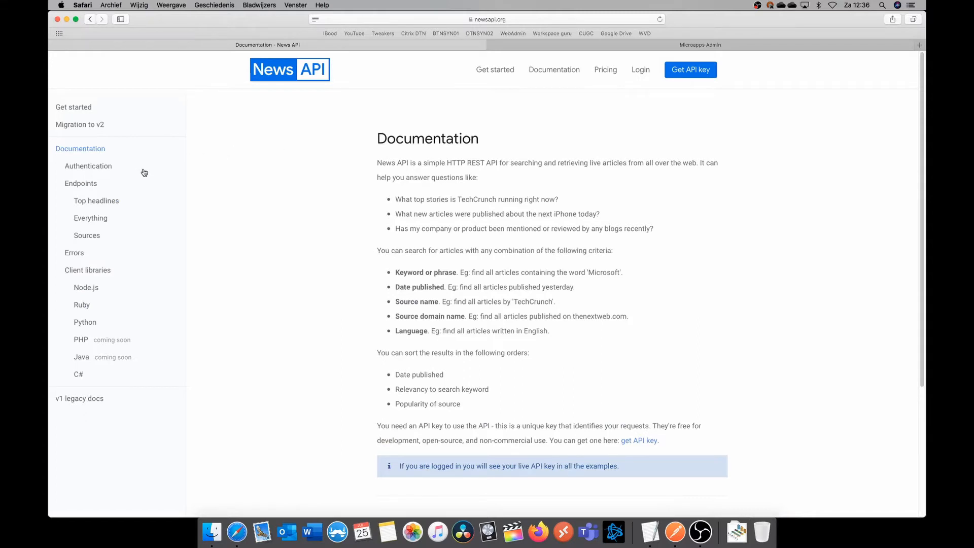
click(81, 183)
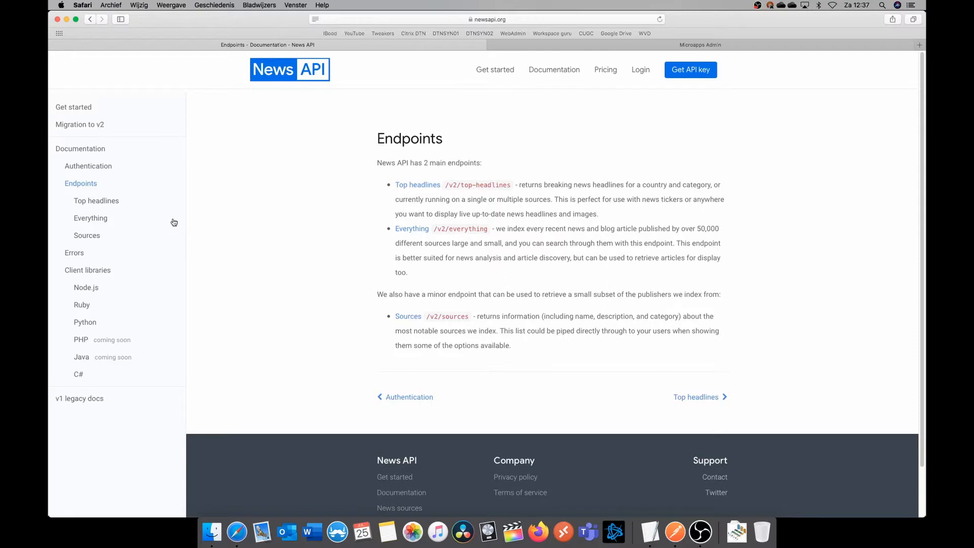
Copy the US live example GET URL from the Top headlines endpoint documentation.
click(119, 203)
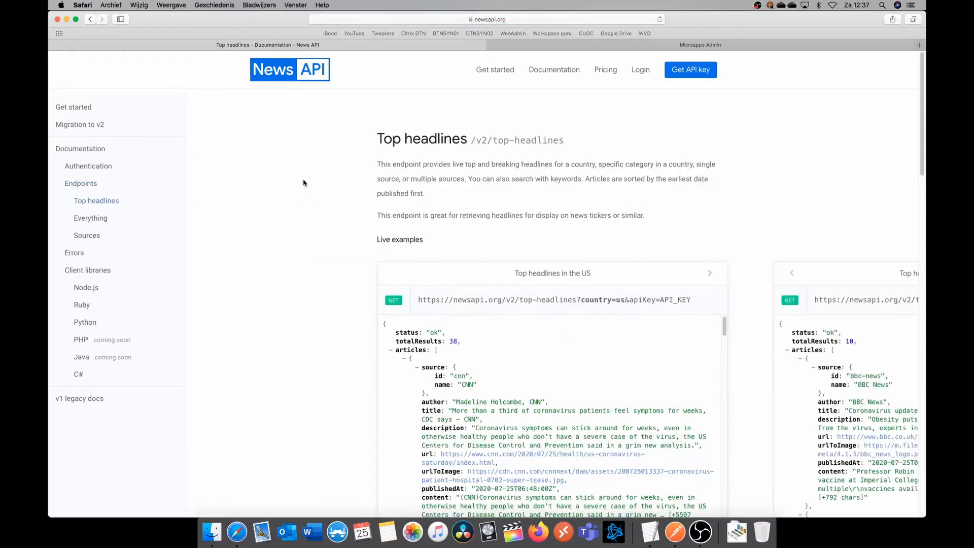
scroll(315, 156, down, 3)
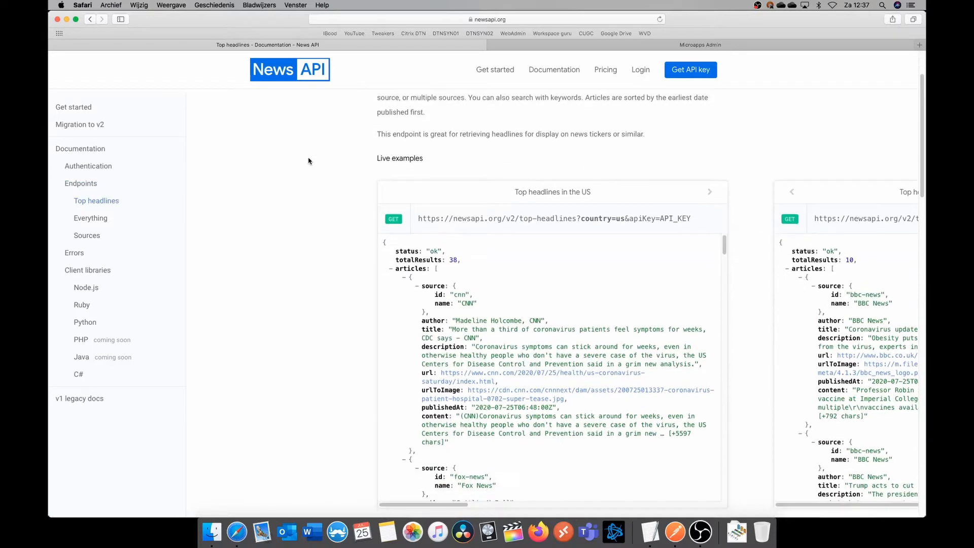
scroll(318, 161, down, 2)
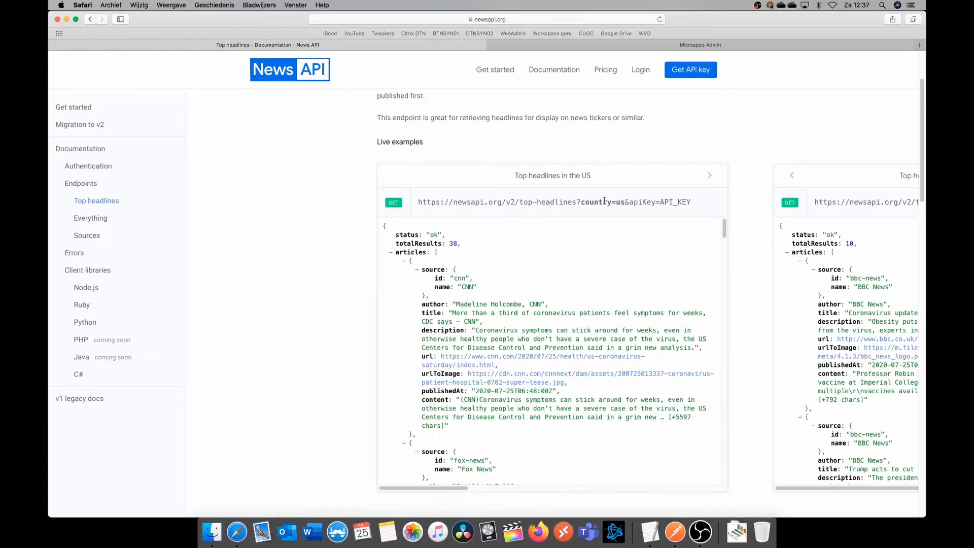
scroll(652, 266, down, 10)
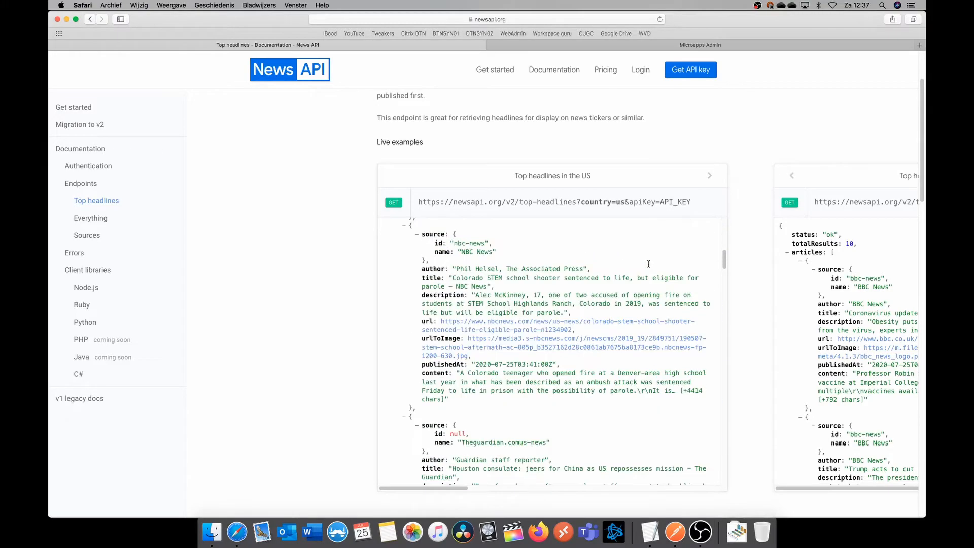
scroll(648, 266, up, 10)
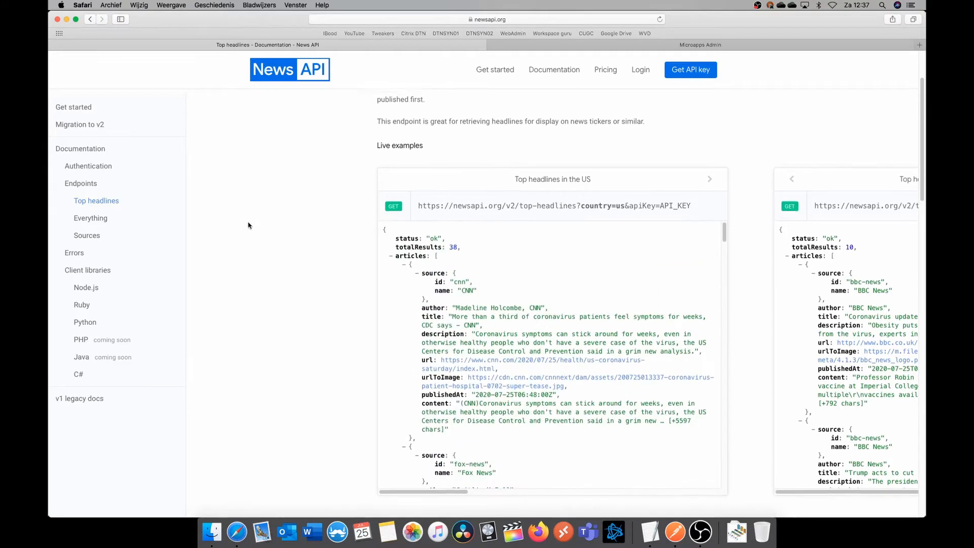
scroll(253, 224, up, 3)
scroll(253, 223, down, 1)
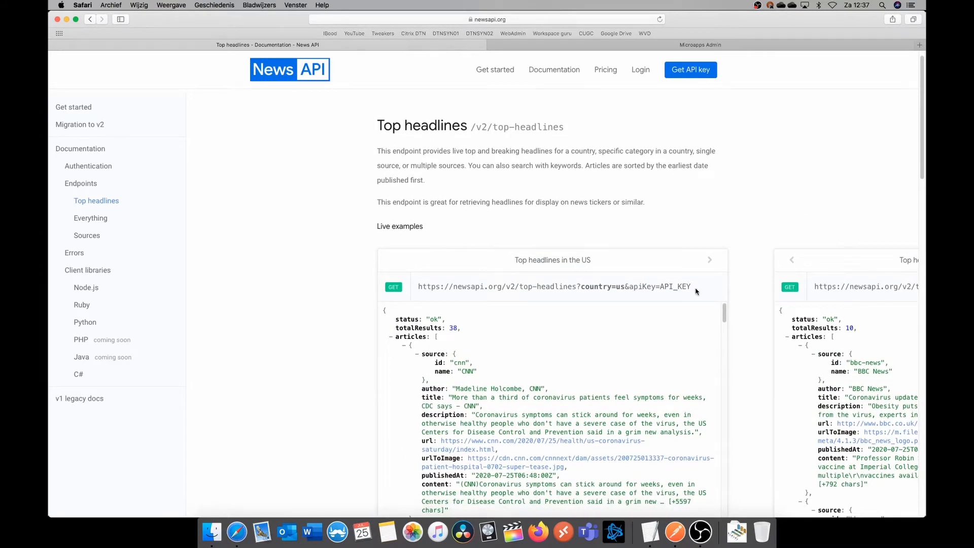
drag(677, 286, 419, 291)
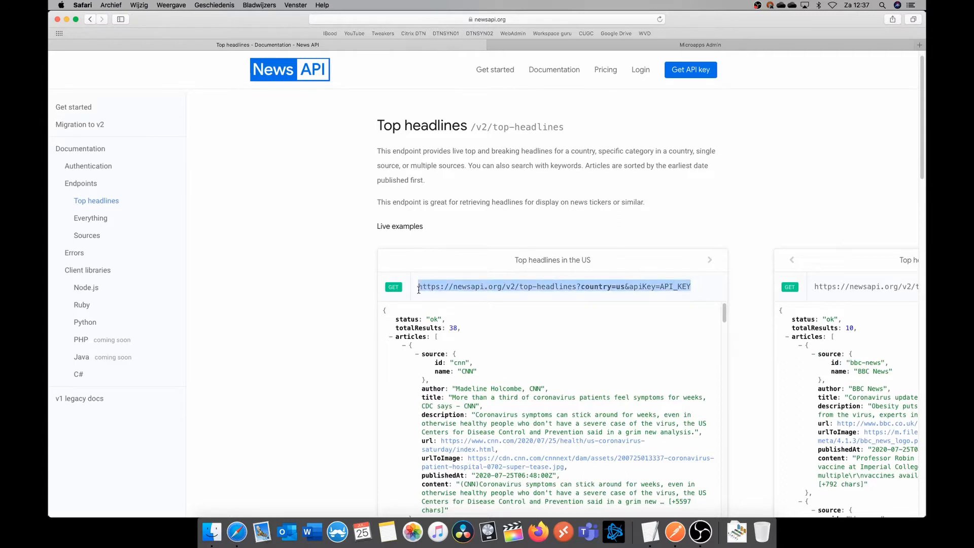
right_click(492, 281)
click(530, 340)
click(495, 231)
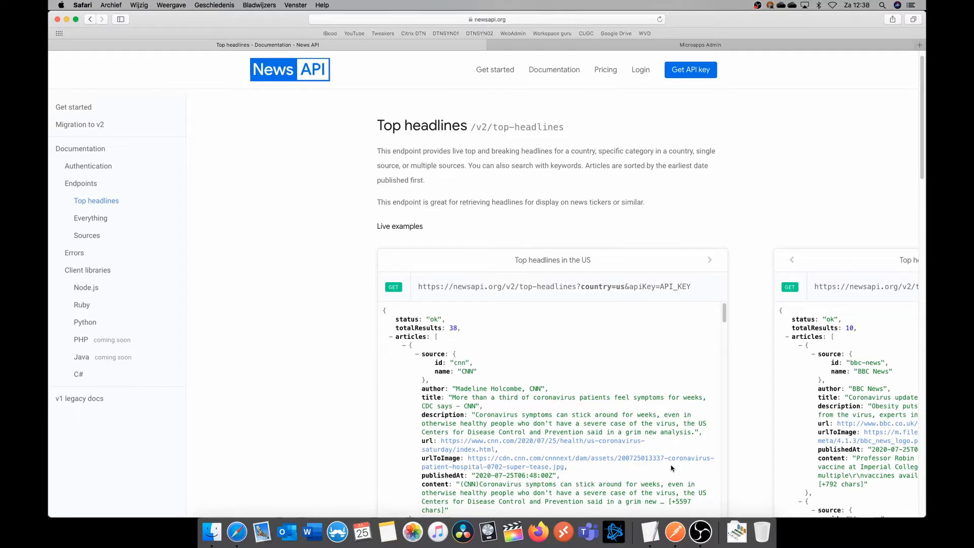
Send a new Postman GET request to the pasted top-headlines URL.
click(678, 518)
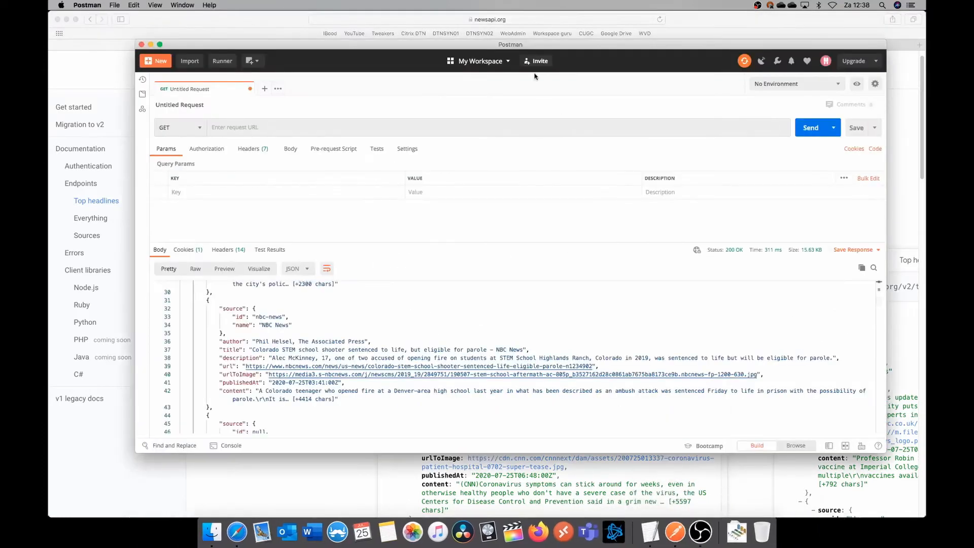
drag(520, 45, 524, 51)
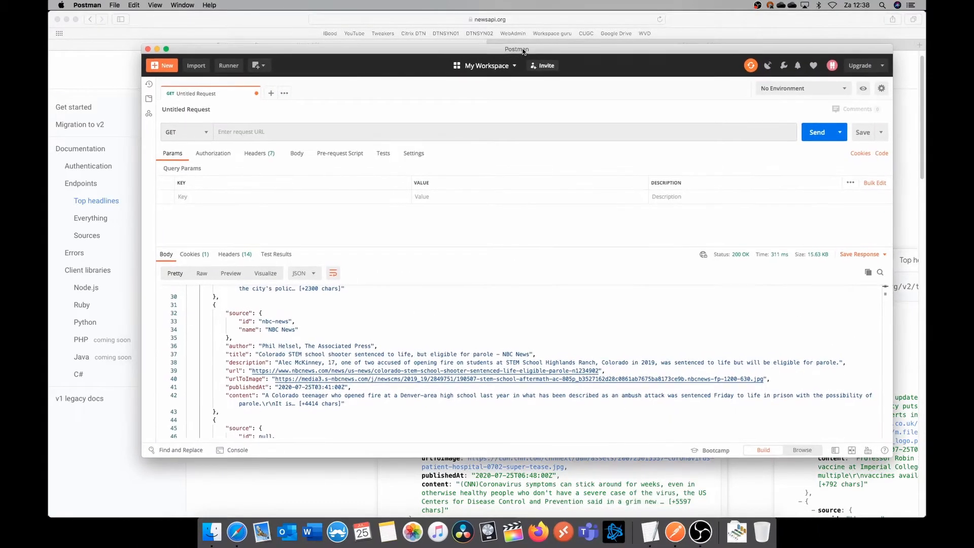
click(271, 93)
mouse_move(321, 55)
mouse_down()
mouse_move(293, 259)
mouse_move(340, 332)
mouse_move(328, 63)
mouse_up()
click(282, 137)
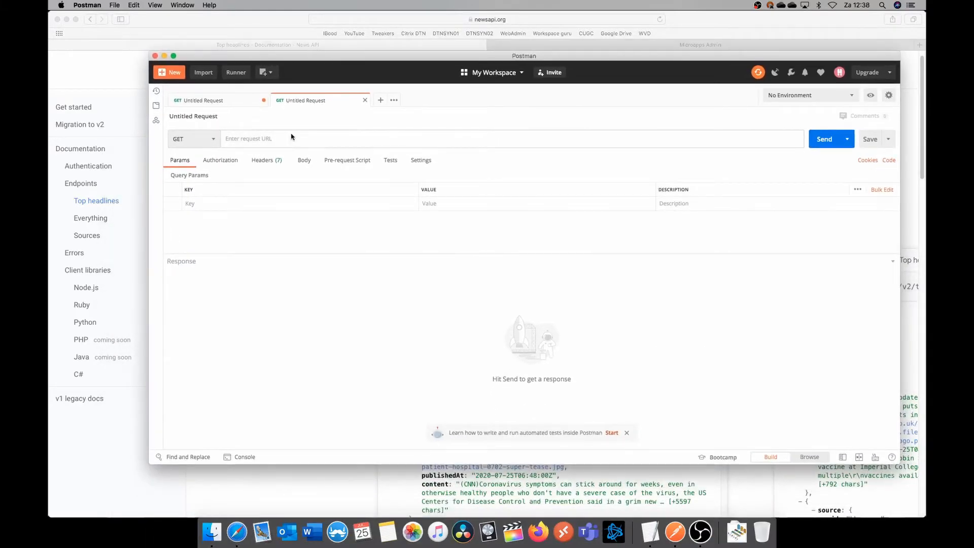
key(super+v)
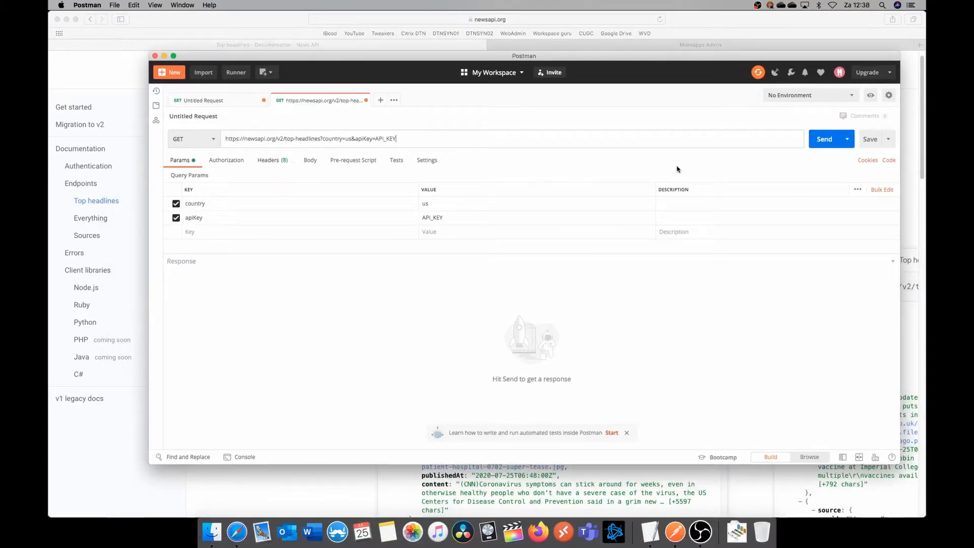
click(829, 141)
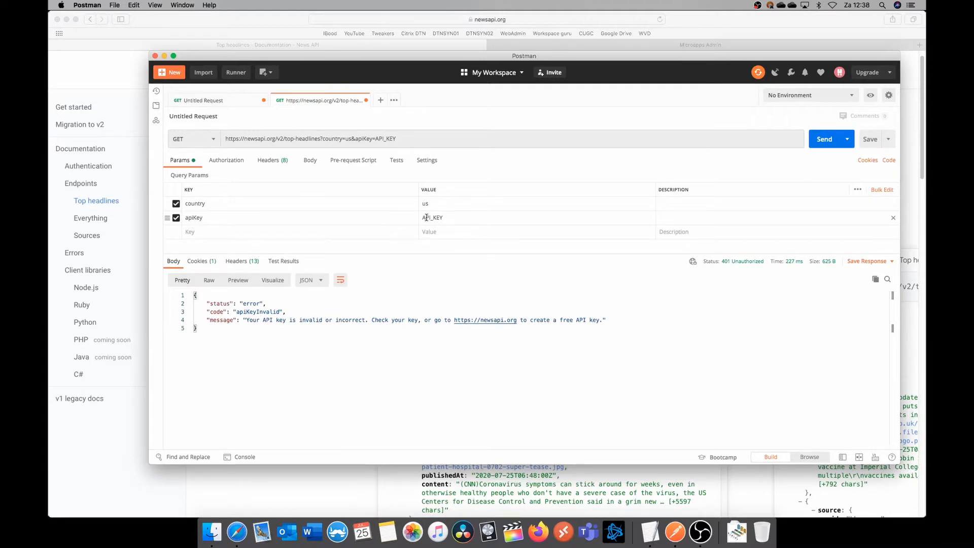
Inspect the API_KEY placeholder error, then review the earlier request's 200 OK JSON articles.
mouse_move(426, 217)
mouse_down()
mouse_move(453, 215)
mouse_move(419, 219)
mouse_up()
click(228, 101)
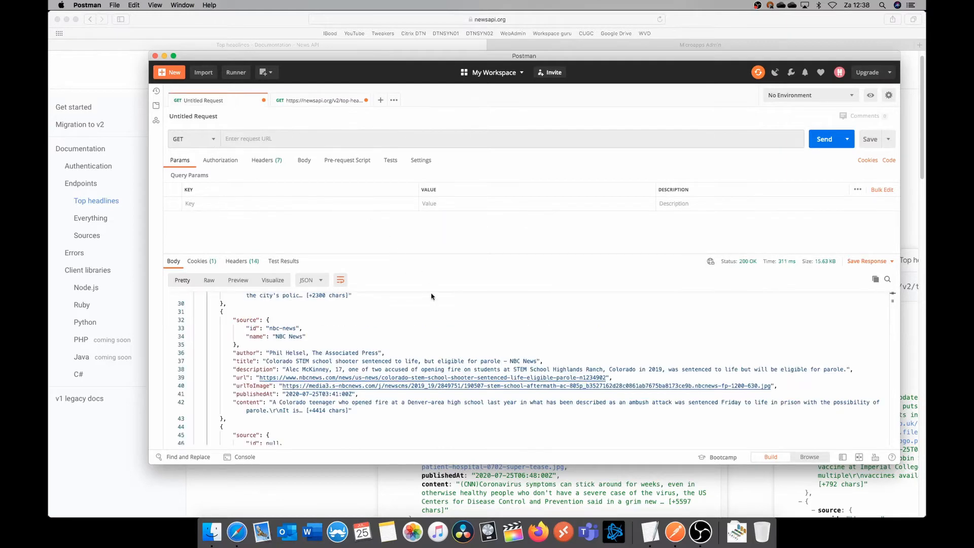
scroll(431, 300, up, 10)
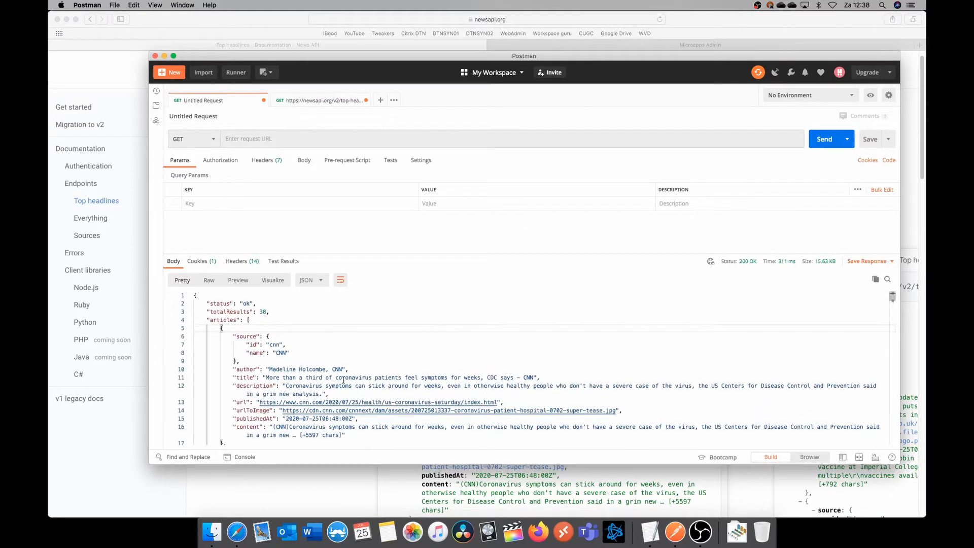
scroll(415, 382, down, 20)
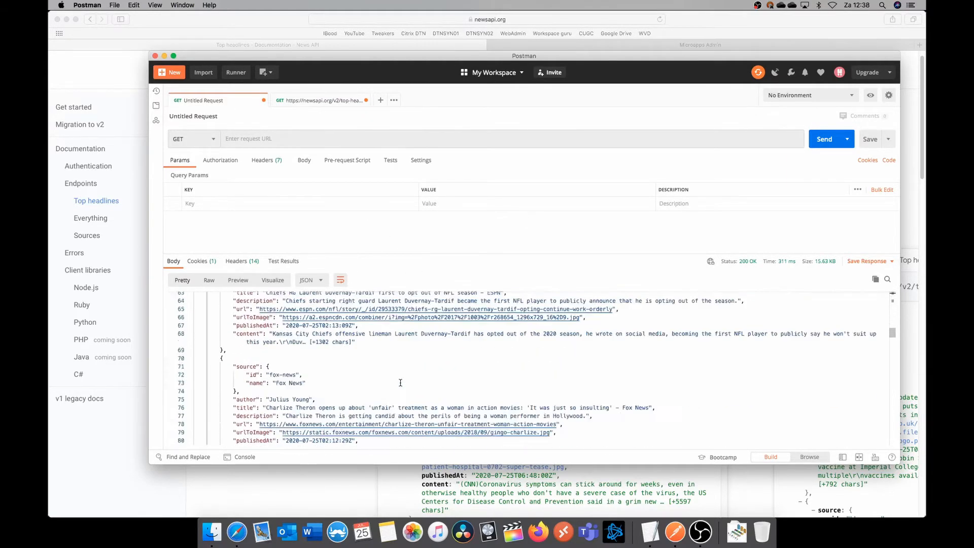
scroll(402, 385, down, 6)
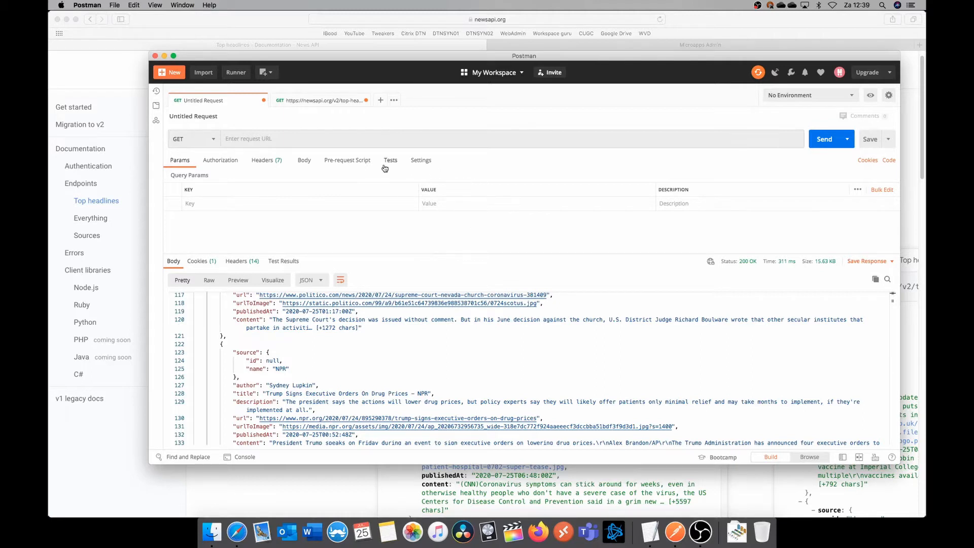
Point out the country=us and apiKey parameters in the top-headlines request's params and URL.
click(331, 100)
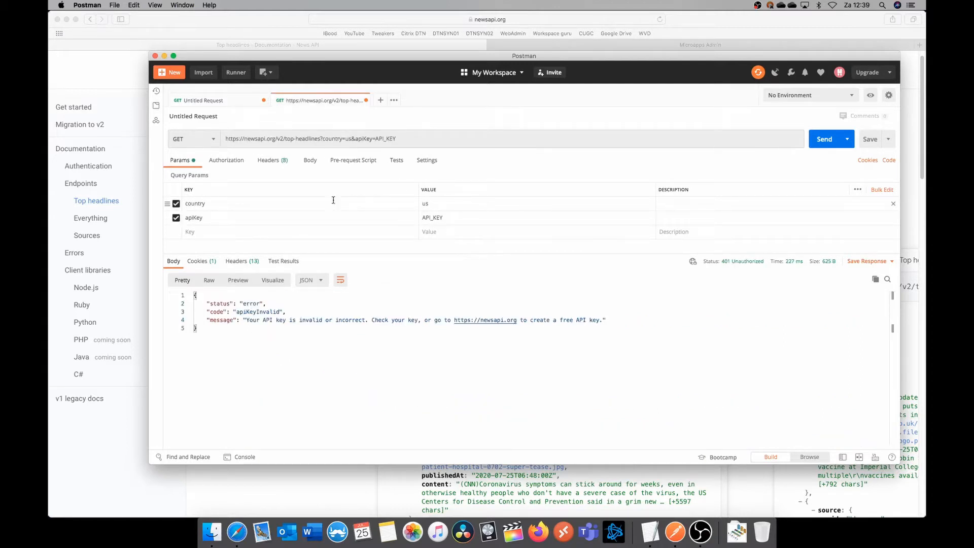
click(448, 206)
click(323, 139)
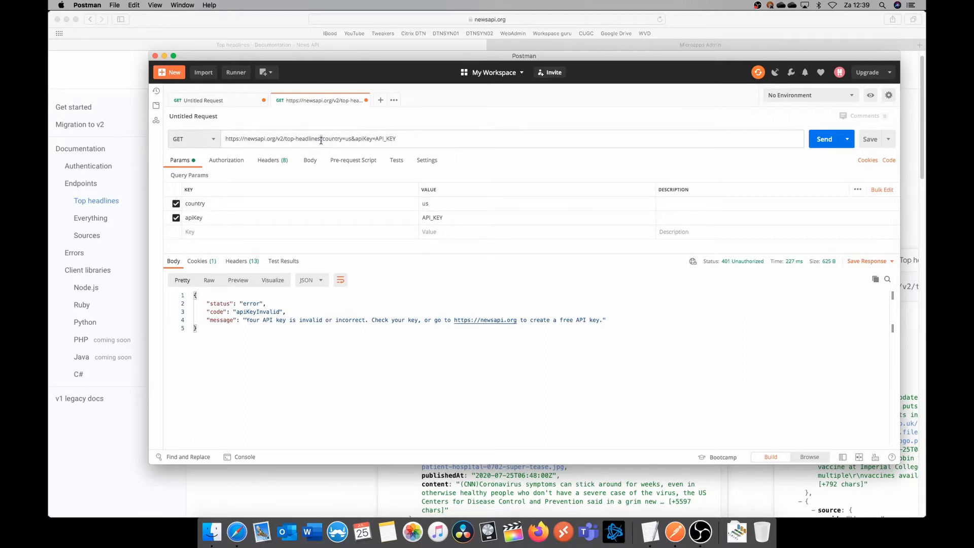
drag(322, 140, 348, 140)
click(334, 141)
drag(342, 139, 400, 140)
click(350, 140)
click(355, 140)
click(400, 138)
click(402, 138)
Select the top-headlines example URL in the News API docs and return to the Headlines News form.
click(113, 455)
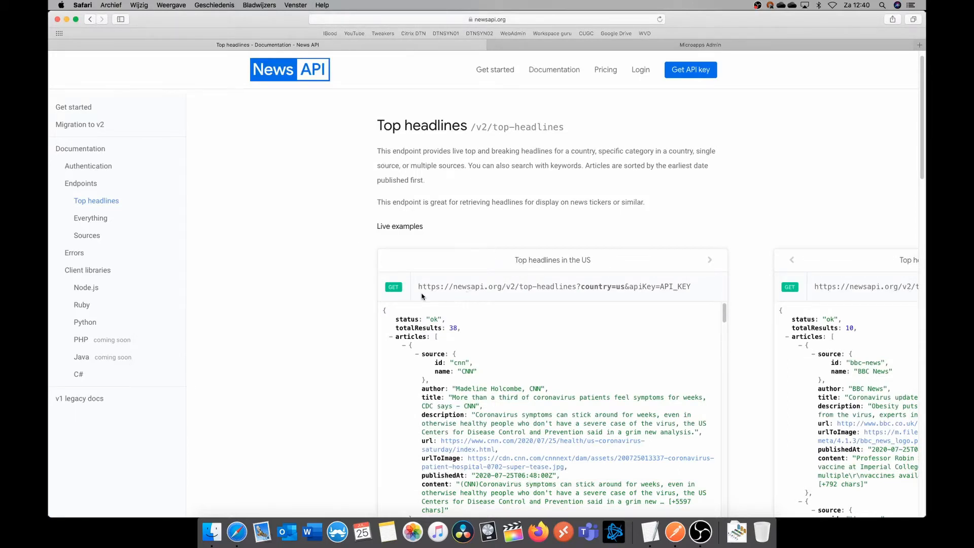
drag(418, 286, 702, 287)
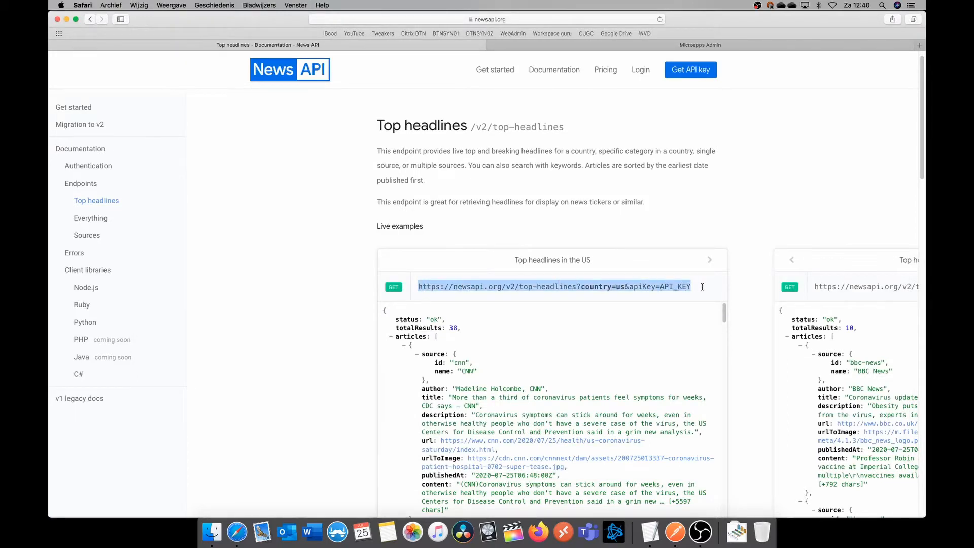
click(654, 48)
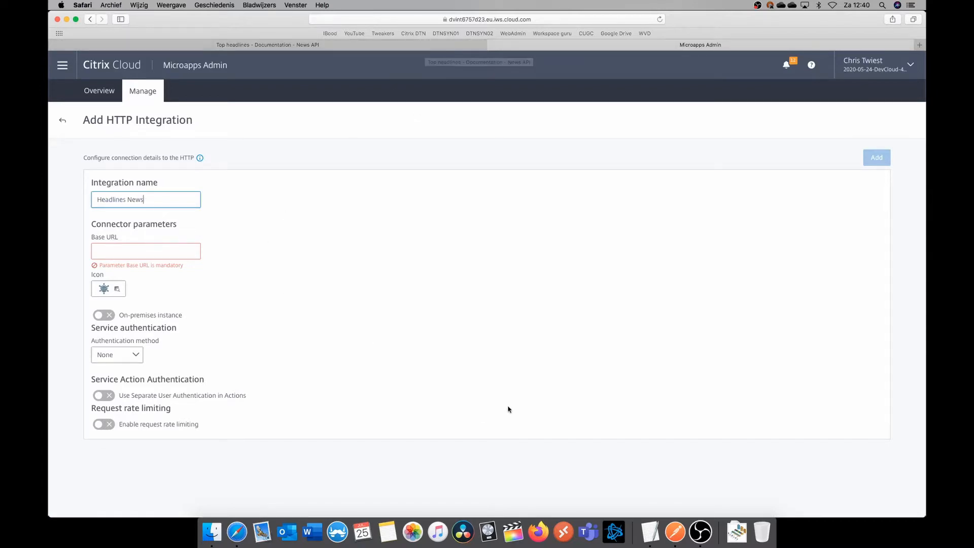
click(181, 249)
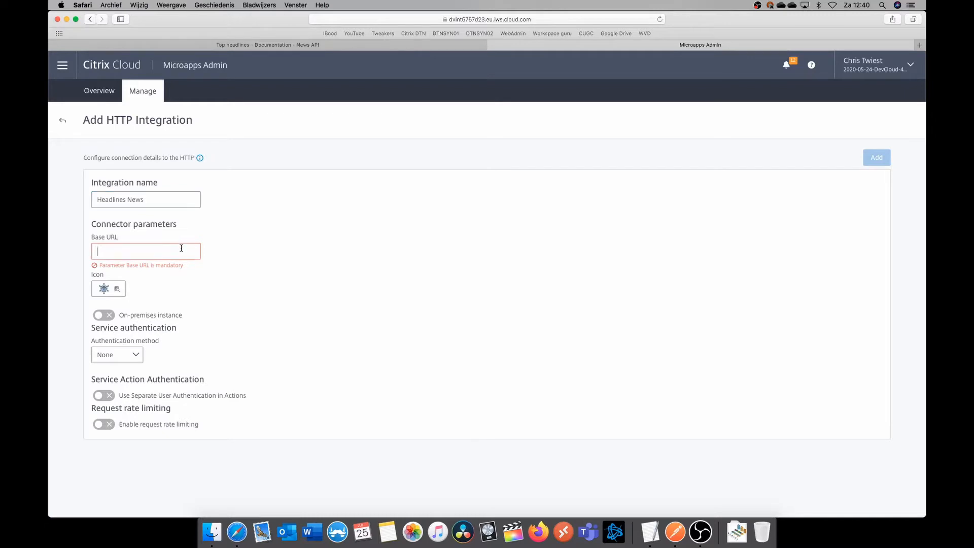
key(super+v)
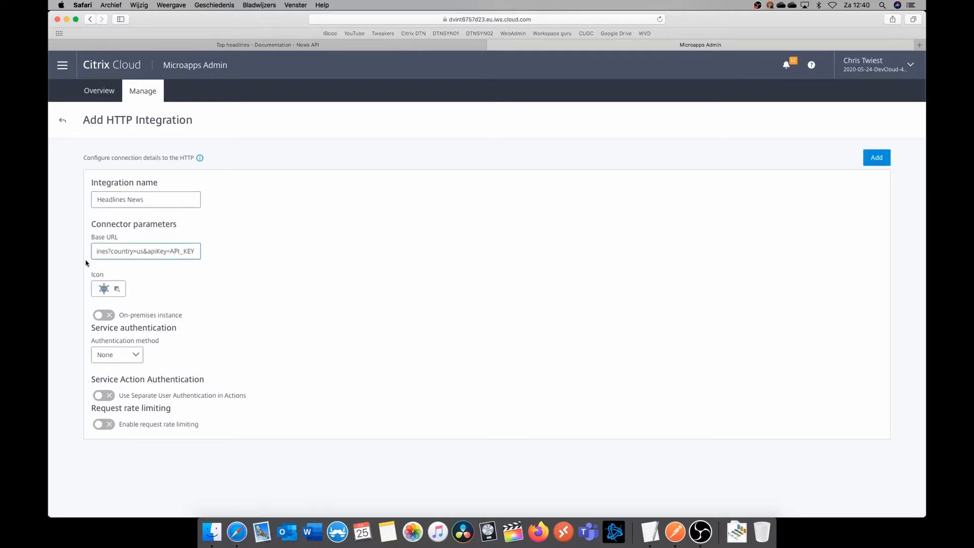
drag(100, 253, 78, 253)
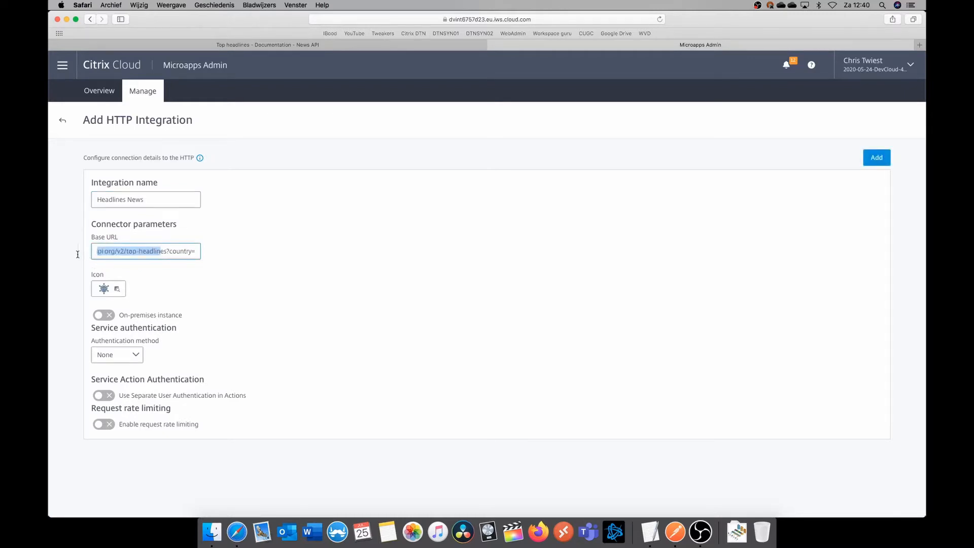
click(171, 252)
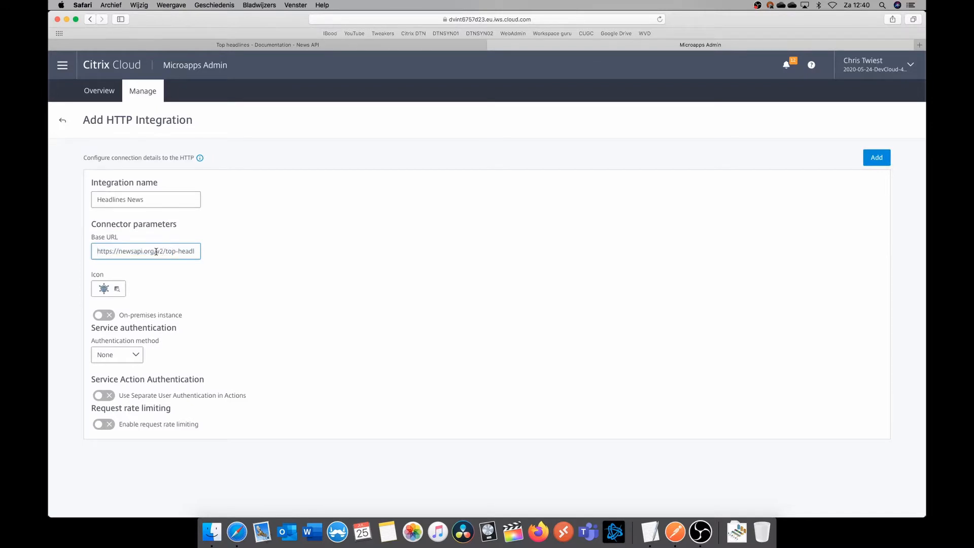
drag(156, 252, 259, 253)
key(BackSpace)
Check the News API Everything endpoint documentation, then return to the integration form.
click(226, 45)
click(92, 218)
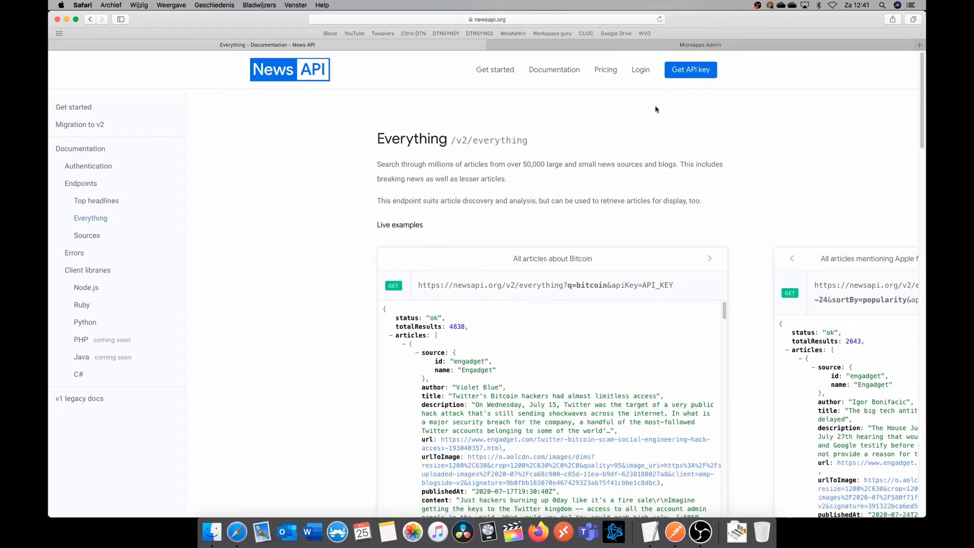
click(612, 44)
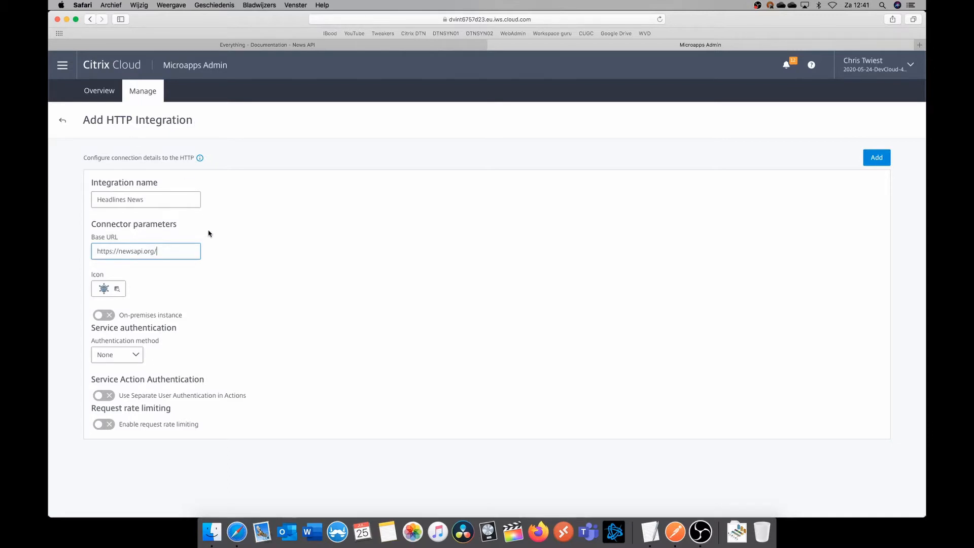
Check Postman's invalid API key message, then choose API Keys as the authentication method.
click(676, 533)
drag(606, 320, 188, 311)
click(259, 530)
click(137, 357)
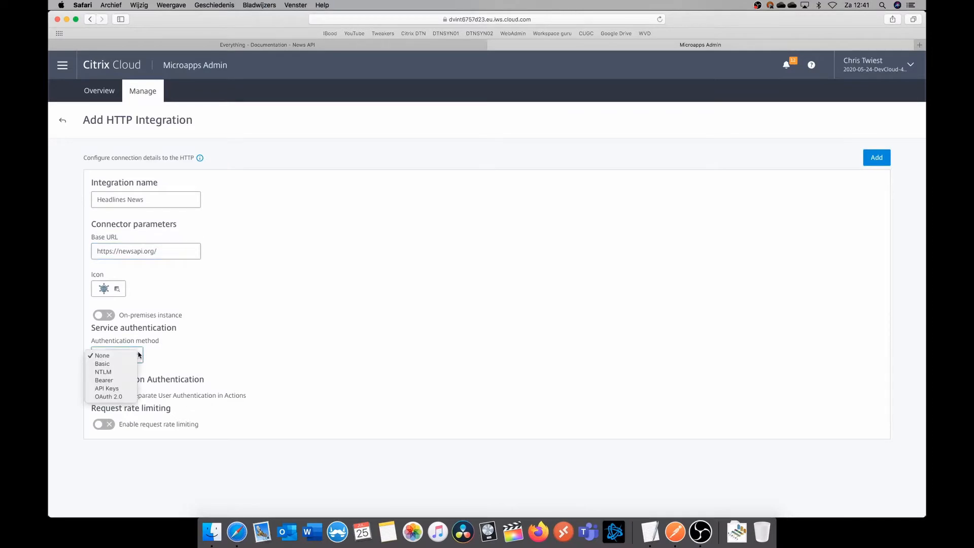
click(126, 388)
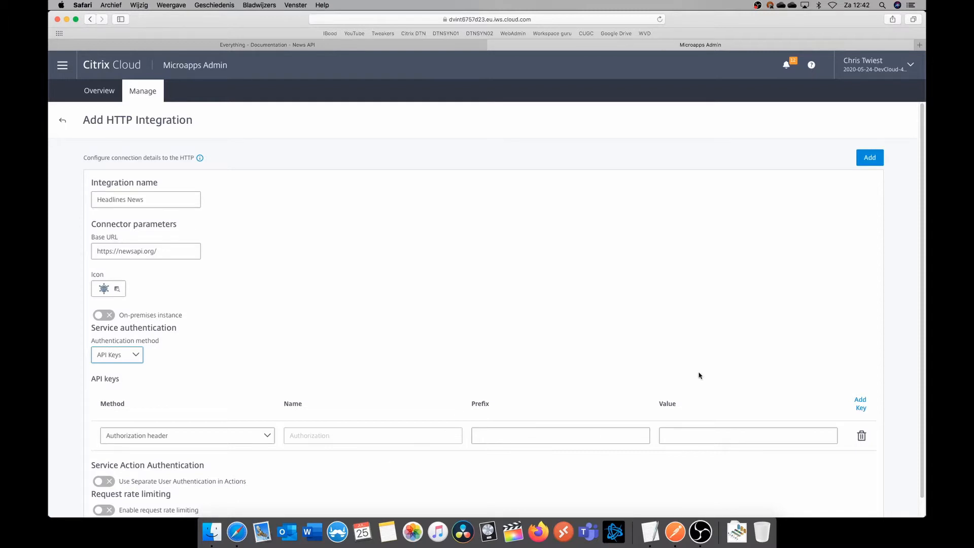
click(313, 47)
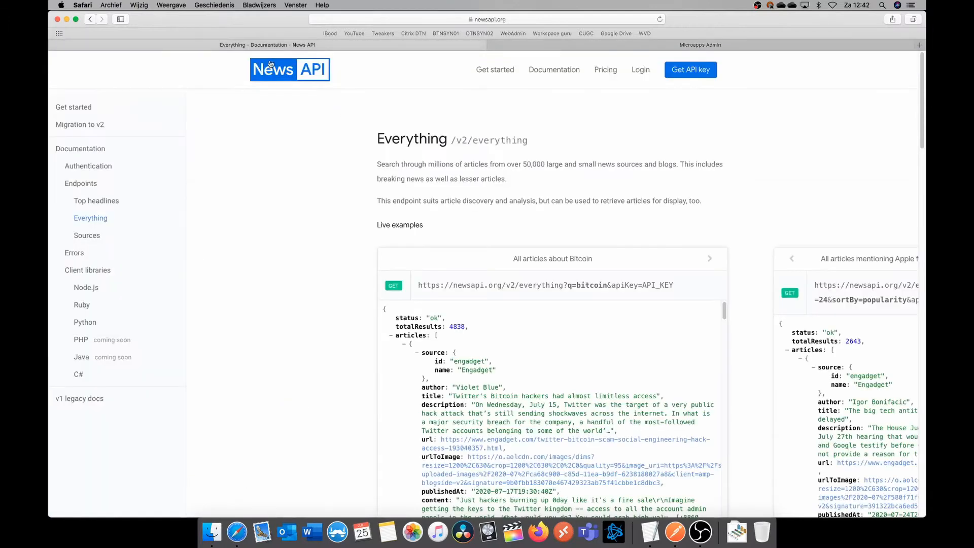
click(101, 170)
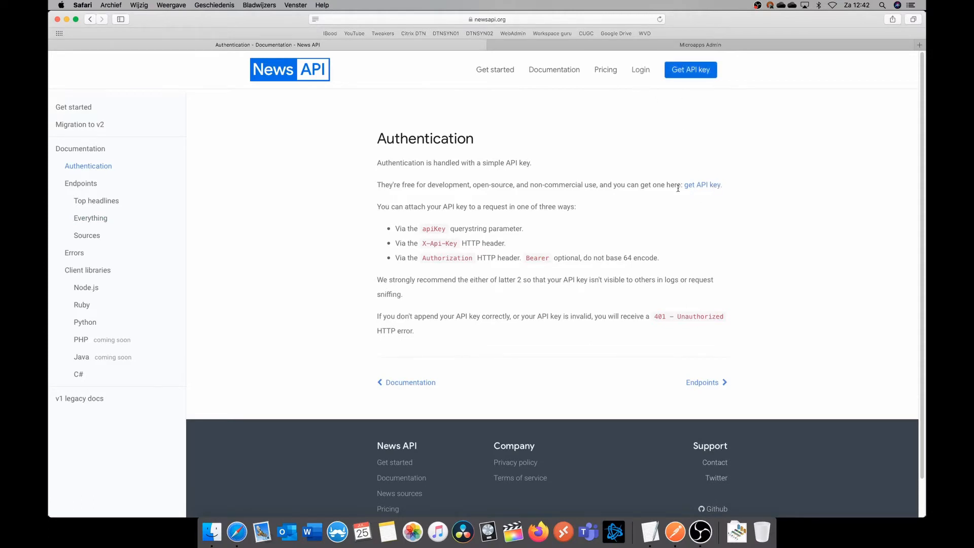
drag(661, 182, 753, 185)
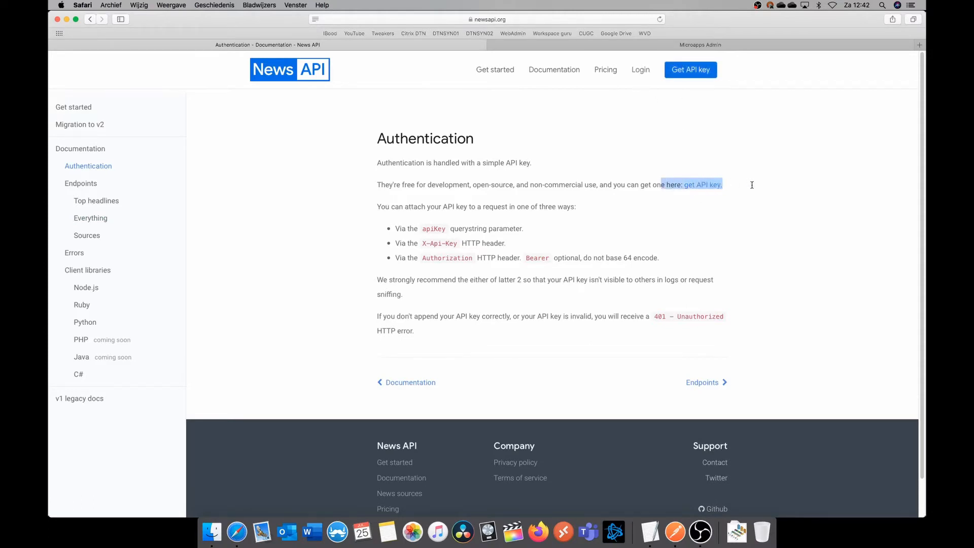
click(737, 214)
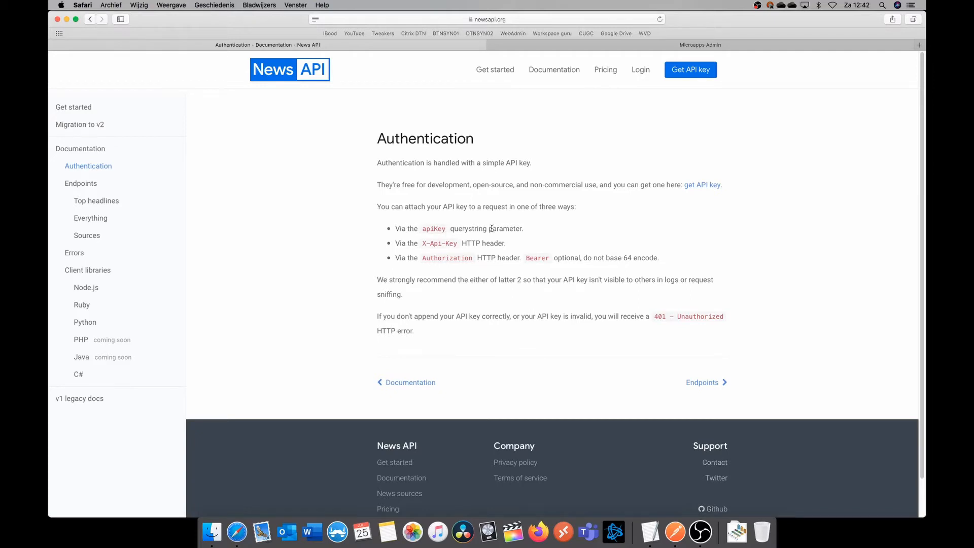
double_click(435, 230)
click(582, 47)
scroll(203, 393, down, 1)
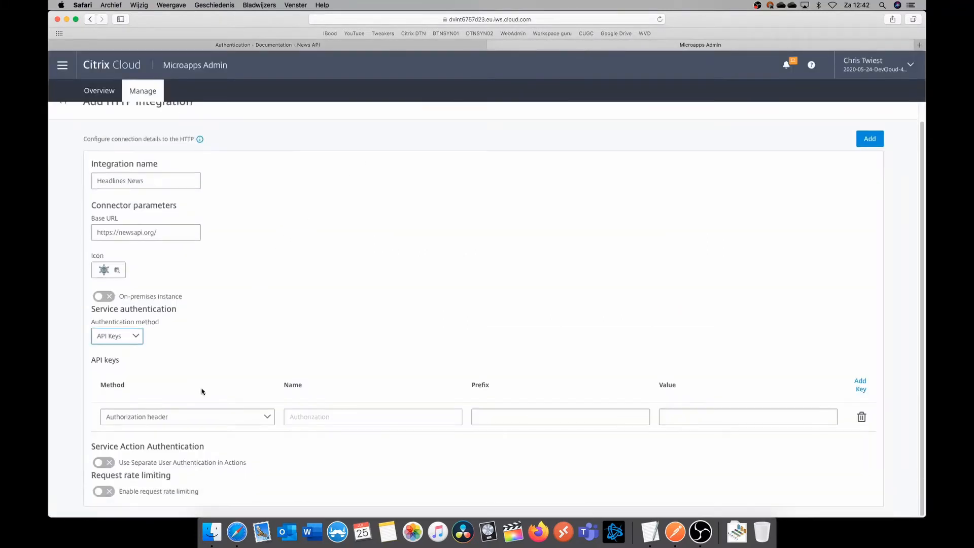
Send the API key as query parameter 'apiKey', paste the key value, and add the integration.
click(215, 417)
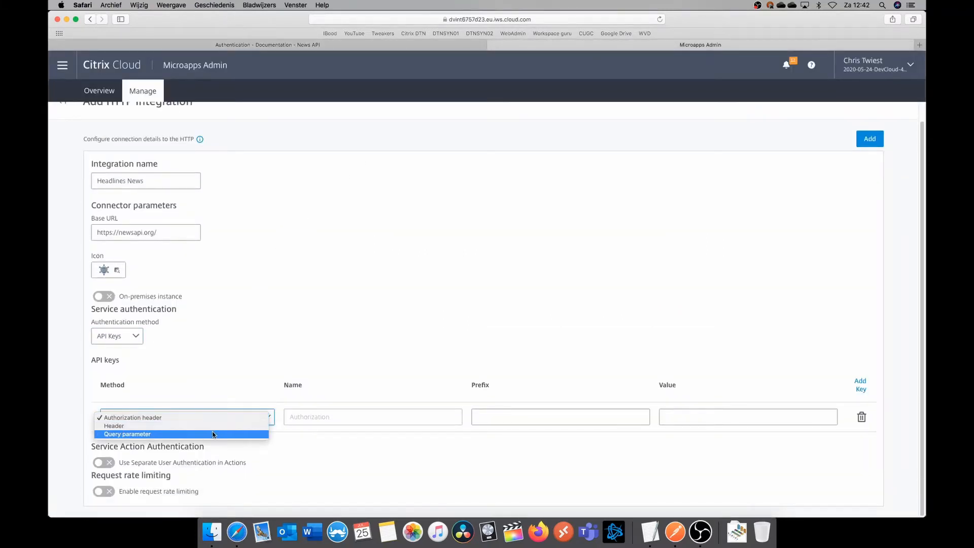
click(214, 435)
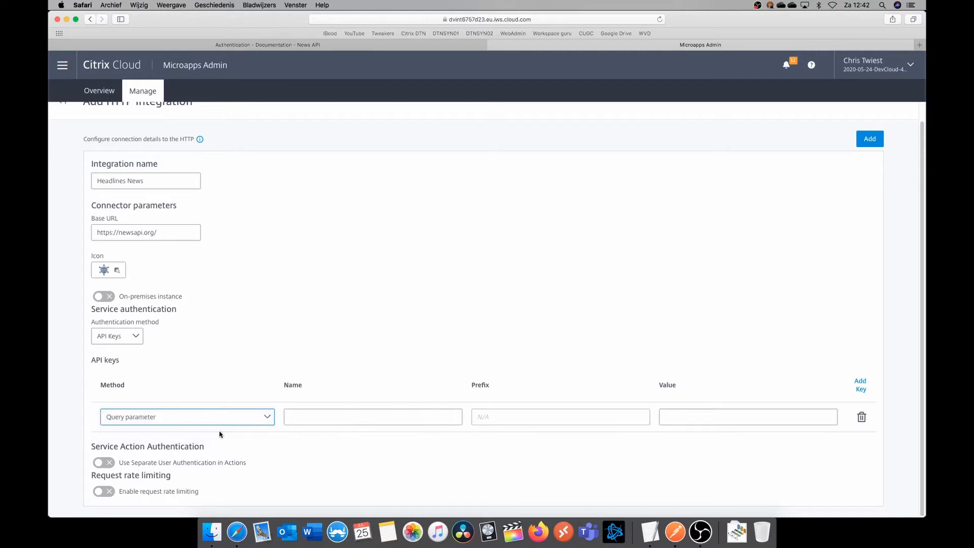
click(436, 421)
text(apiKey)
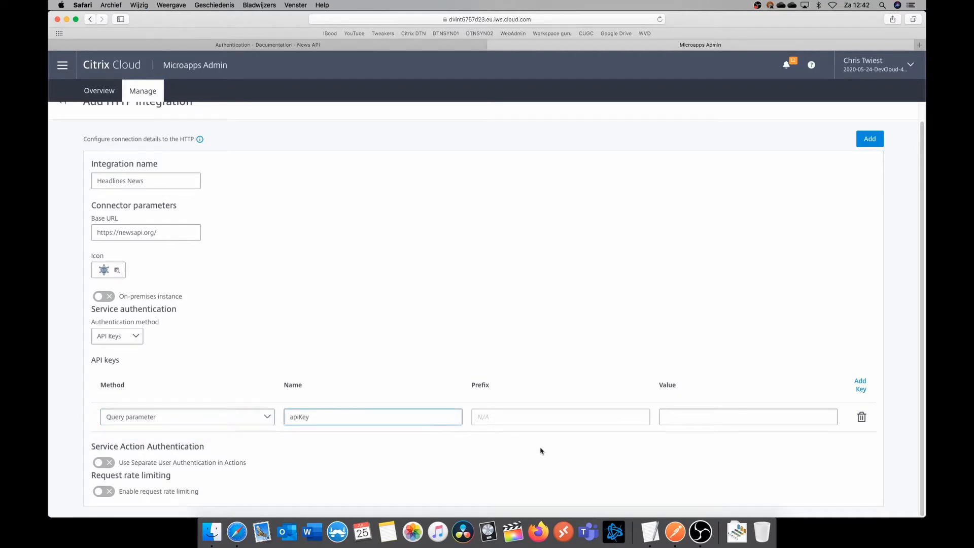
click(665, 530)
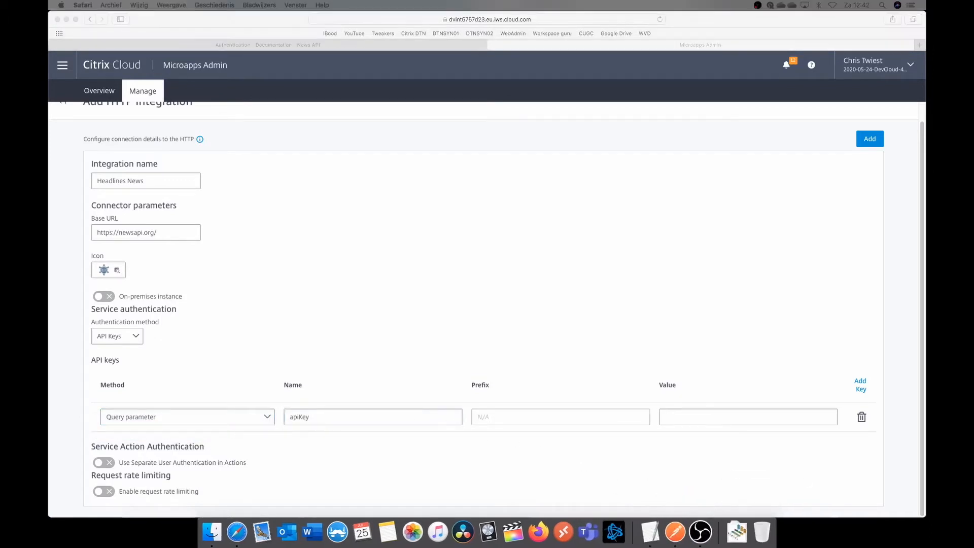
click(767, 239)
click(681, 417)
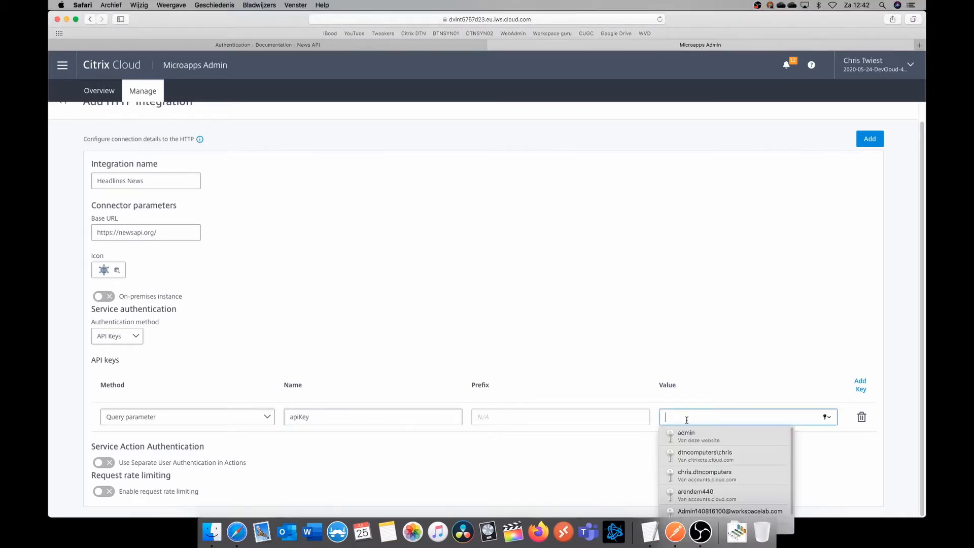
key(super+v)
click(643, 327)
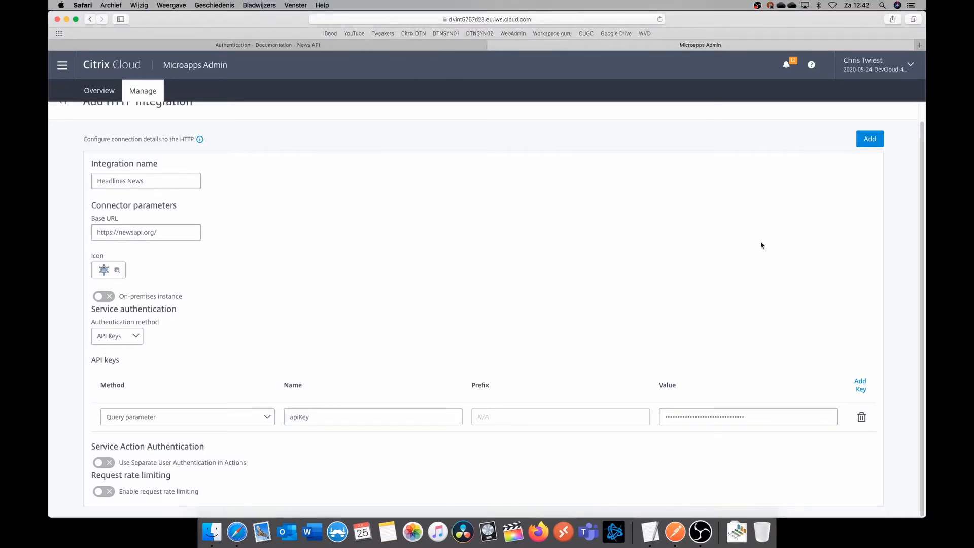
click(871, 140)
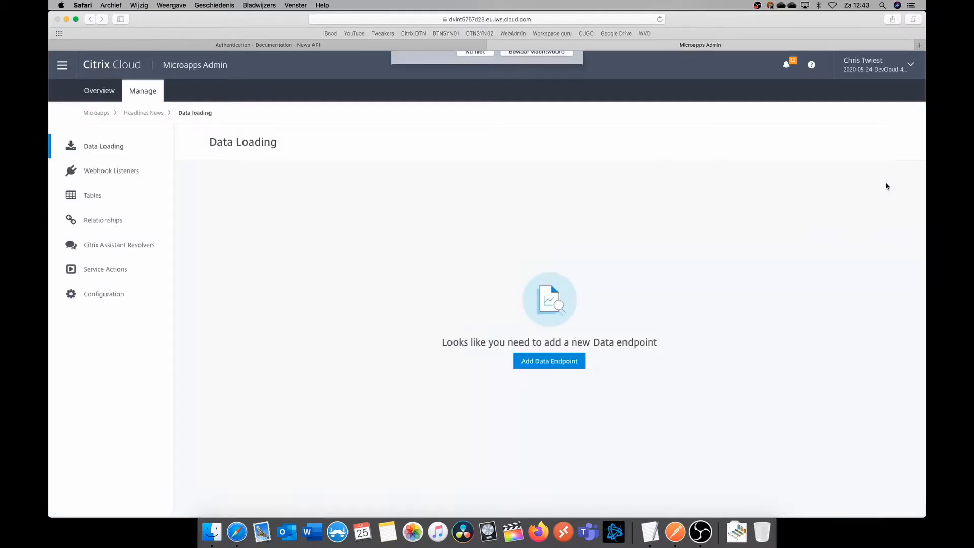
Decline Safari's save-password prompt with 'Nu niet'.
click(470, 118)
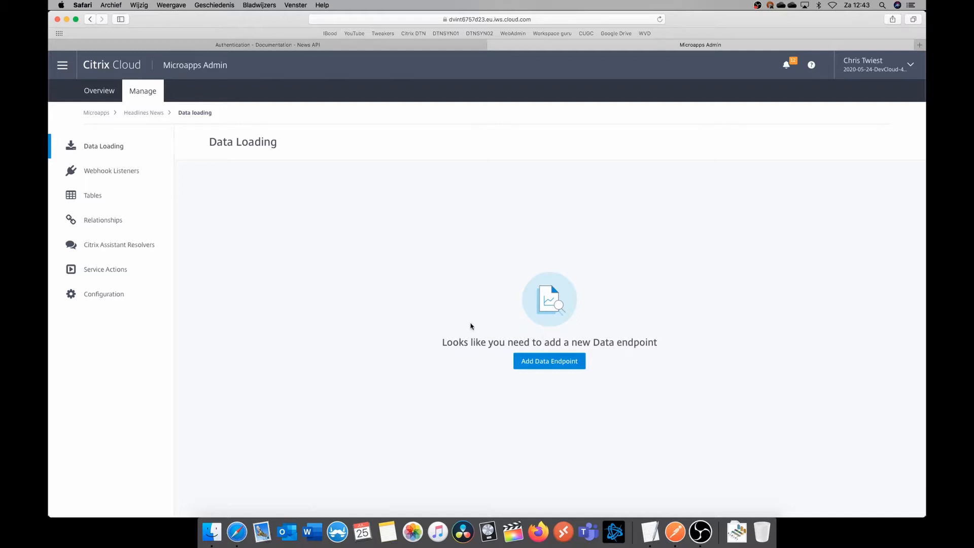
Add a new data endpoint named 'Headlines'.
click(559, 363)
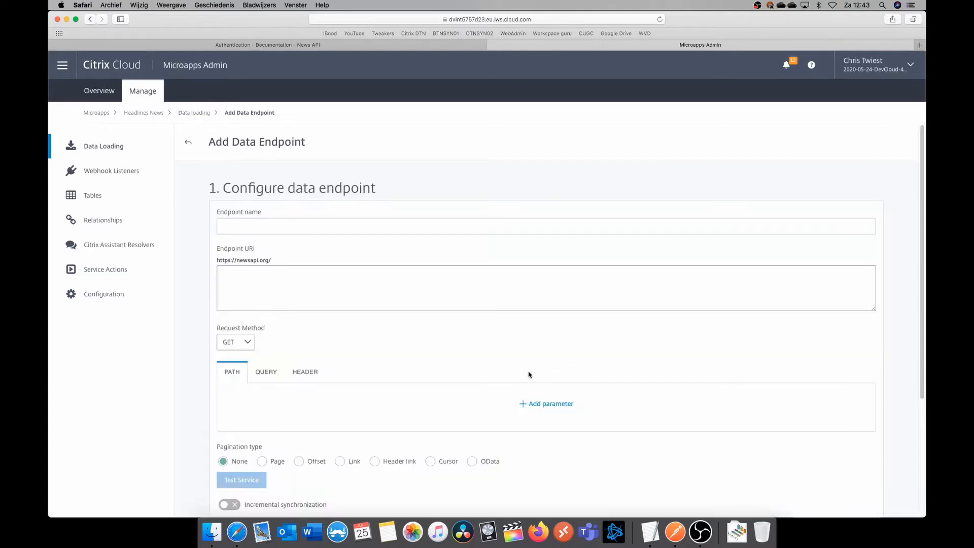
click(233, 227)
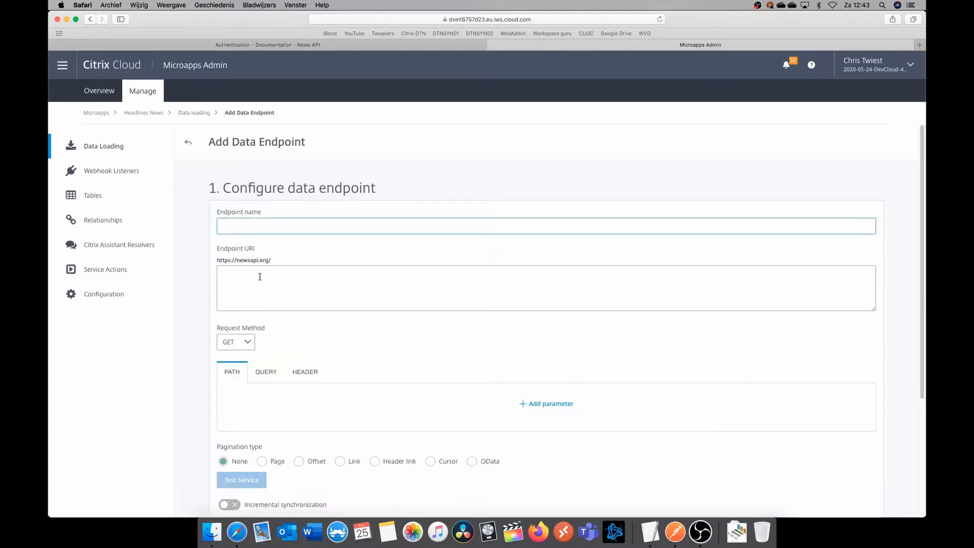
text(Headlines)
click(223, 277)
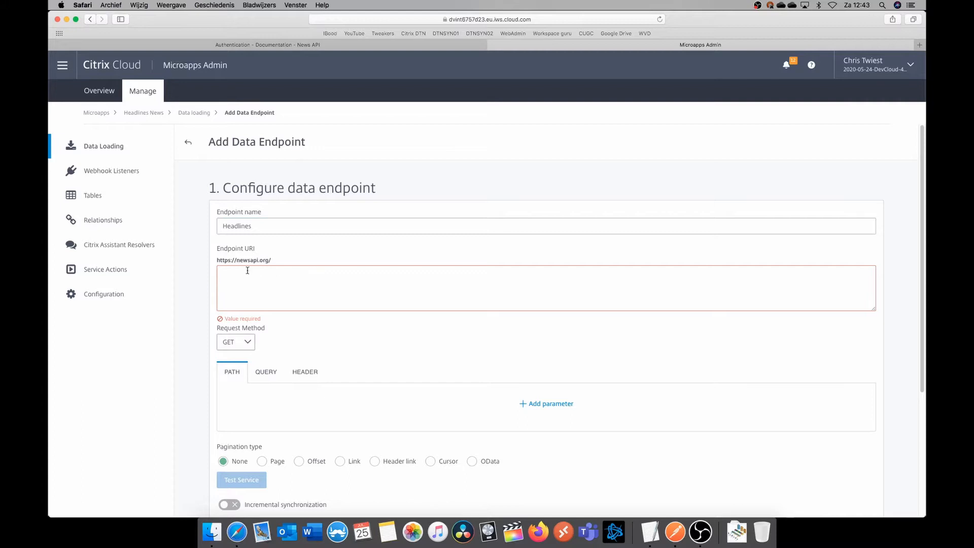
Copy the Top headlines example path from the docs into Endpoint URI as v2/top-headlines?country=us&apiKey=API_KEY.
drag(220, 259, 275, 259)
click(282, 263)
click(304, 46)
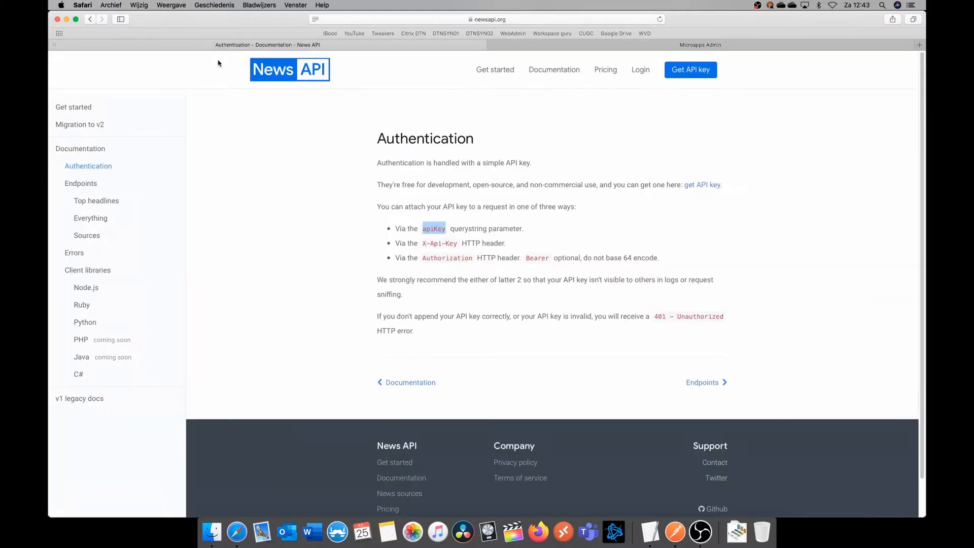
click(99, 204)
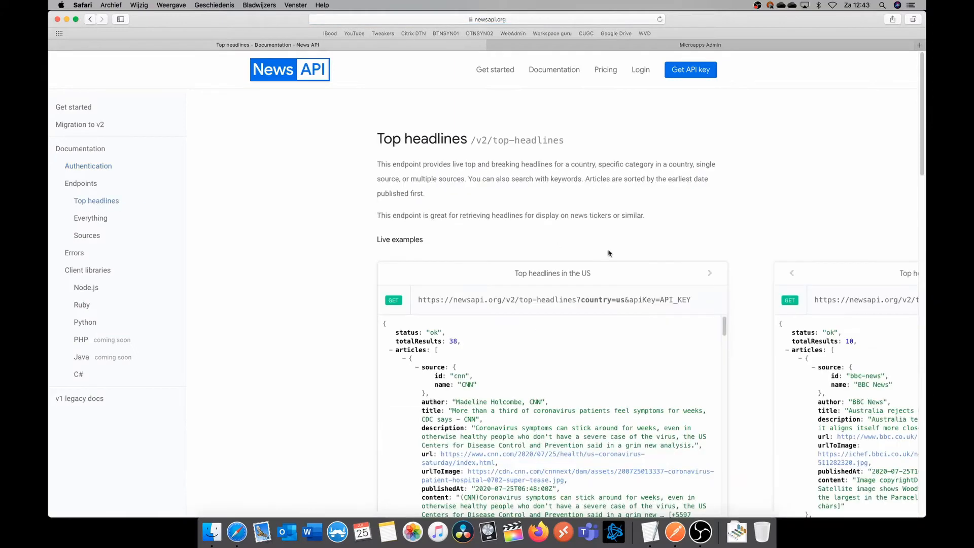
drag(696, 303, 505, 300)
key(super+c)
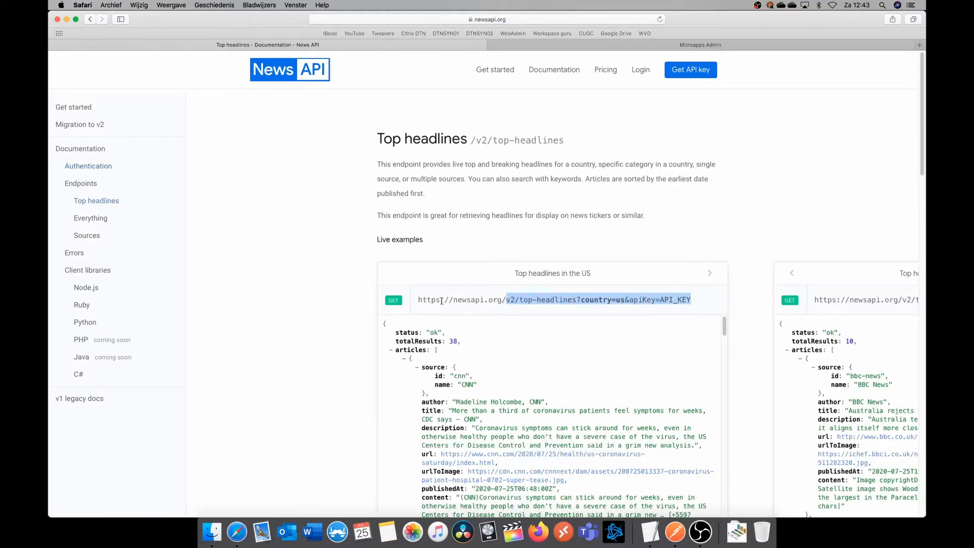
click(536, 46)
key(super+v)
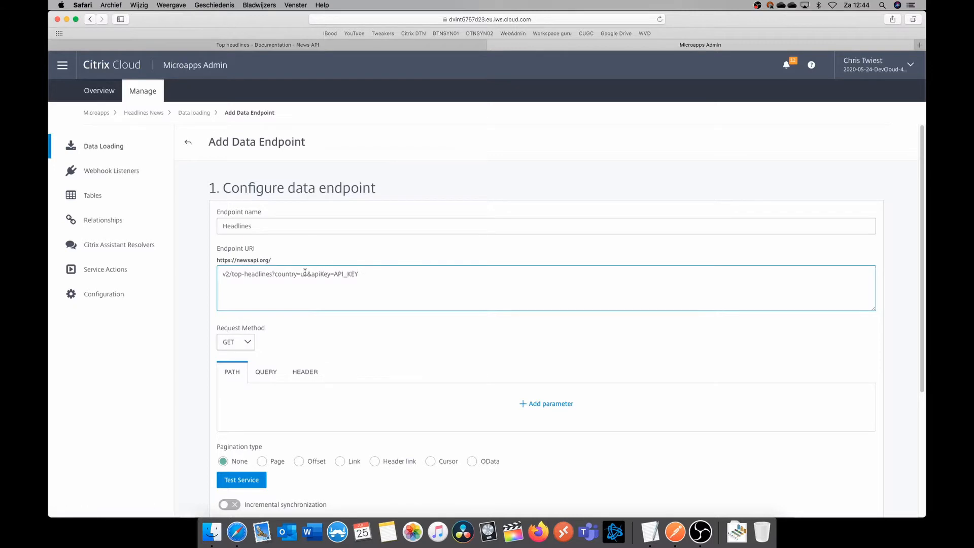
Remove the apiKey part from the endpoint URI.
drag(311, 274, 364, 275)
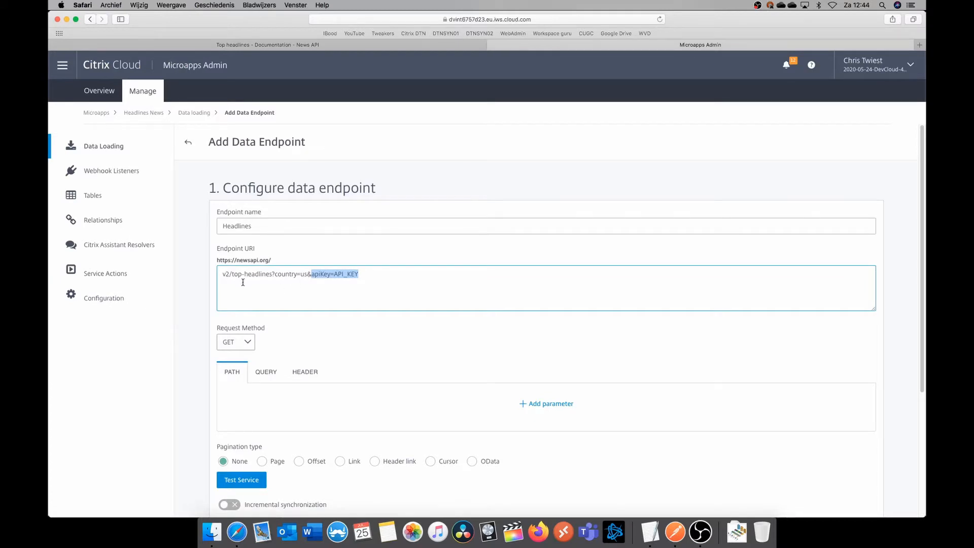
key(BackSpace)
key(BackSpace)
scroll(278, 290, down, 3)
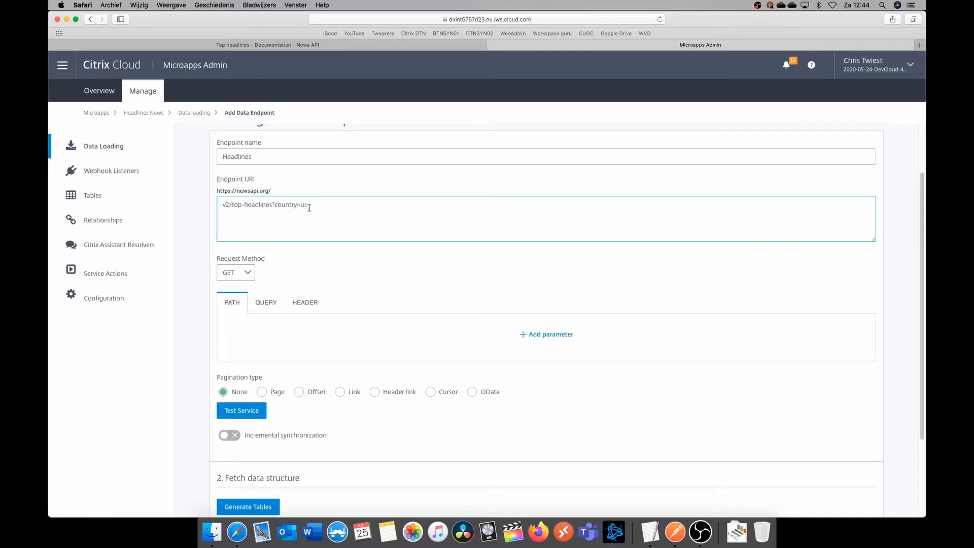
drag(272, 205, 312, 205)
scroll(277, 258, down, 1)
Add a query parameter 'country' with value 'nl'.
click(273, 268)
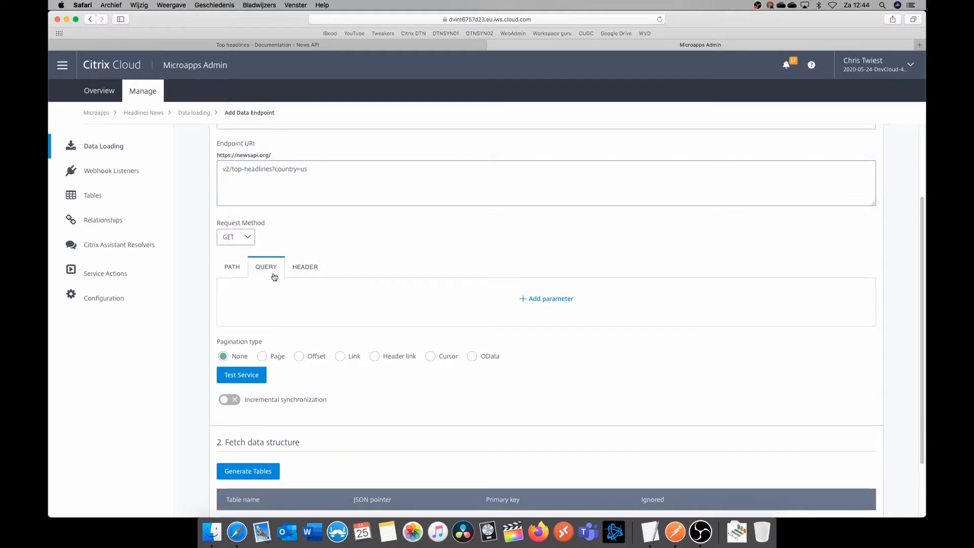
click(535, 299)
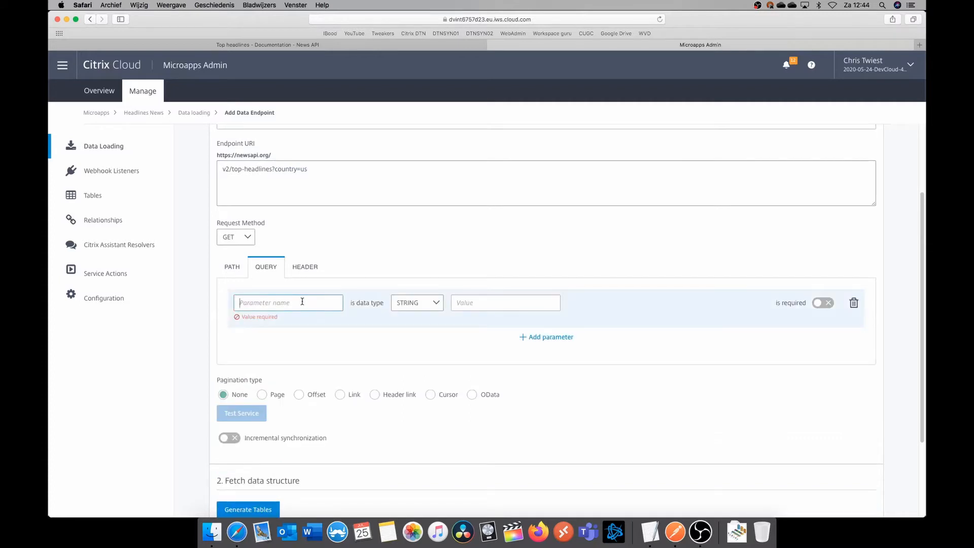
text(country)
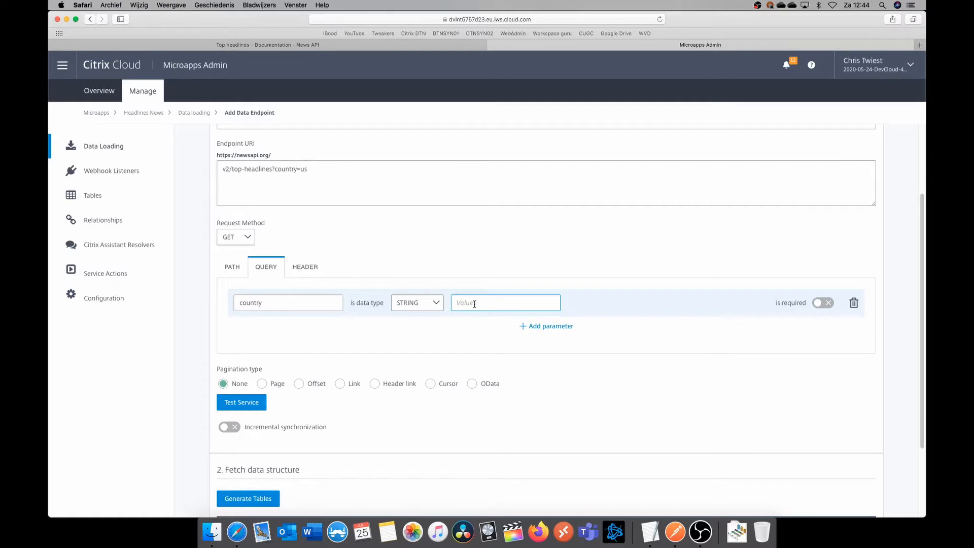
text(nl)
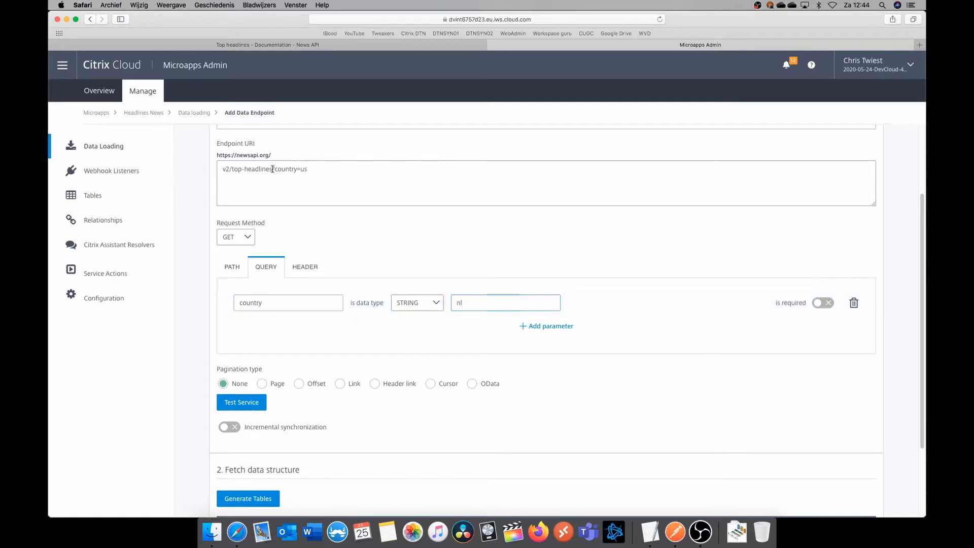
Delete the country part so the URI reads just v2/top-headlines.
drag(272, 169, 316, 171)
key(BackSpace)
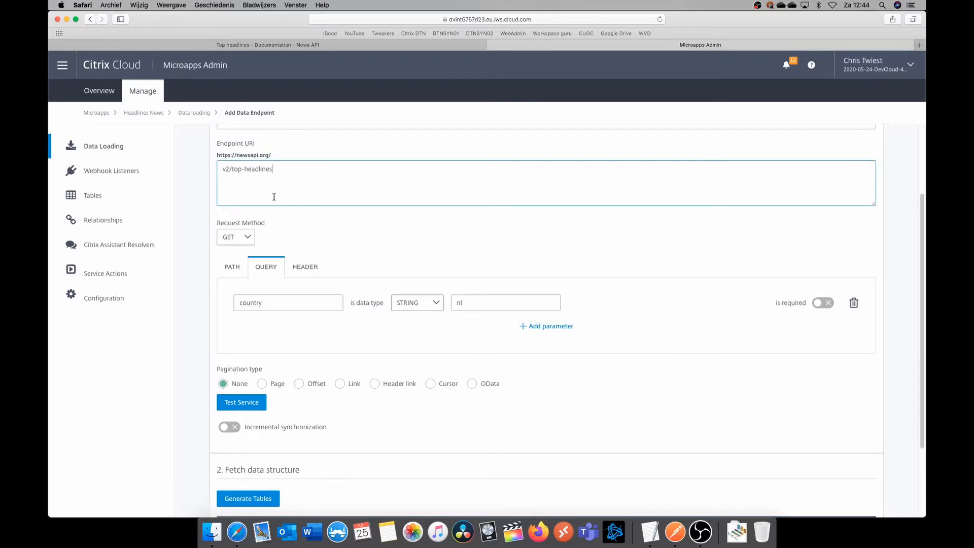
click(481, 237)
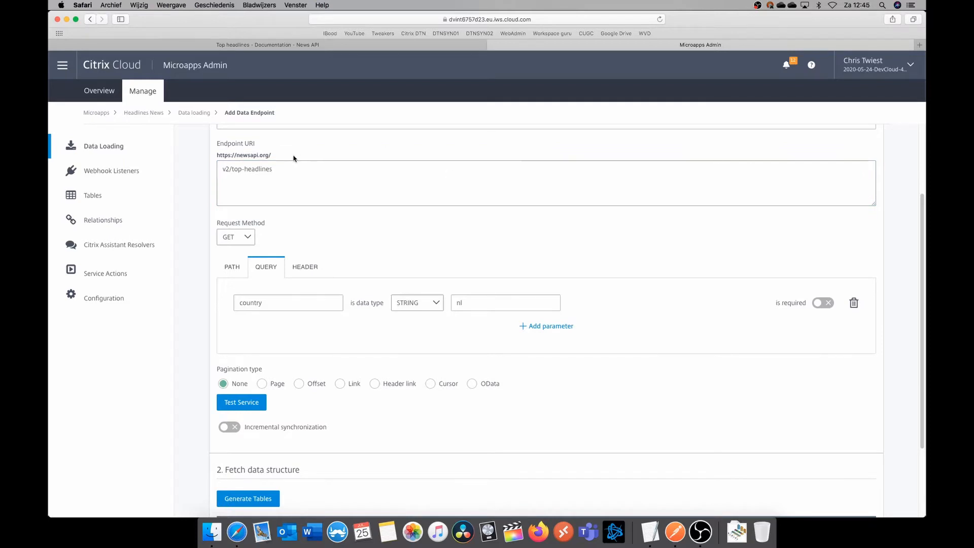
drag(276, 157, 211, 153)
drag(302, 168, 217, 171)
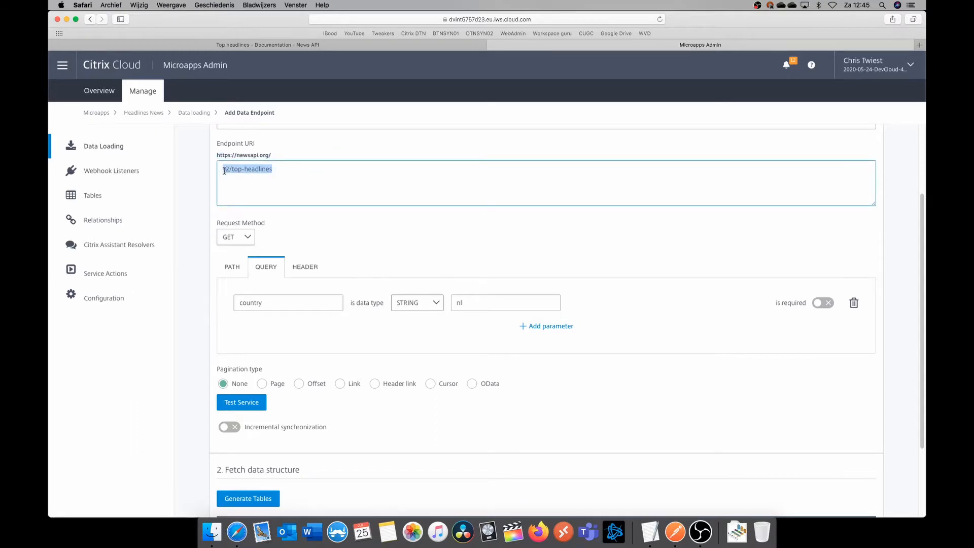
click(277, 197)
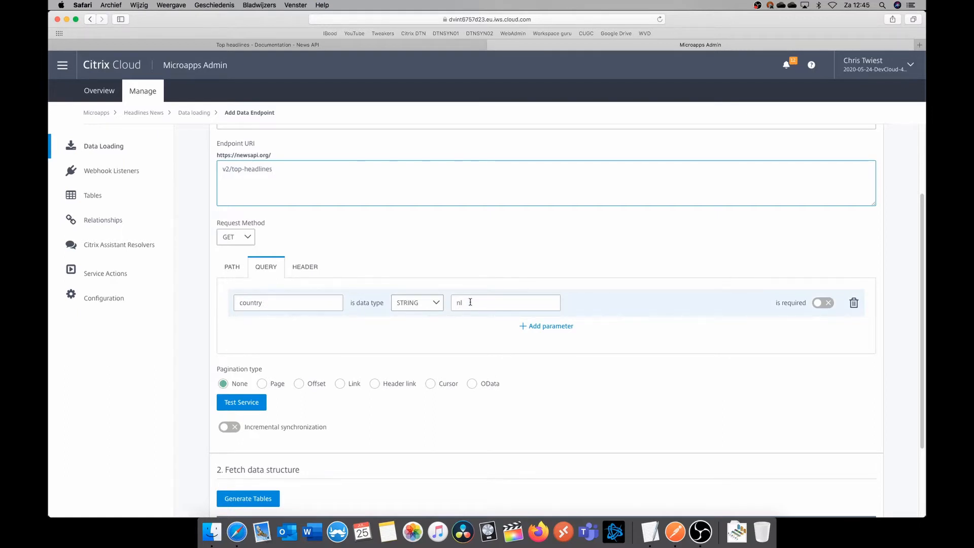
Test the Headlines endpoint, confirm HTTP 200, and review the 34 nl articles in the response.
click(248, 404)
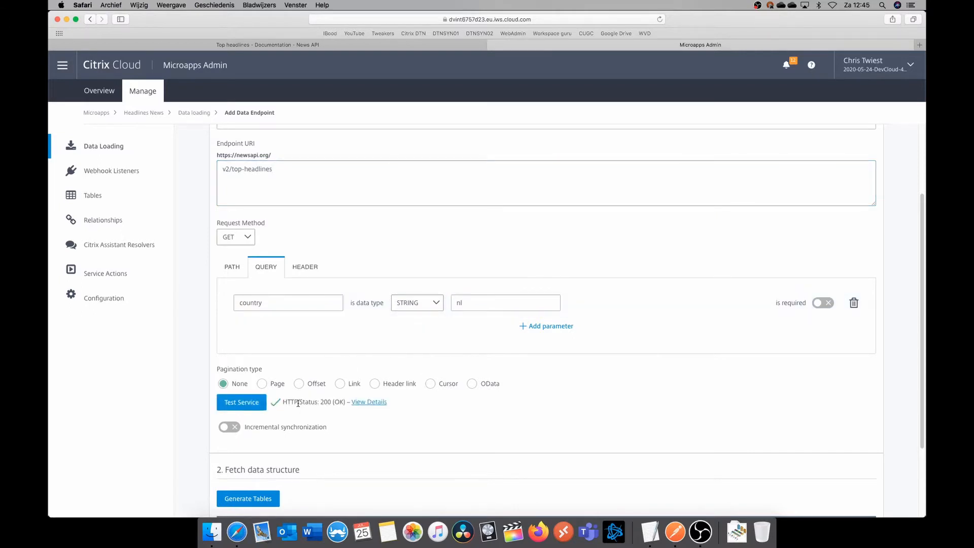
drag(295, 402, 333, 402)
click(380, 402)
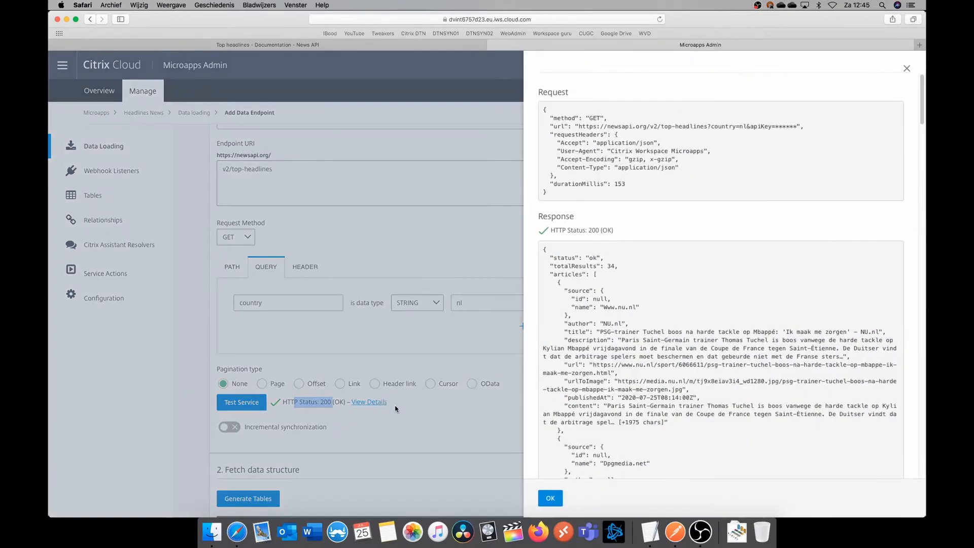
scroll(703, 259, down, 5)
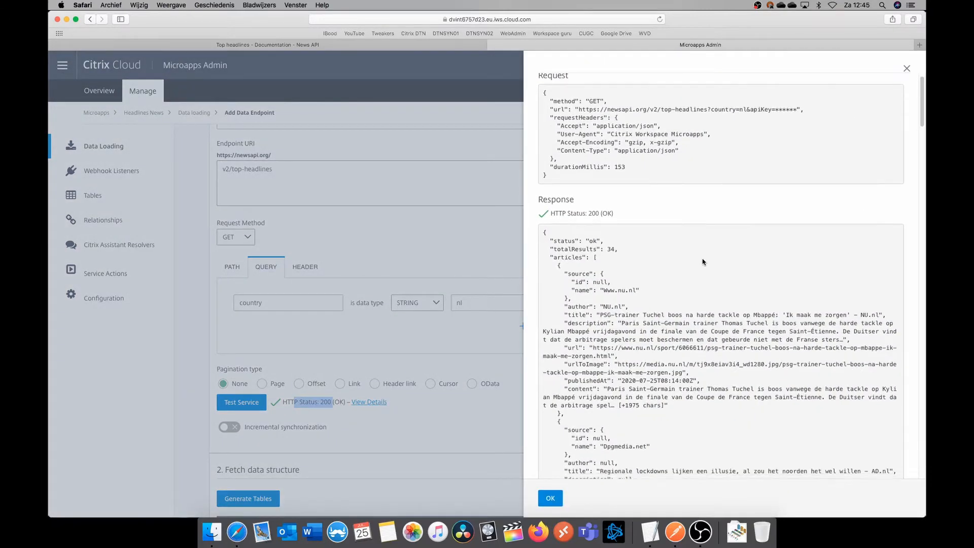
drag(575, 129, 683, 425)
click(683, 426)
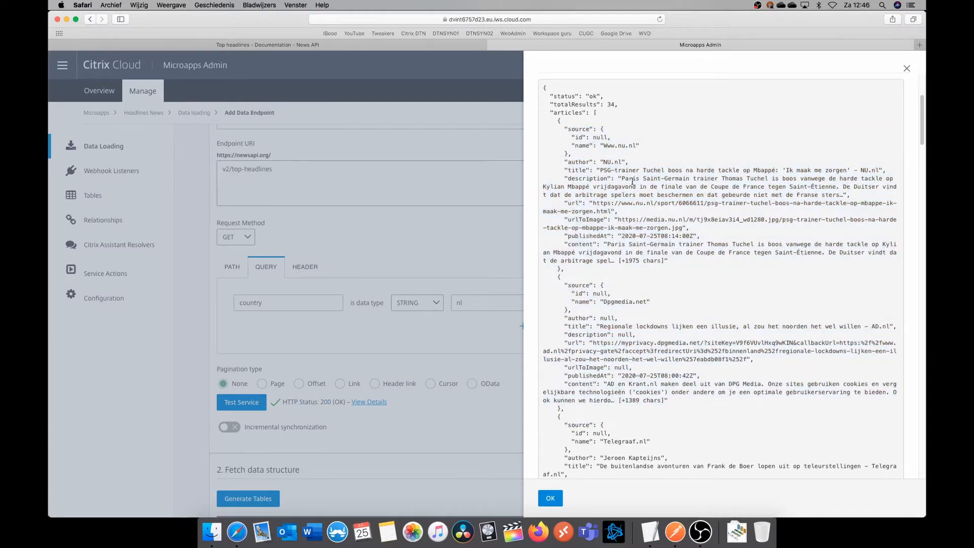
drag(628, 180, 619, 211)
click(759, 261)
click(551, 498)
Change the country value to 'us', retest, and check the US articles in the response.
double_click(459, 303)
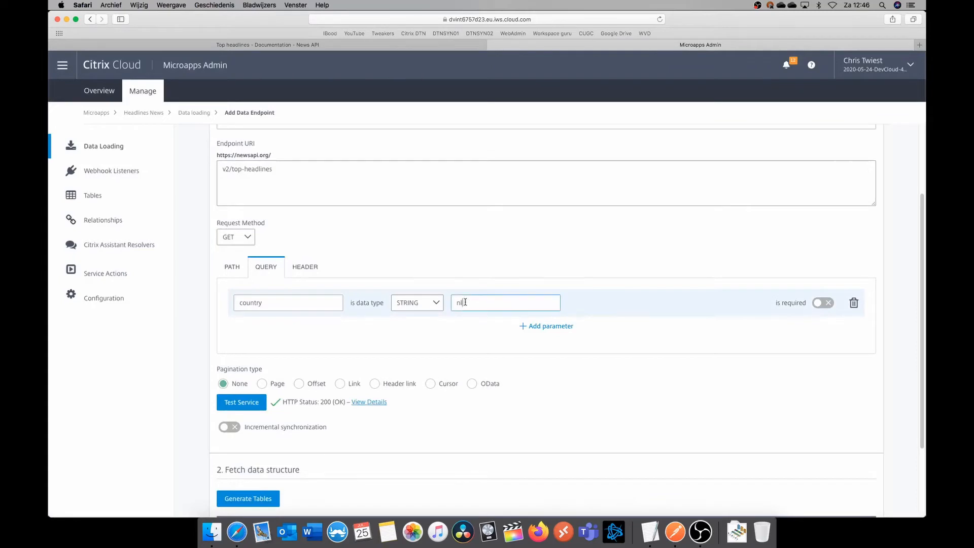
text(us)
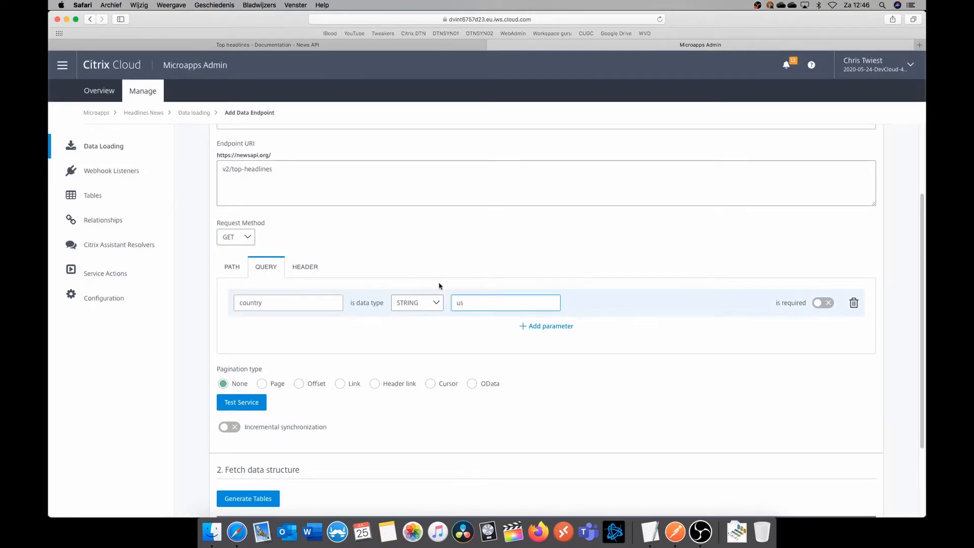
click(259, 403)
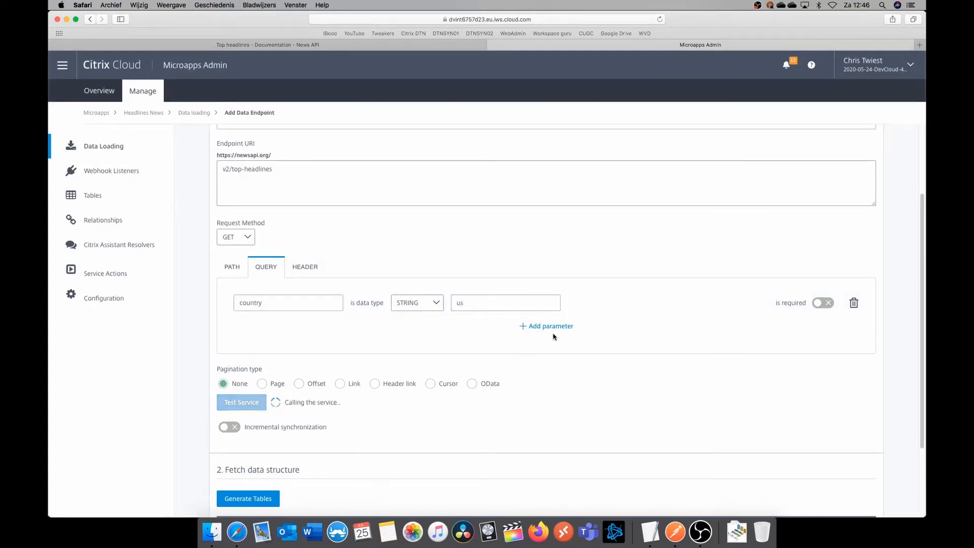
click(361, 403)
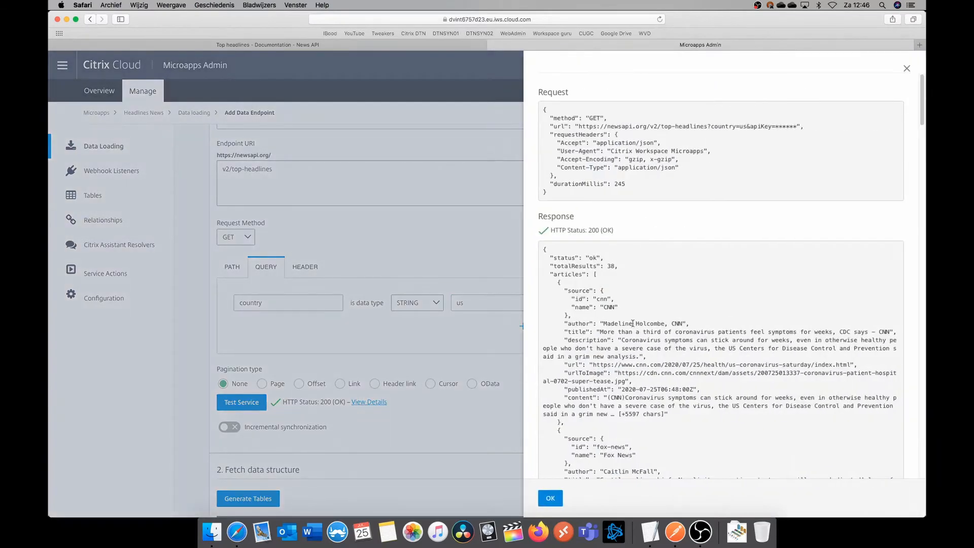
scroll(612, 320, down, 2)
drag(601, 280, 708, 363)
click(709, 402)
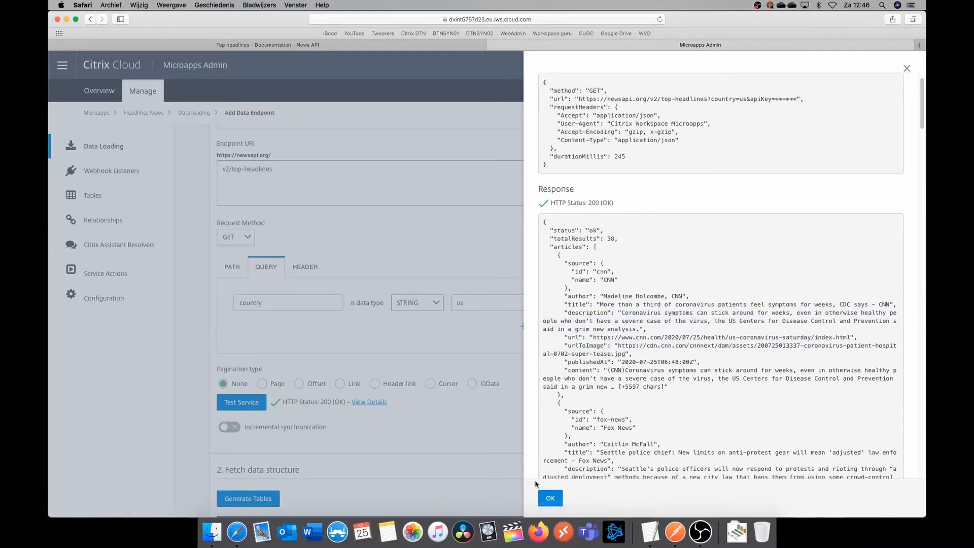
click(549, 498)
scroll(648, 320, down, 2)
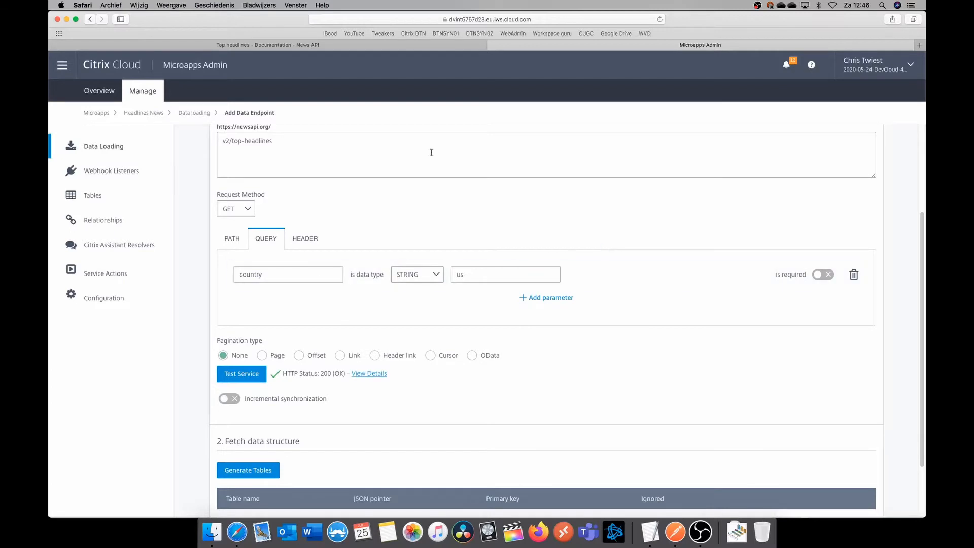
scroll(363, 300, down, 5)
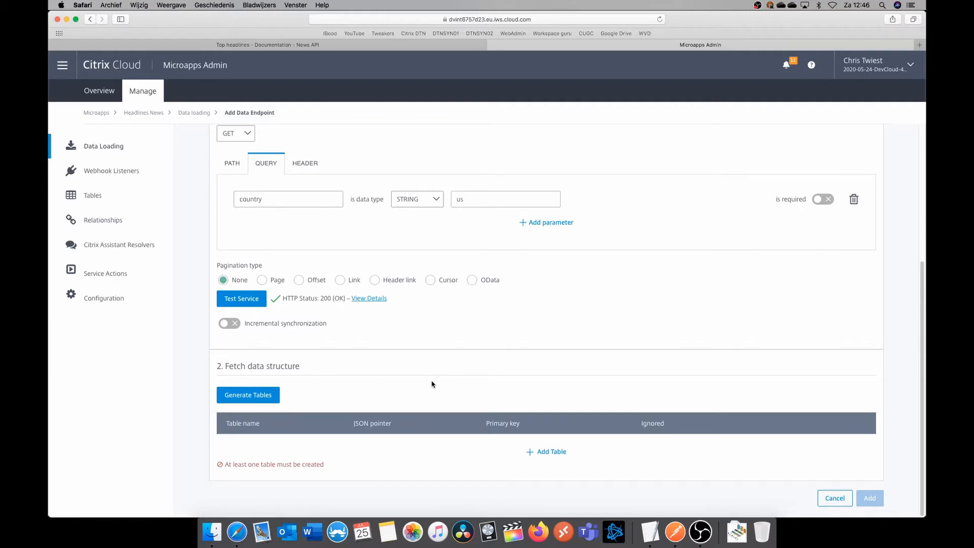
click(243, 298)
Fetch the endpoint's JSON structure in Generate Tables and inspect its status, articles array and totalResults.
click(260, 394)
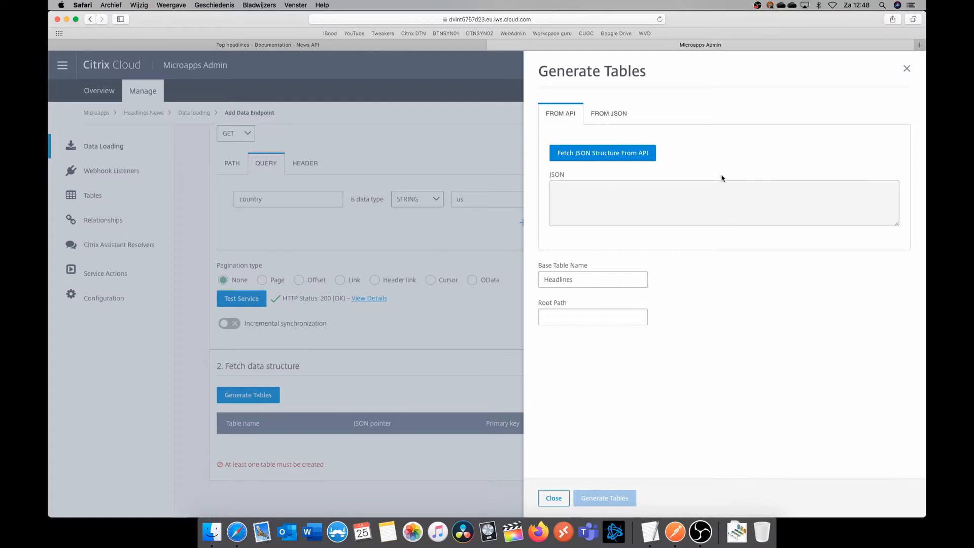
click(624, 152)
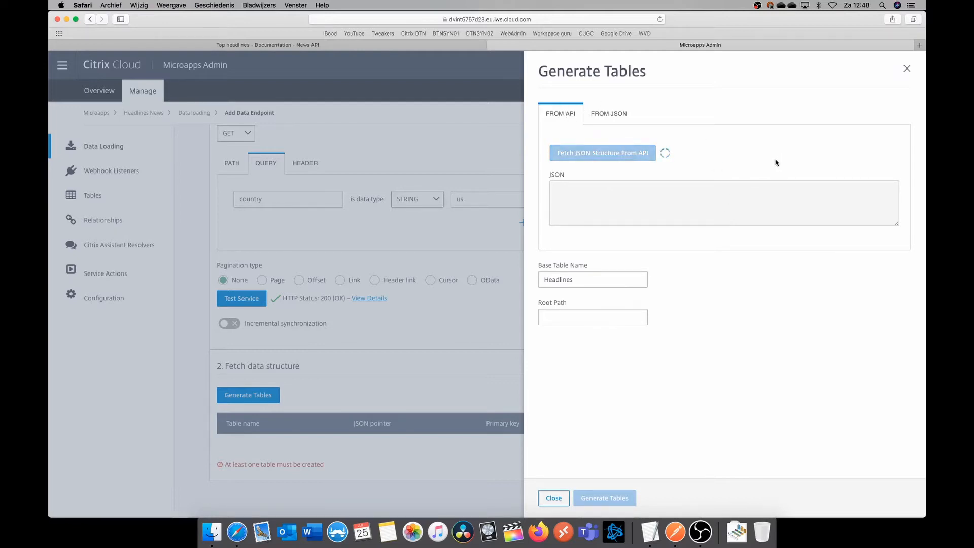
scroll(690, 208, down, 1)
scroll(691, 208, down, 10)
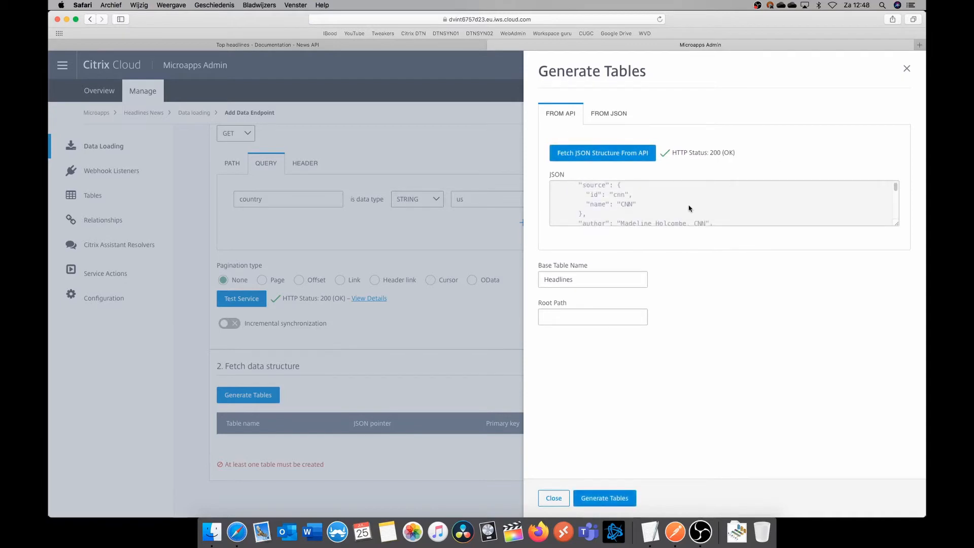
scroll(690, 208, down, 10)
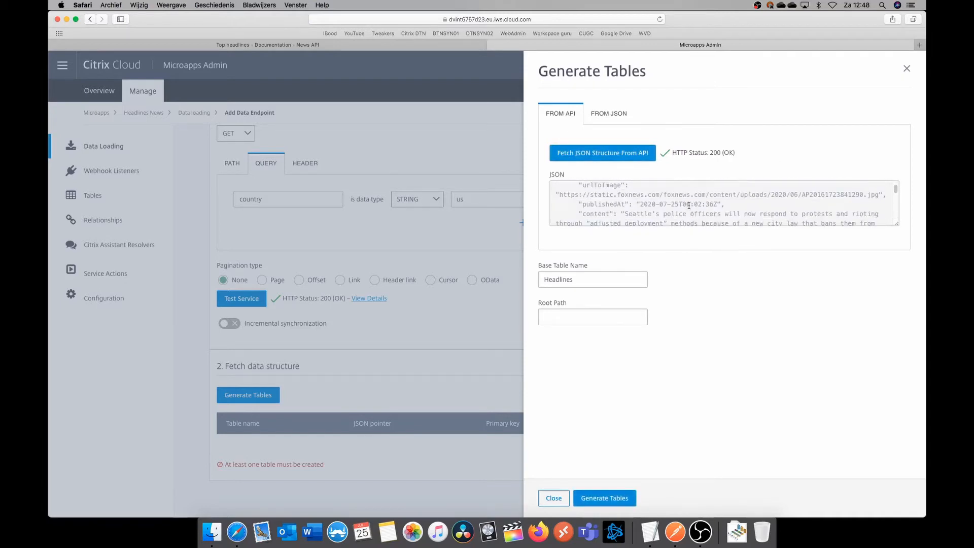
scroll(689, 207, down, 3)
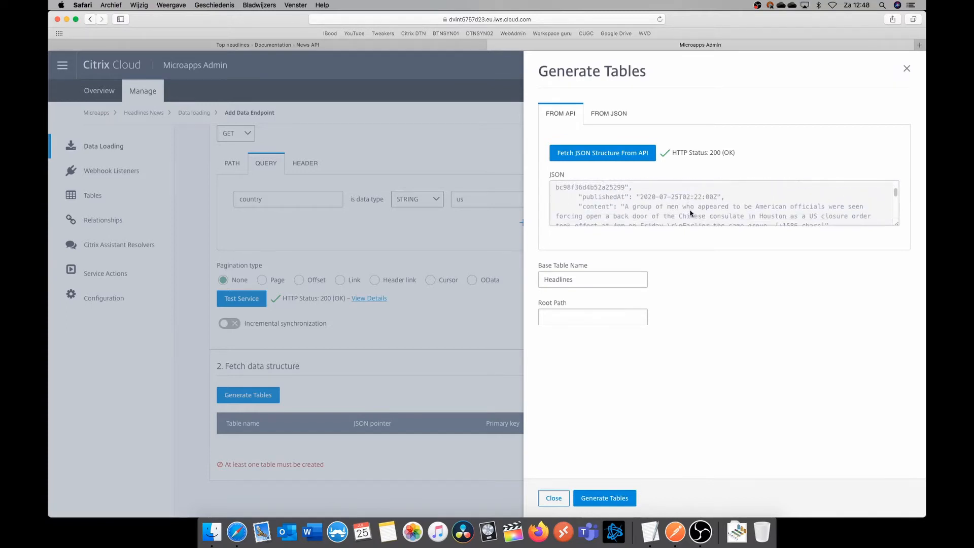
drag(588, 280, 536, 282)
scroll(653, 206, down, 3)
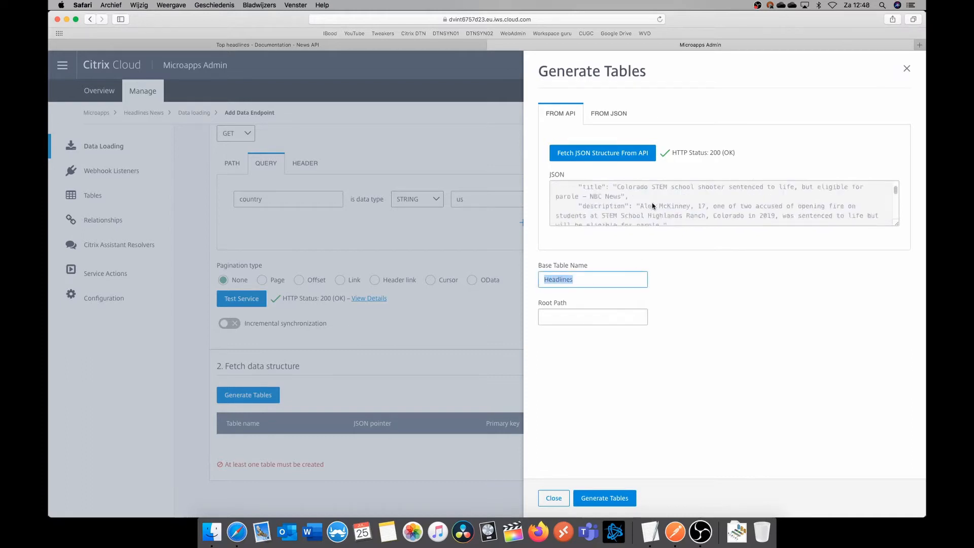
scroll(653, 206, down, 5)
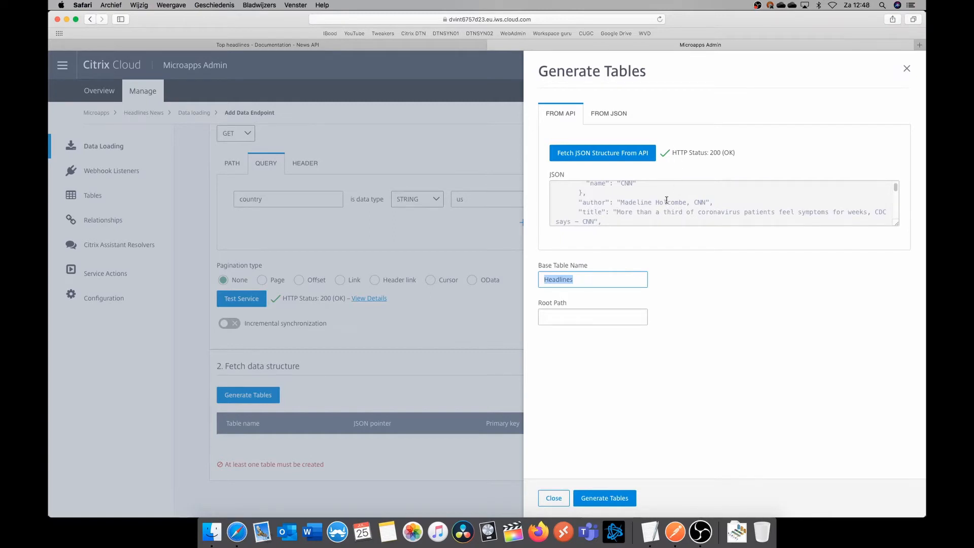
scroll(667, 202, up, 10)
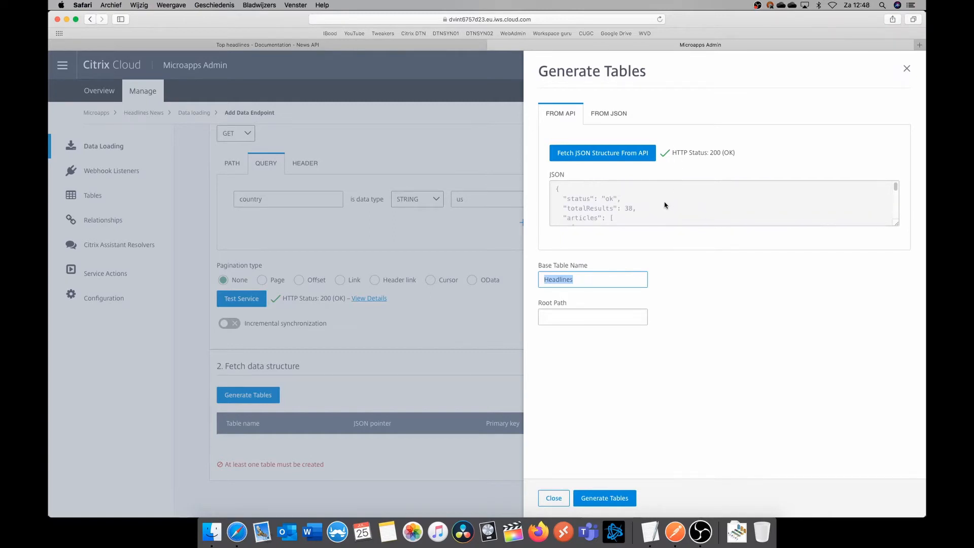
scroll(647, 214, down, 1)
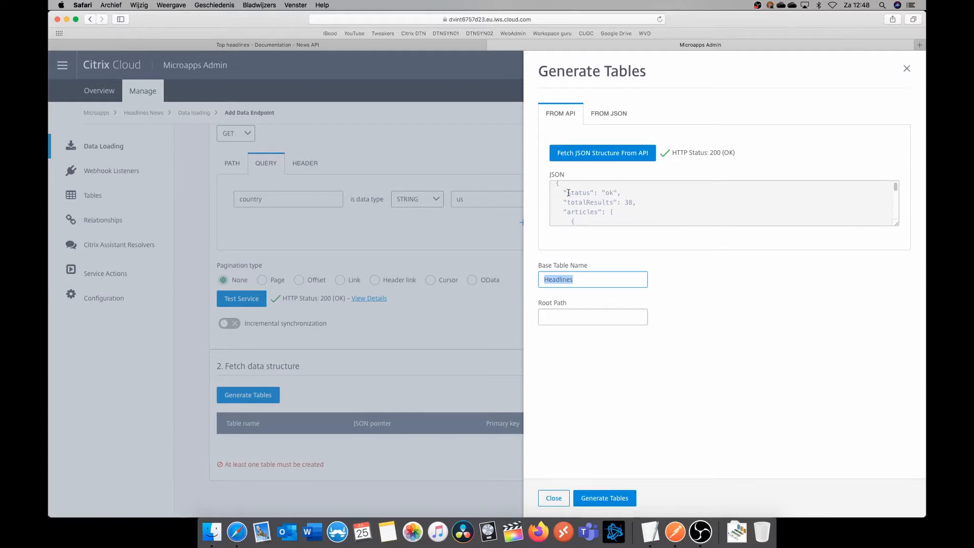
drag(563, 192, 637, 202)
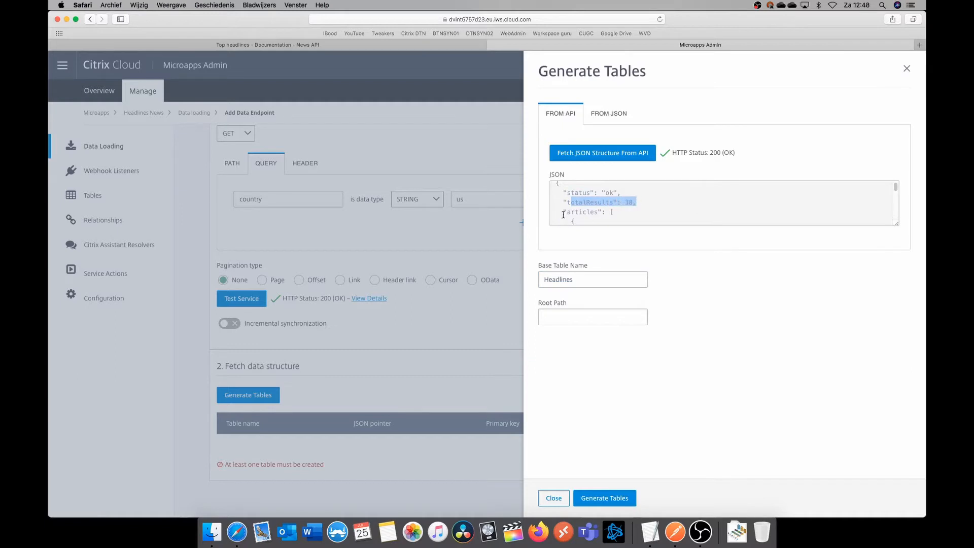
drag(563, 212, 605, 213)
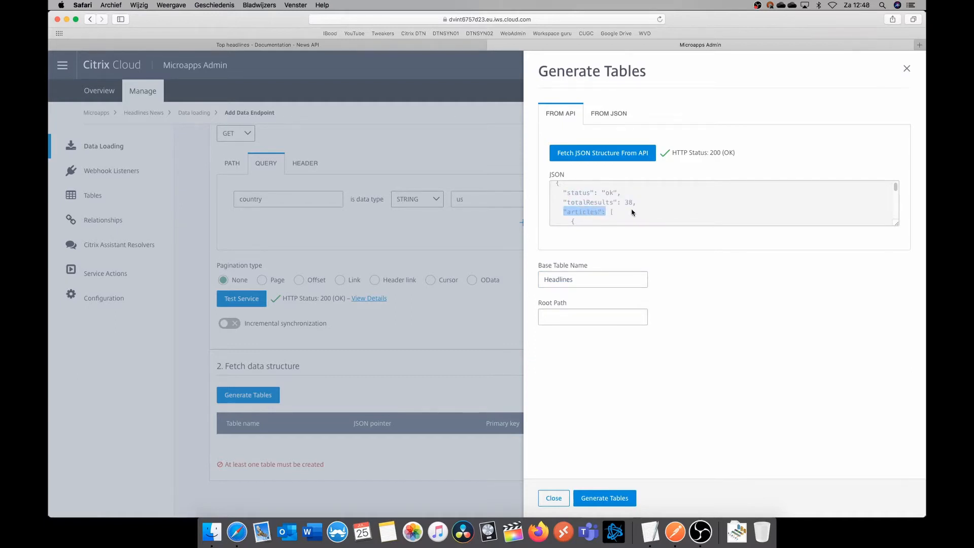
scroll(629, 209, down, 2)
click(616, 195)
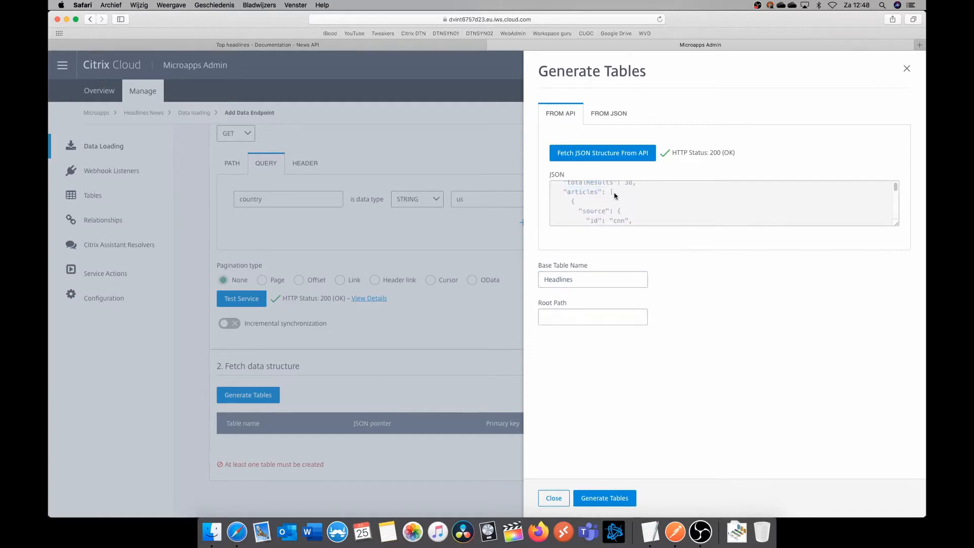
scroll(564, 197, up, 2)
scroll(573, 190, down, 1)
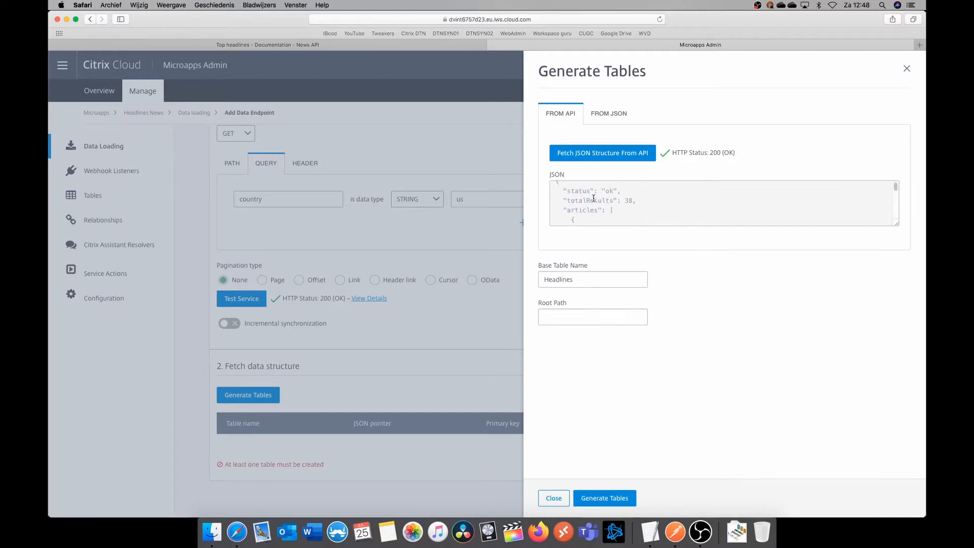
scroll(608, 205, down, 1)
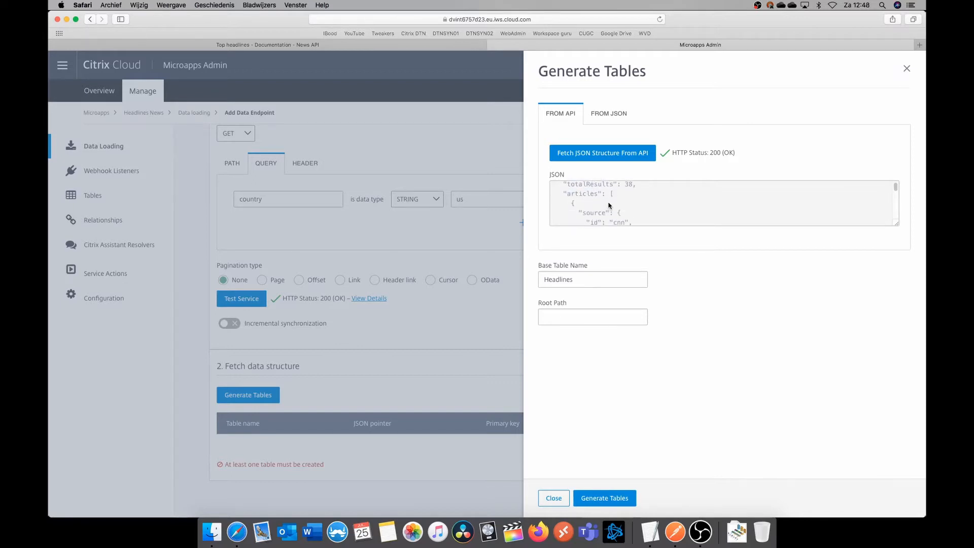
double_click(611, 194)
scroll(608, 211, down, 5)
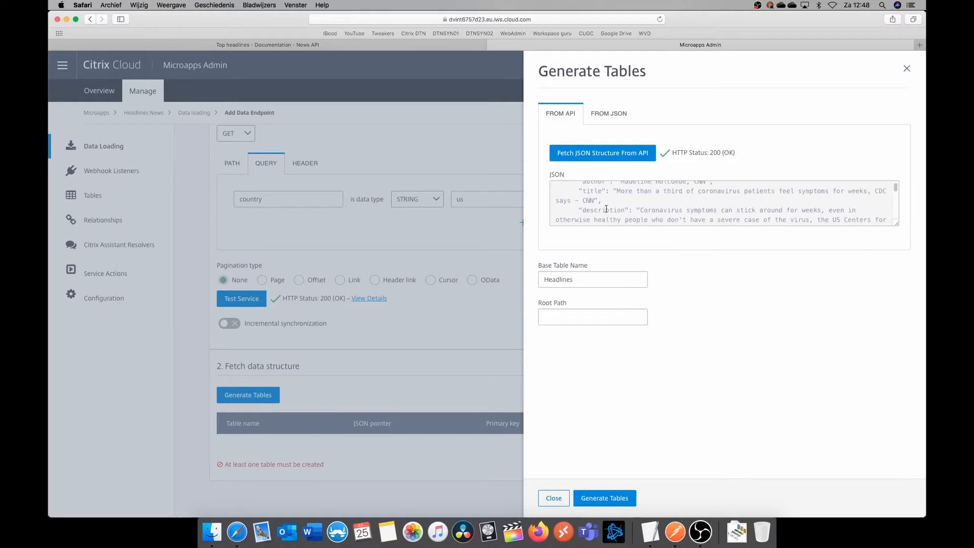
scroll(609, 210, up, 7)
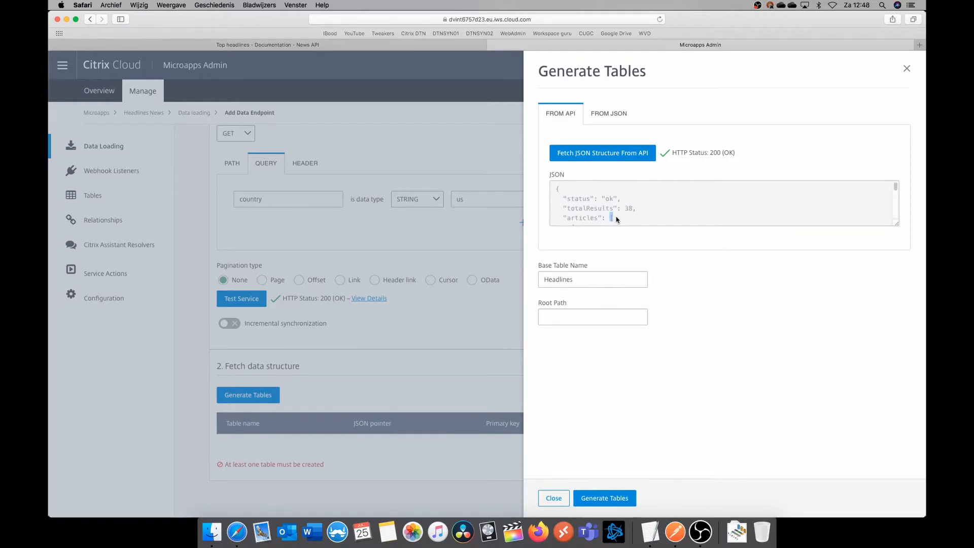
drag(637, 209, 575, 201)
scroll(618, 215, down, 2)
scroll(618, 215, up, 1)
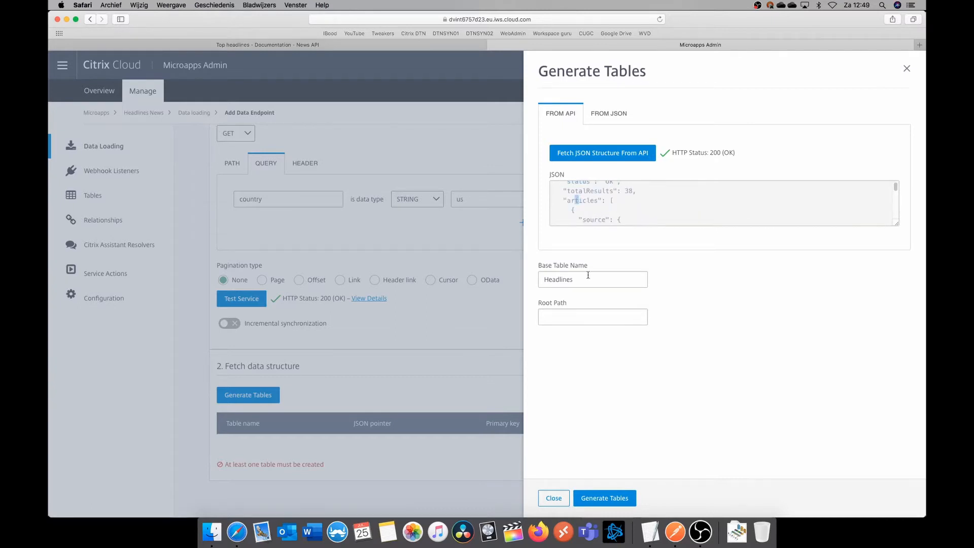
Enter 'articles' as the Root Path.
click(575, 319)
text(articles)
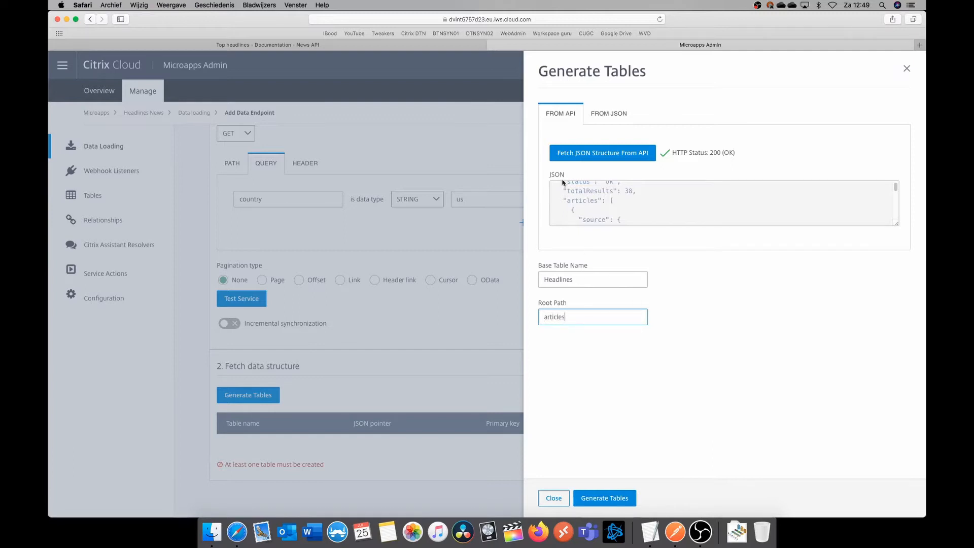
scroll(563, 198, up, 2)
Generate the headlines table, then make url a STRING primary key and save the attributes.
click(616, 502)
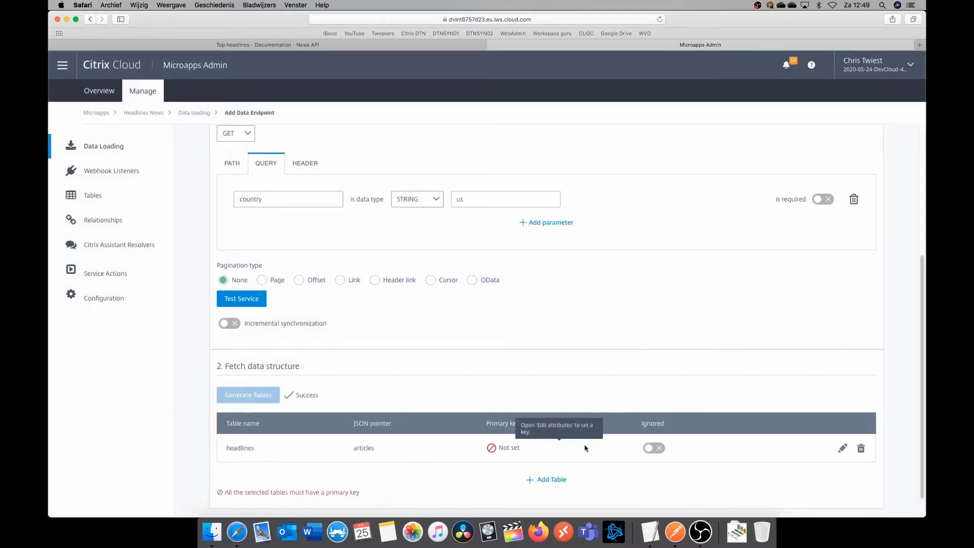
click(844, 450)
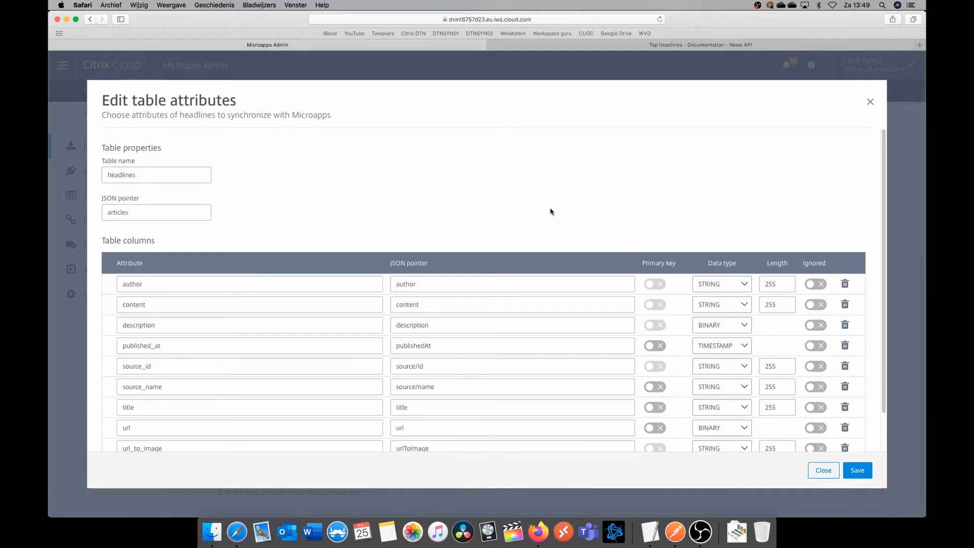
scroll(553, 213, down, 2)
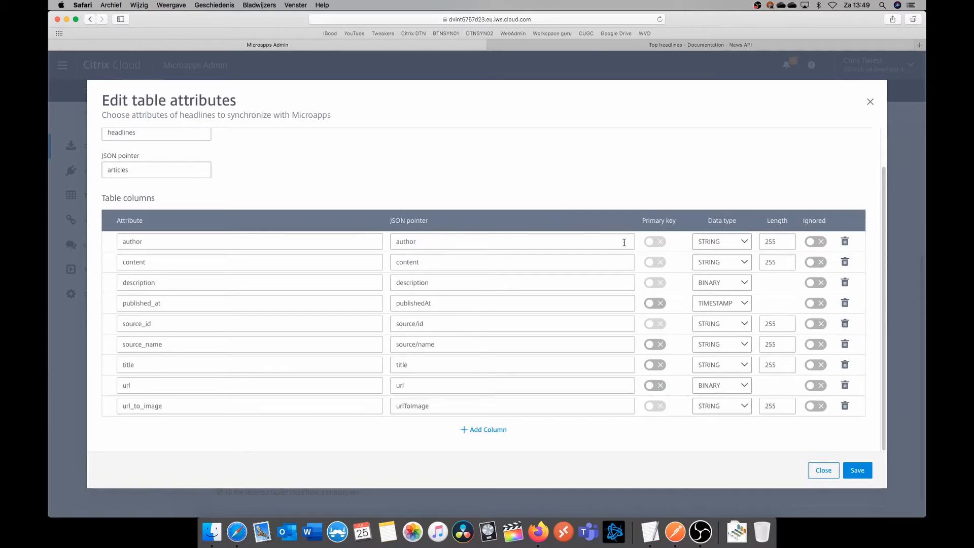
click(655, 386)
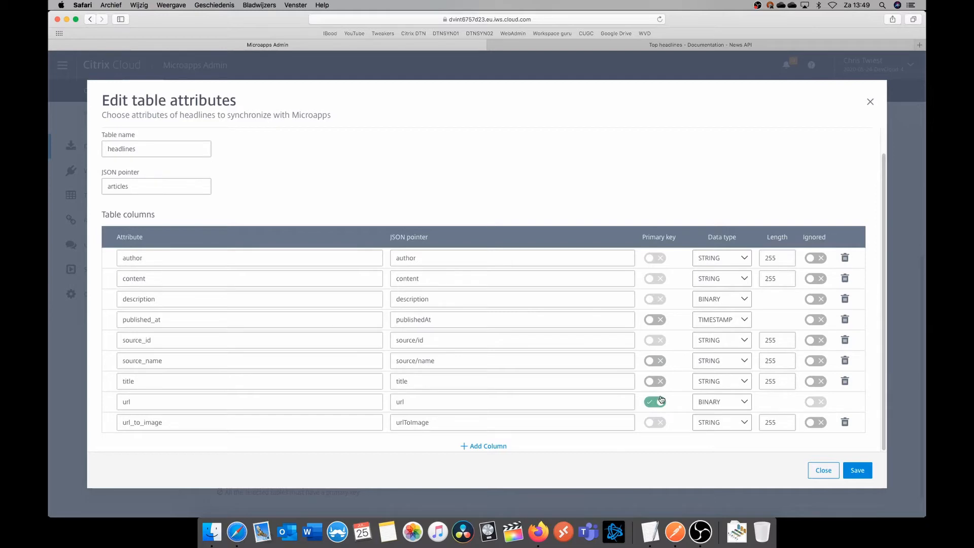
click(745, 404)
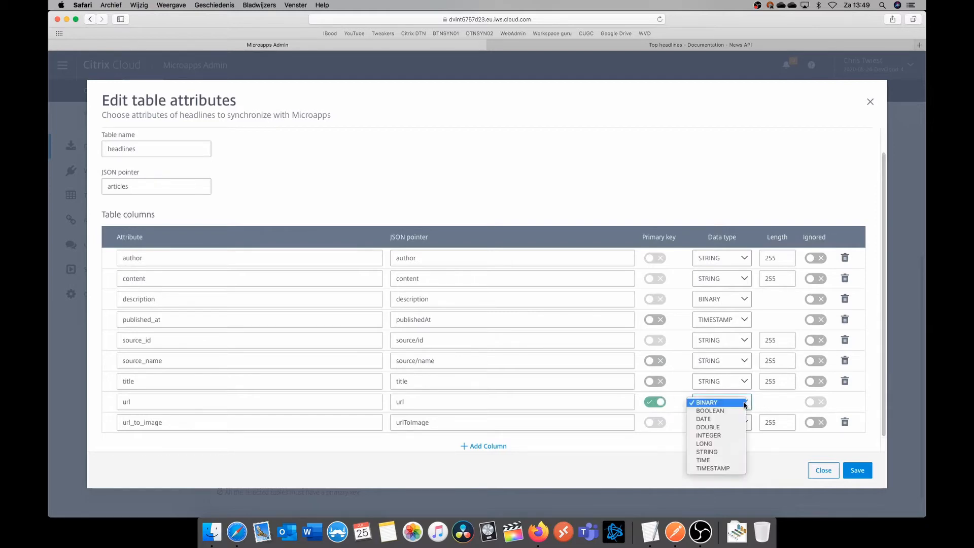
click(719, 452)
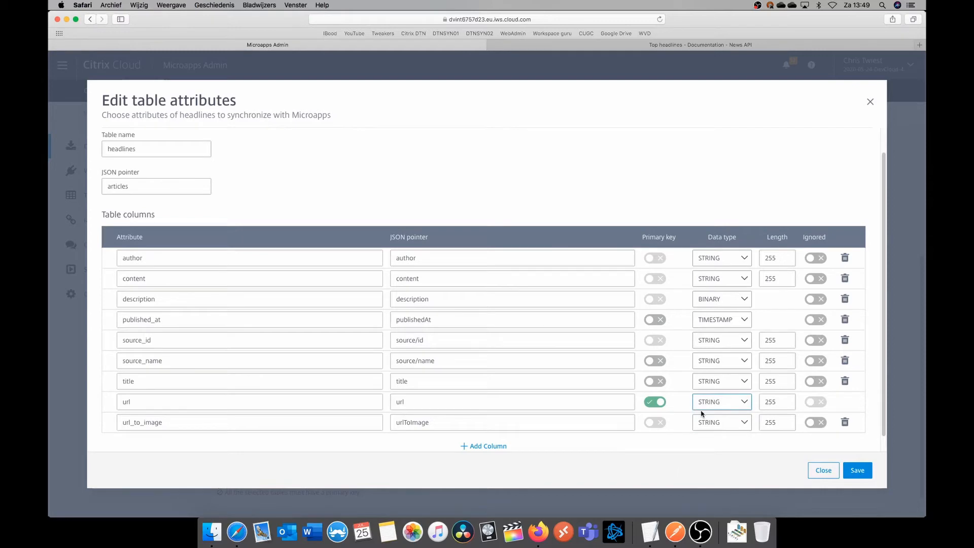
click(858, 471)
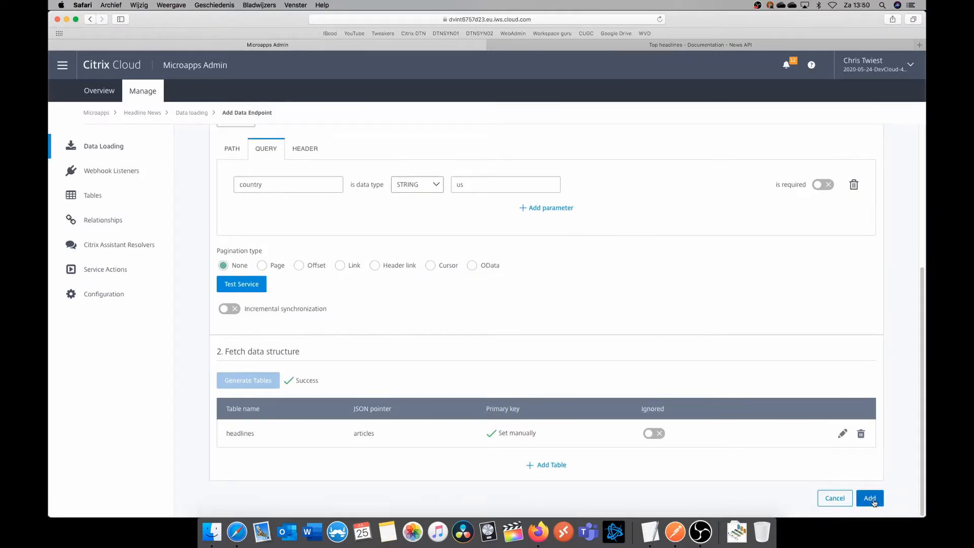
Add the Headlines endpoint, then go back to the integrations list down to Headline News.
click(871, 498)
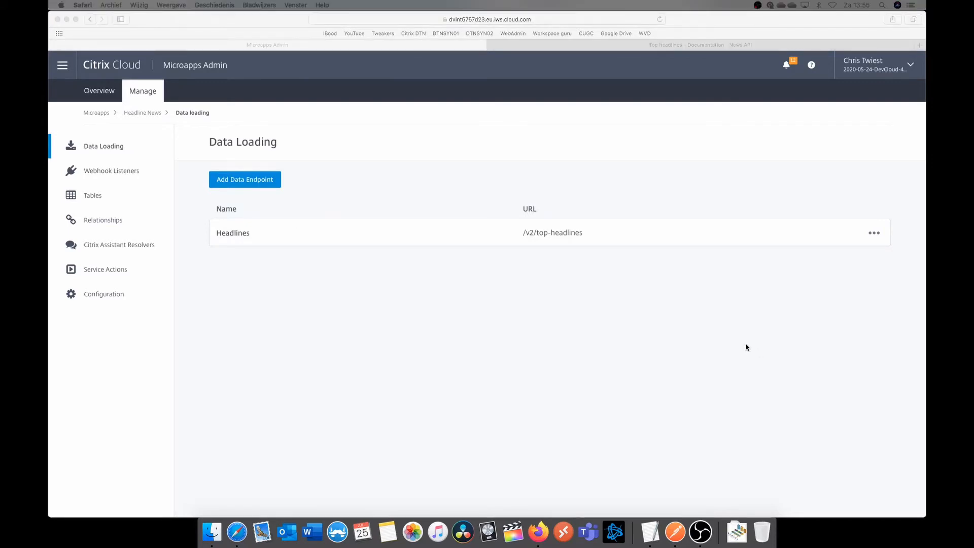
click(747, 348)
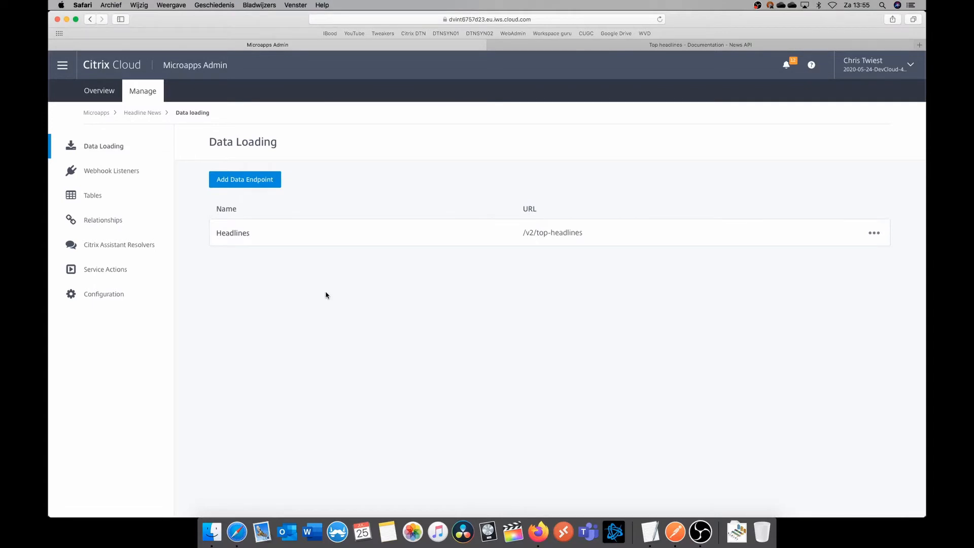
click(98, 114)
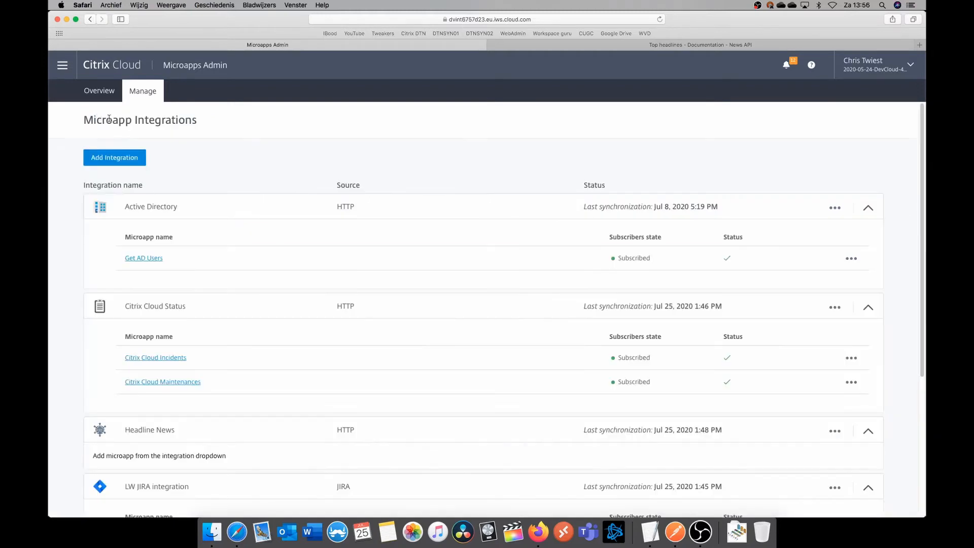
scroll(227, 221, down, 5)
drag(108, 279, 180, 273)
Run a manual full sync of Headline News, leaving the full schedule at every minute.
click(465, 272)
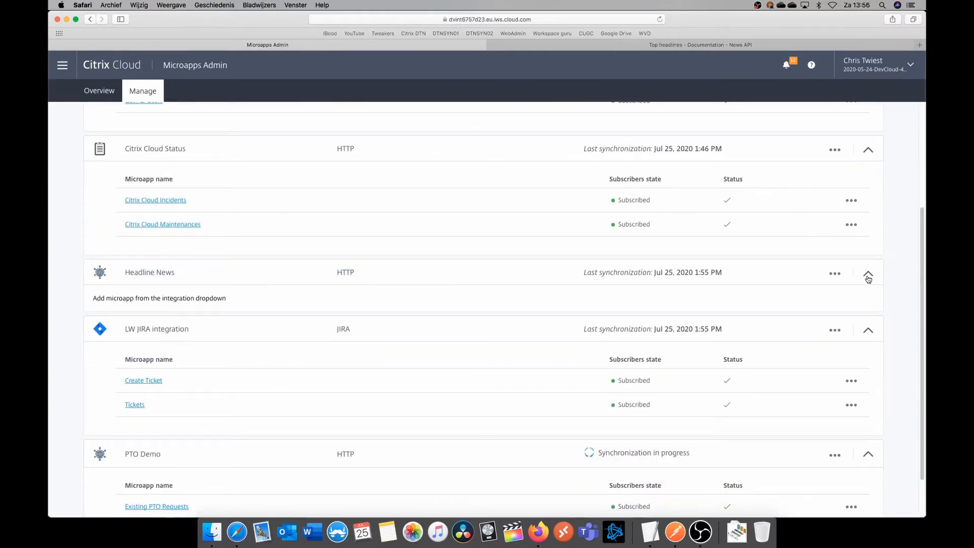
click(836, 276)
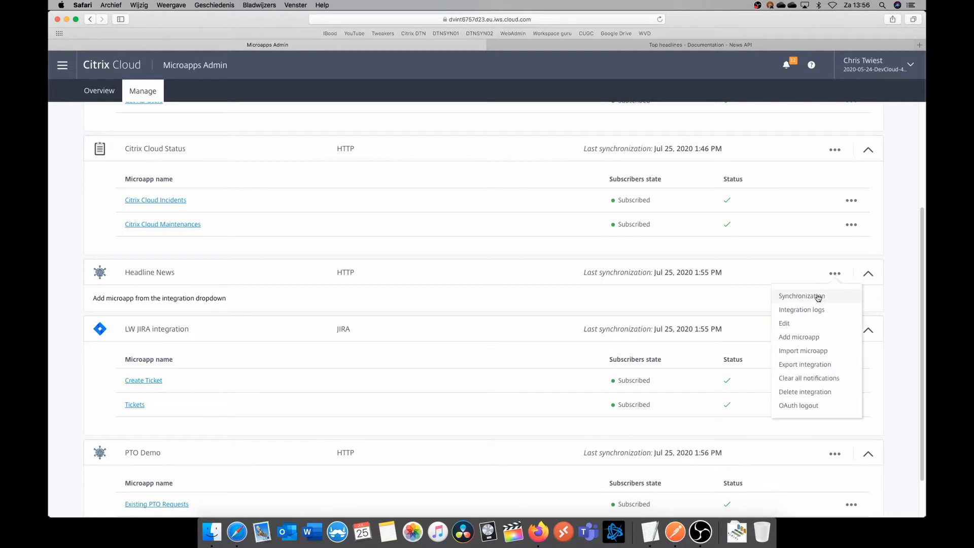
click(818, 296)
click(601, 137)
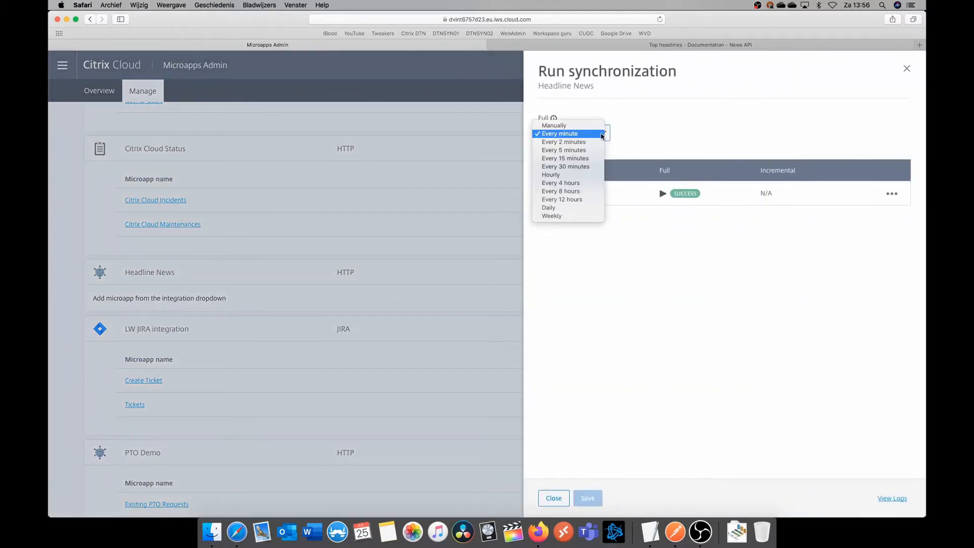
click(591, 127)
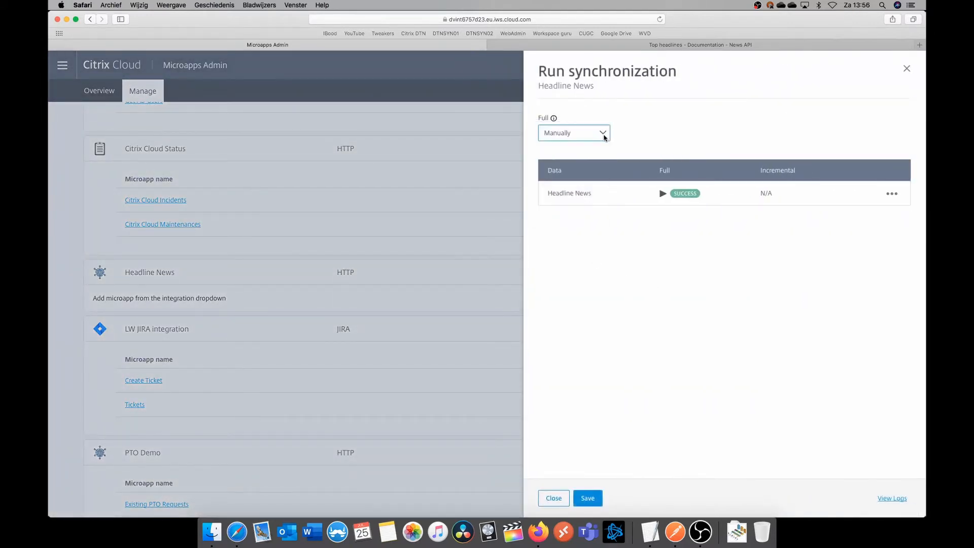
click(603, 135)
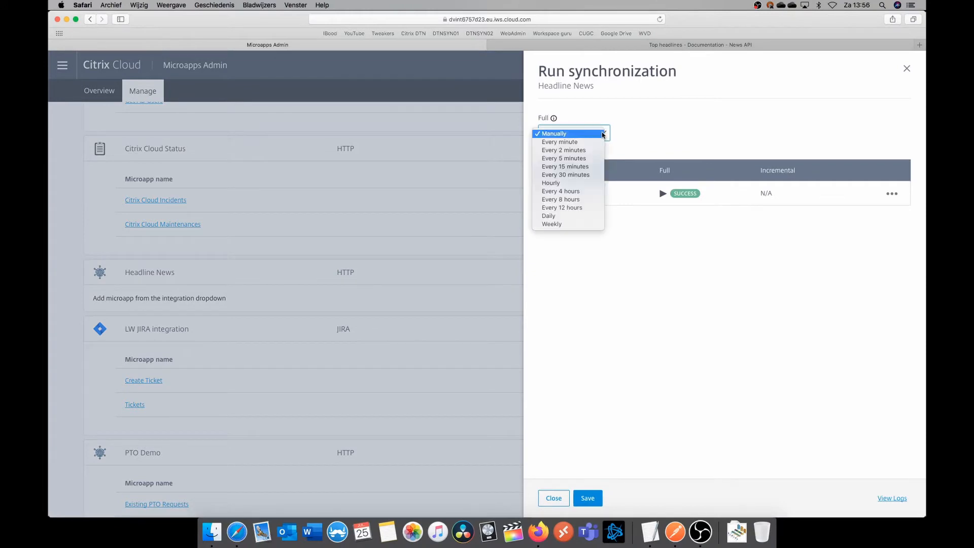
click(572, 142)
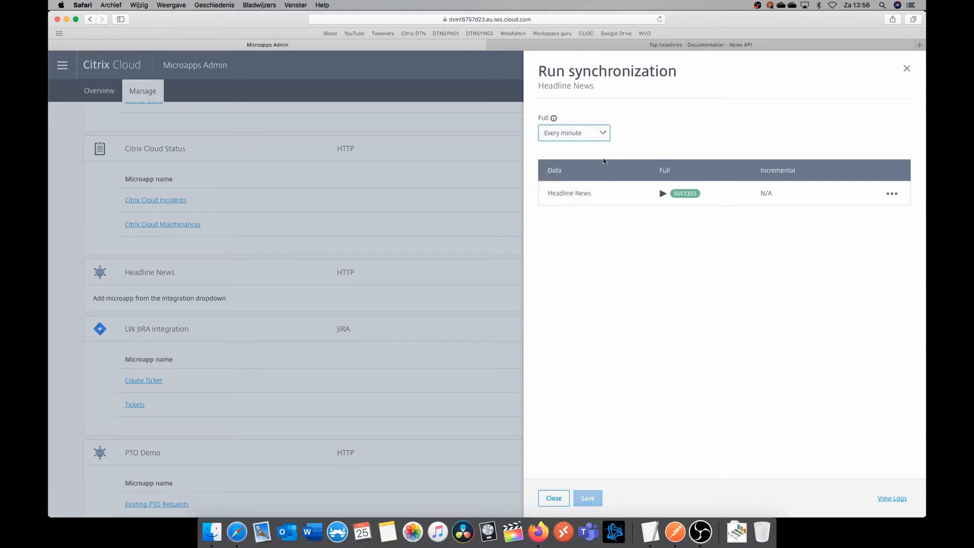
click(663, 194)
click(564, 500)
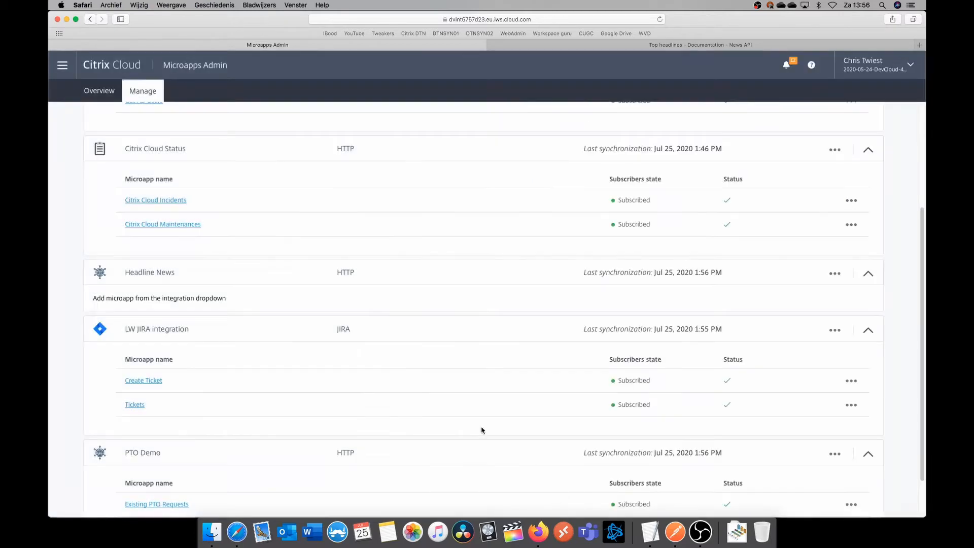
Edit Headline News and open the data preview of its headlines table.
click(835, 274)
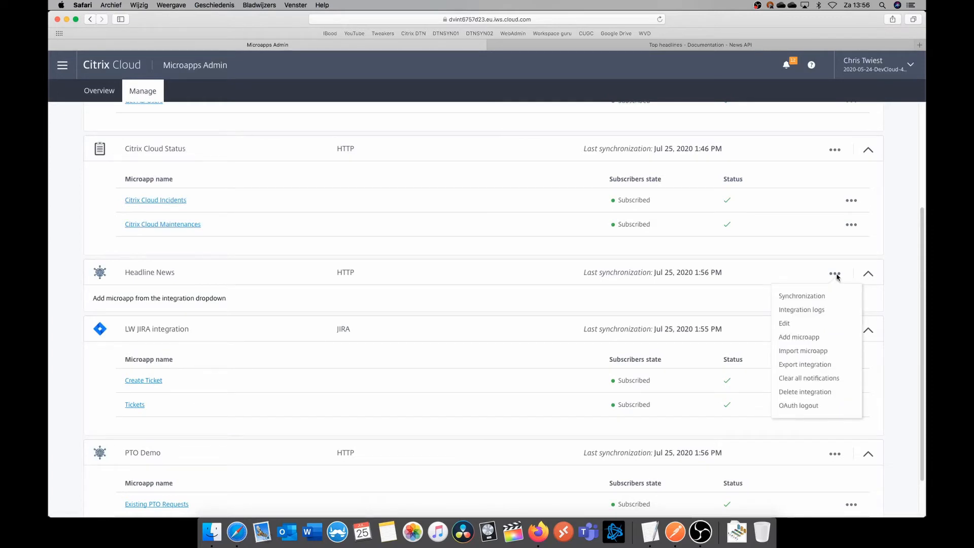
click(804, 323)
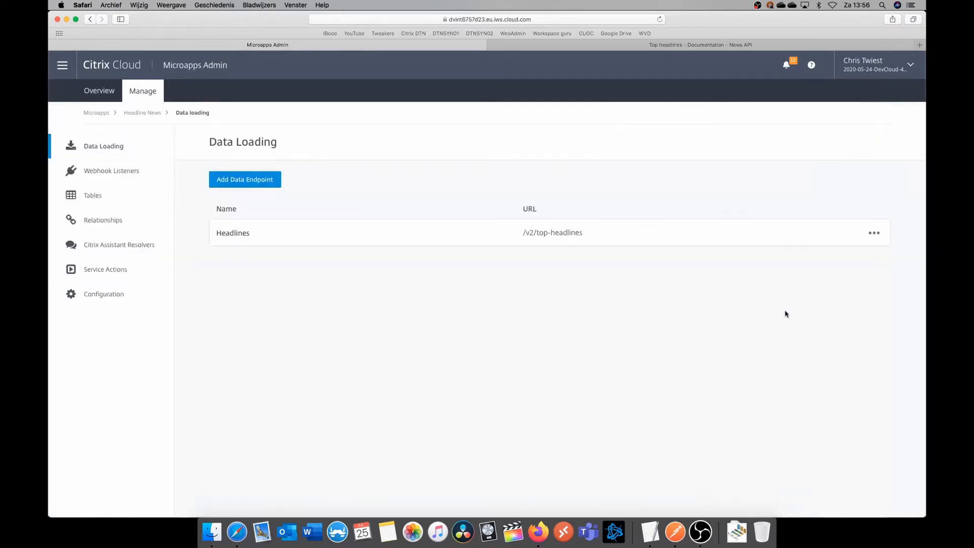
click(100, 202)
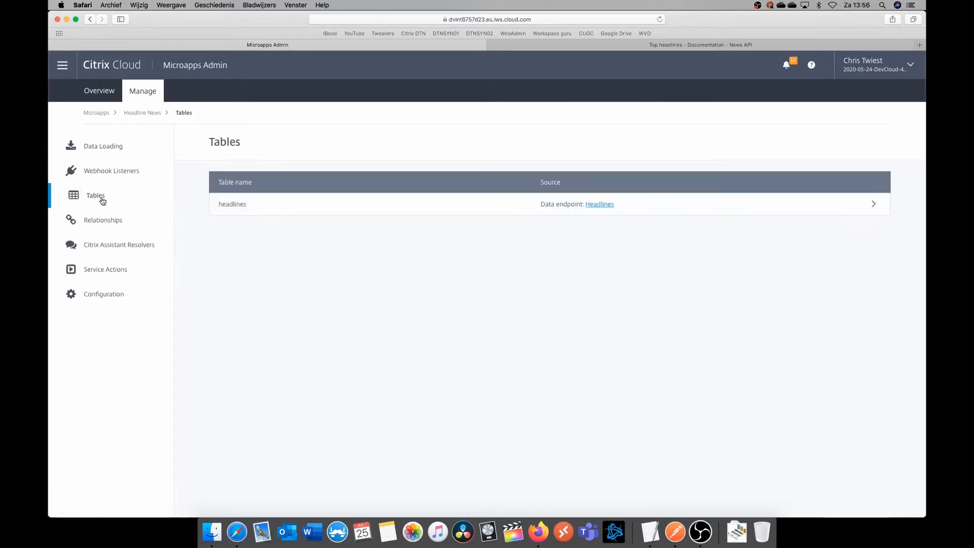
click(870, 206)
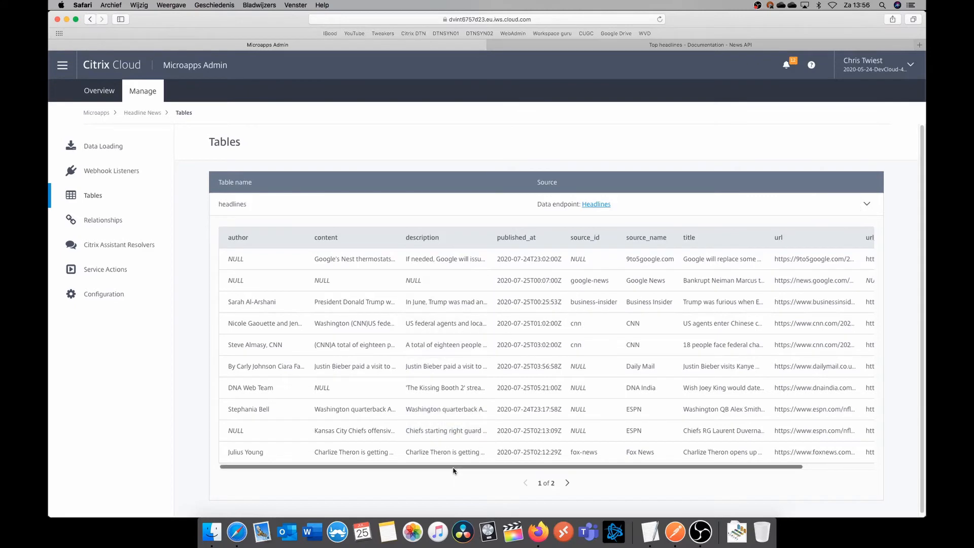
Scroll across the headlines preview and page between its two pages of rows.
scroll(453, 471, right, 2)
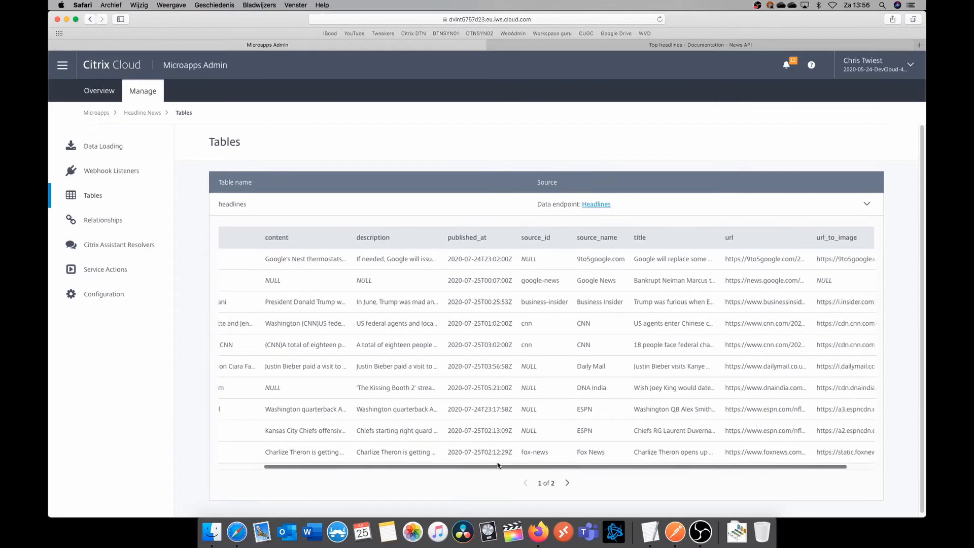
drag(497, 465, 427, 462)
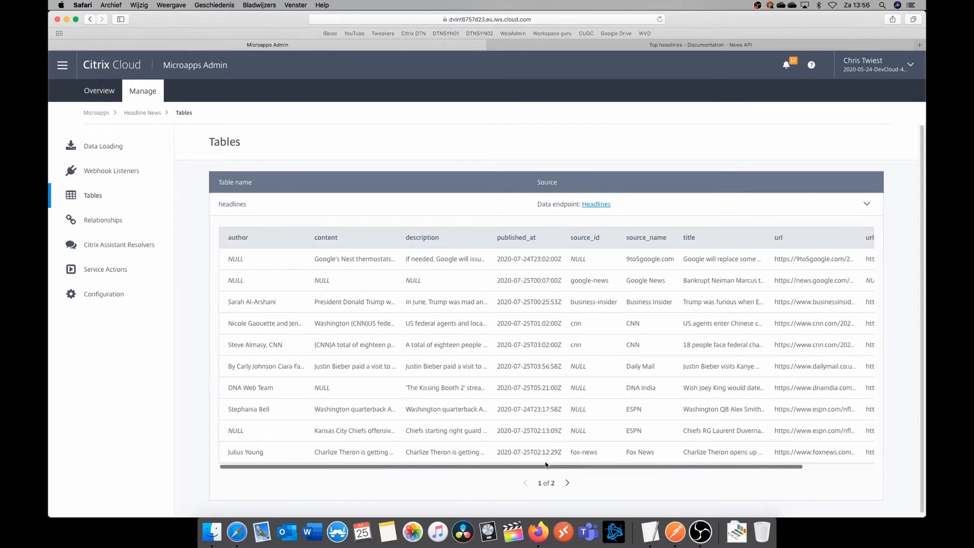
click(567, 483)
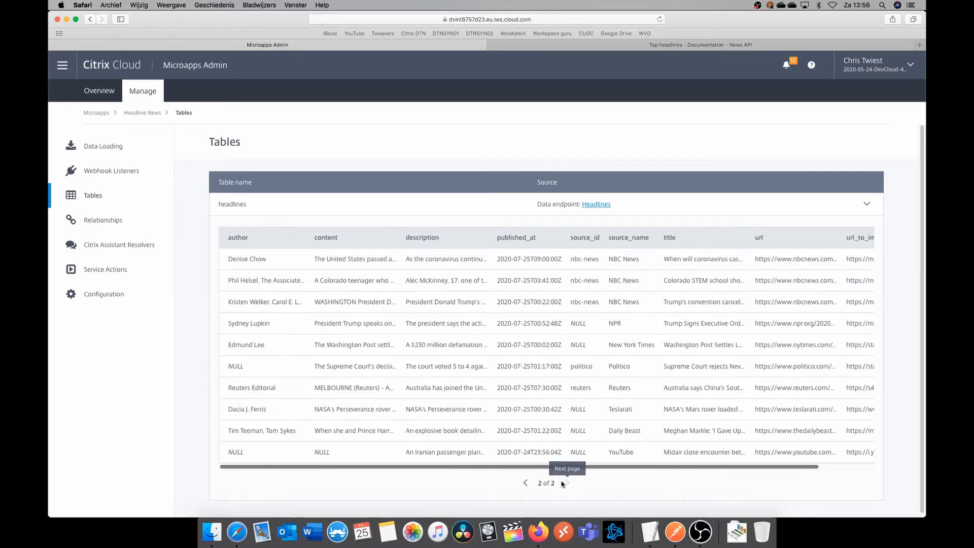
click(527, 483)
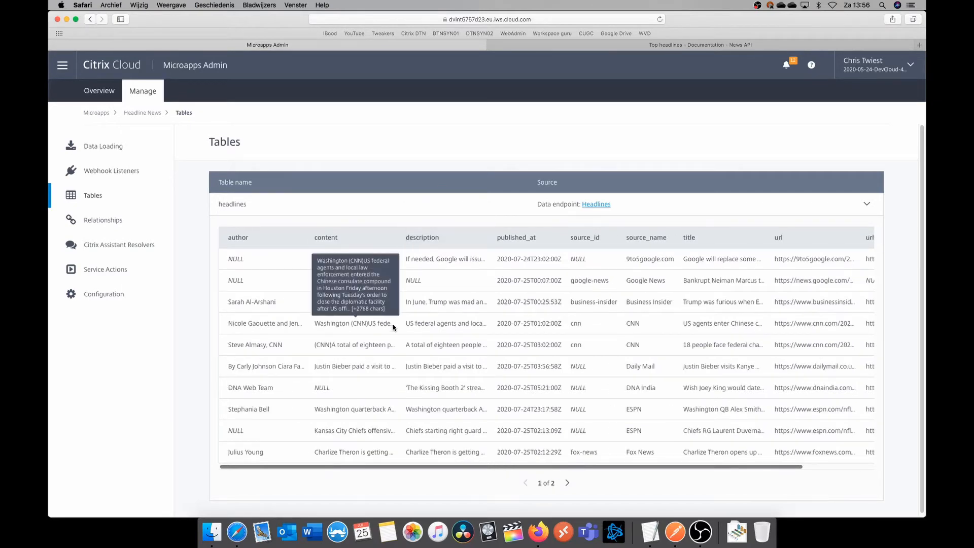
Add a Blank Microapp under Headline News and open it in the microapp editor.
click(103, 117)
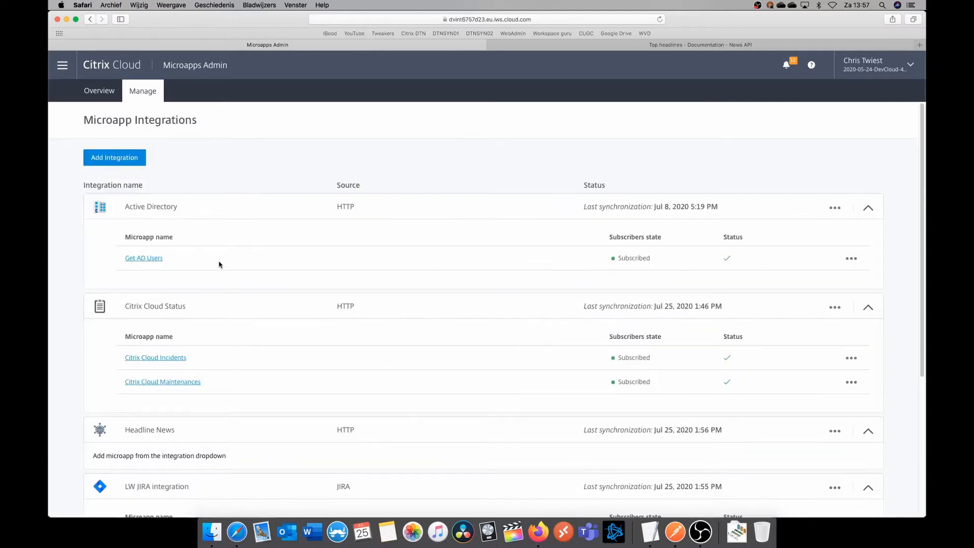
scroll(224, 266, down, 3)
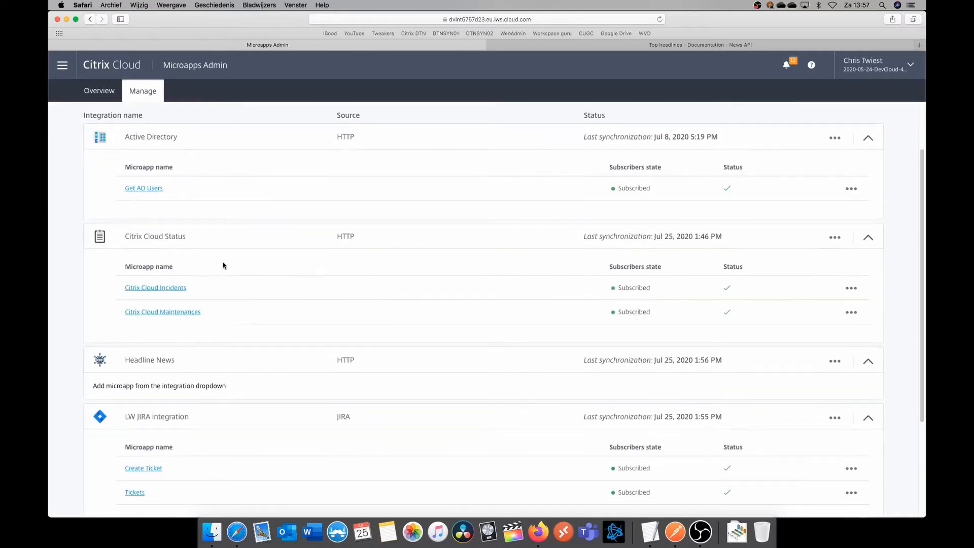
click(835, 363)
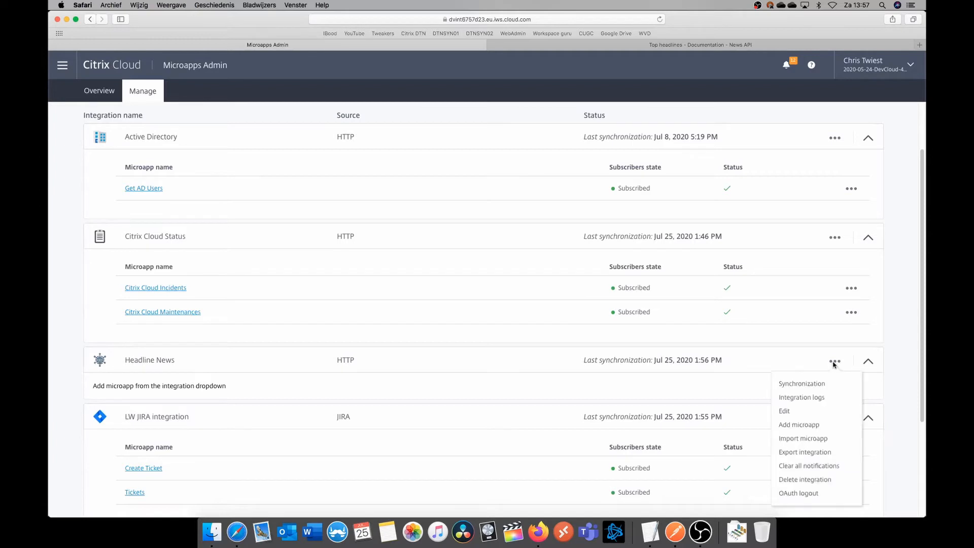
click(812, 424)
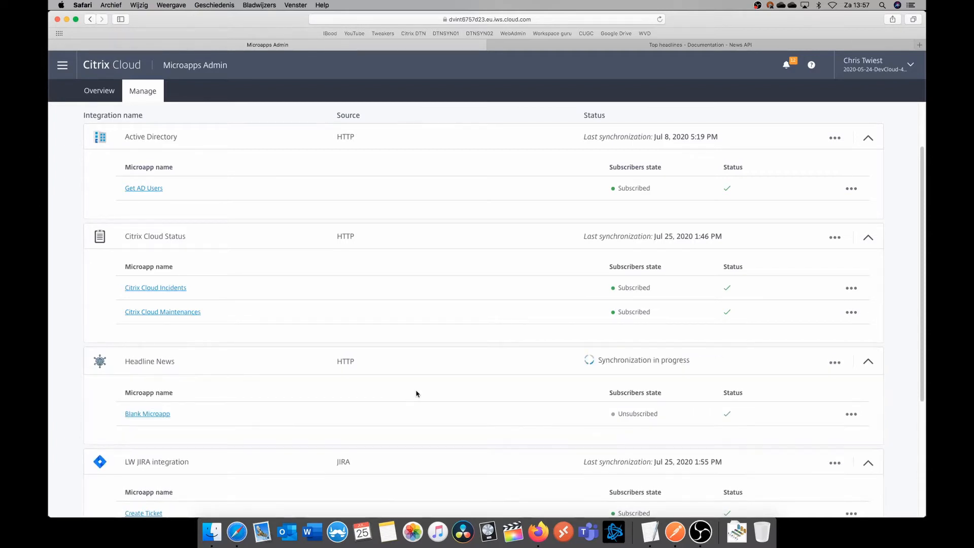
click(852, 415)
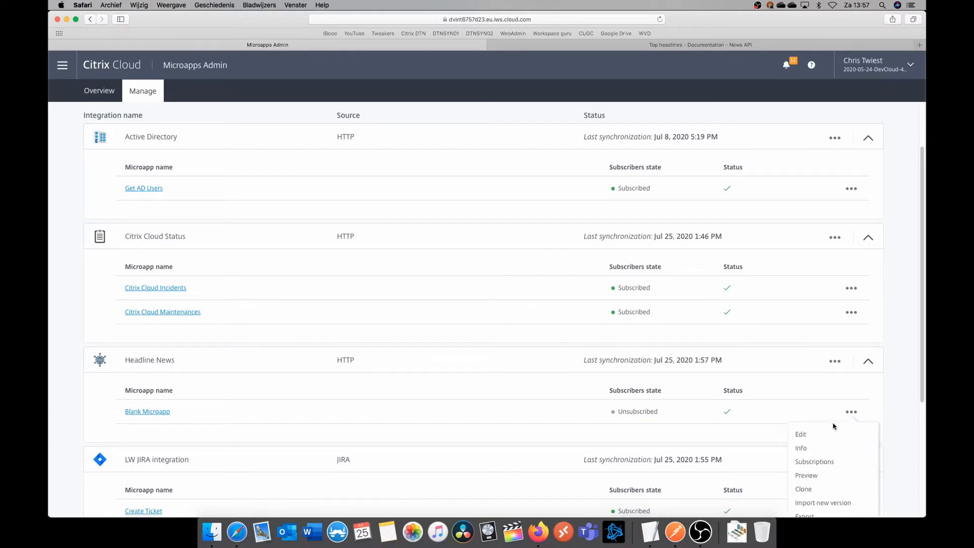
click(816, 433)
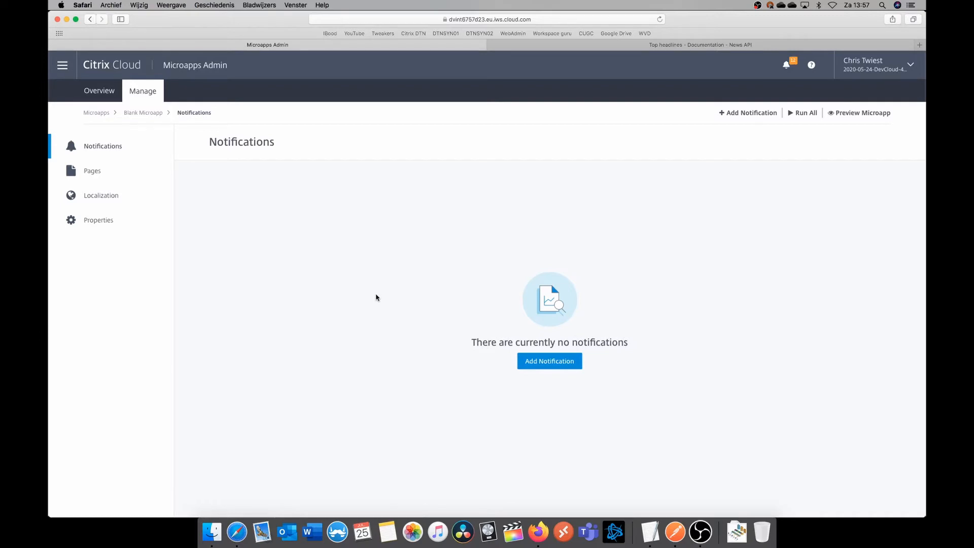
Show the Pages section of the Blank Microapp editor.
click(123, 178)
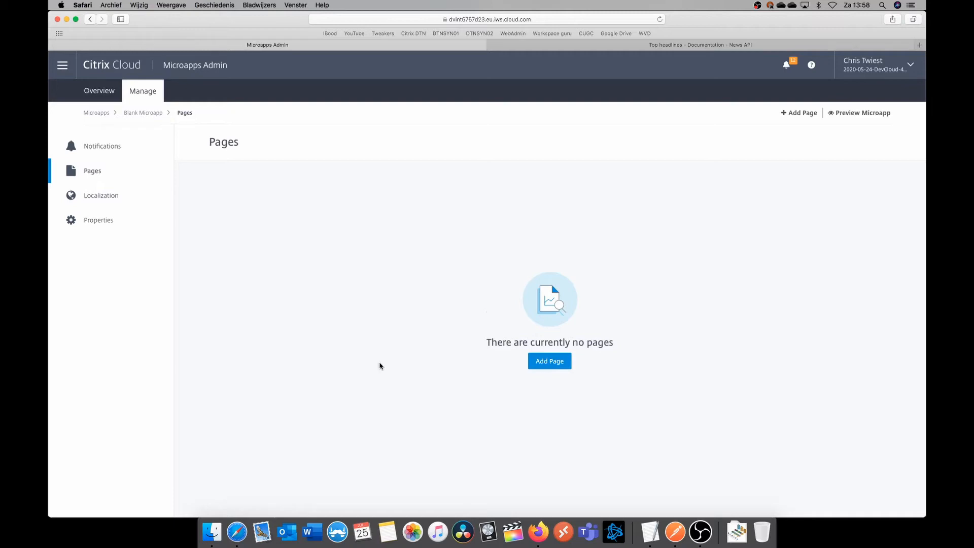
Start a new Detail page named 'News Story' using the Headlines data table.
click(563, 365)
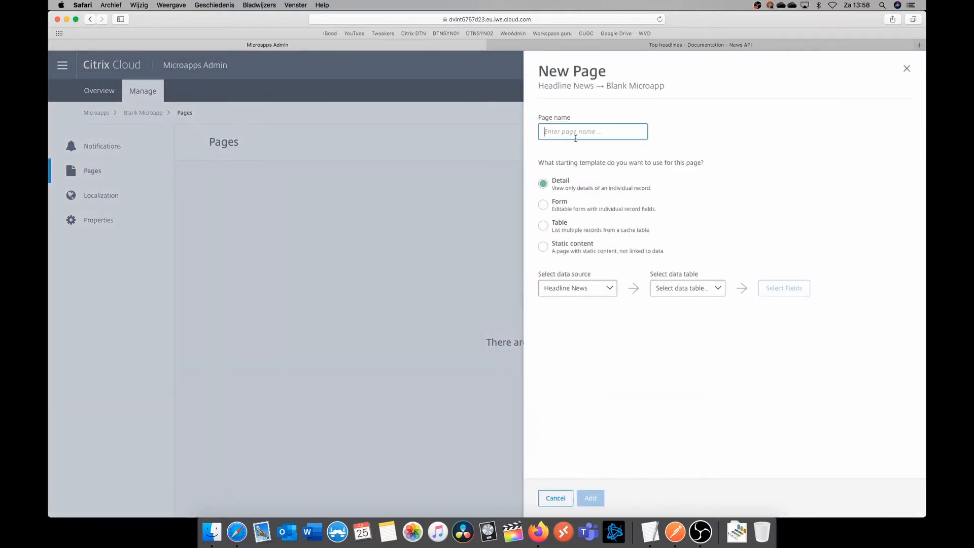
text(N)
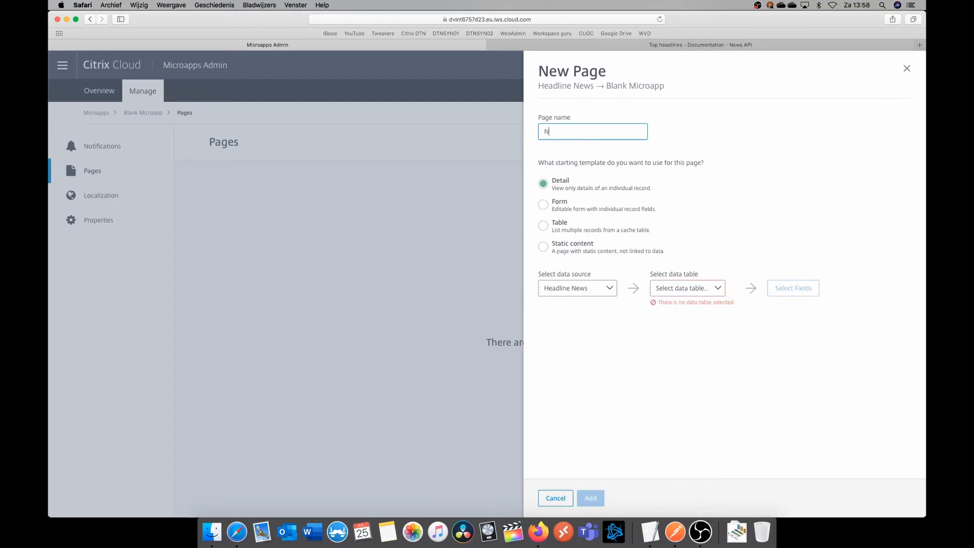
text(ews Story)
click(576, 184)
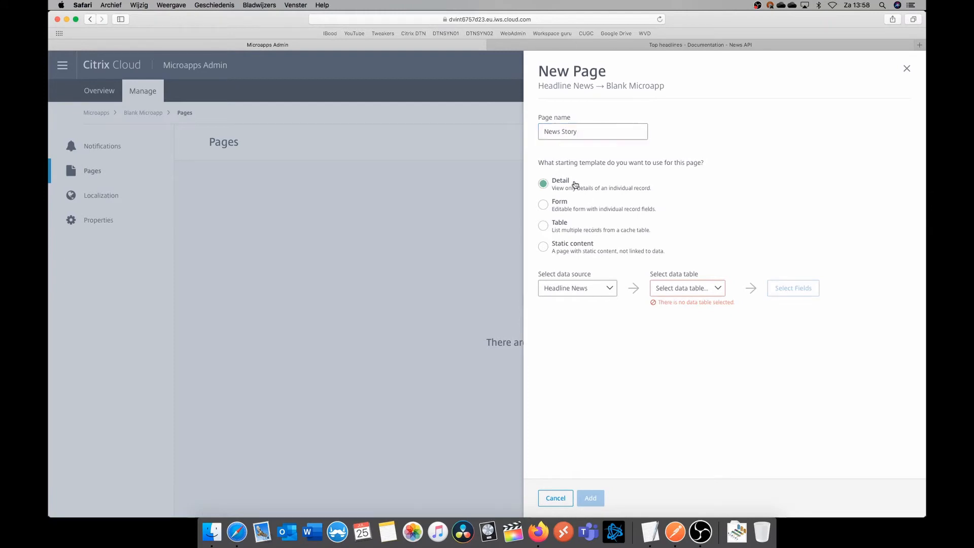
click(685, 290)
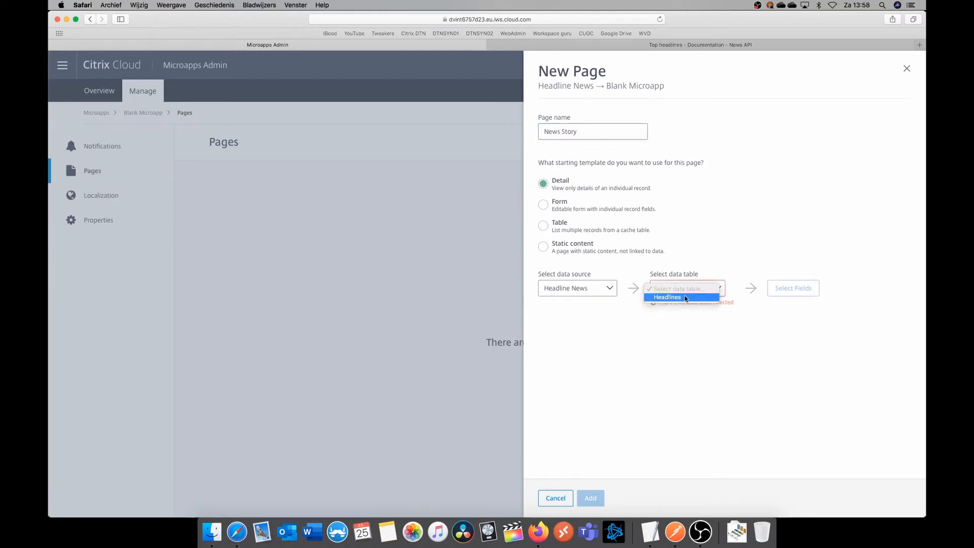
click(686, 298)
Add Source Name, Content, Description, Author and Published At fields and create the page.
click(788, 289)
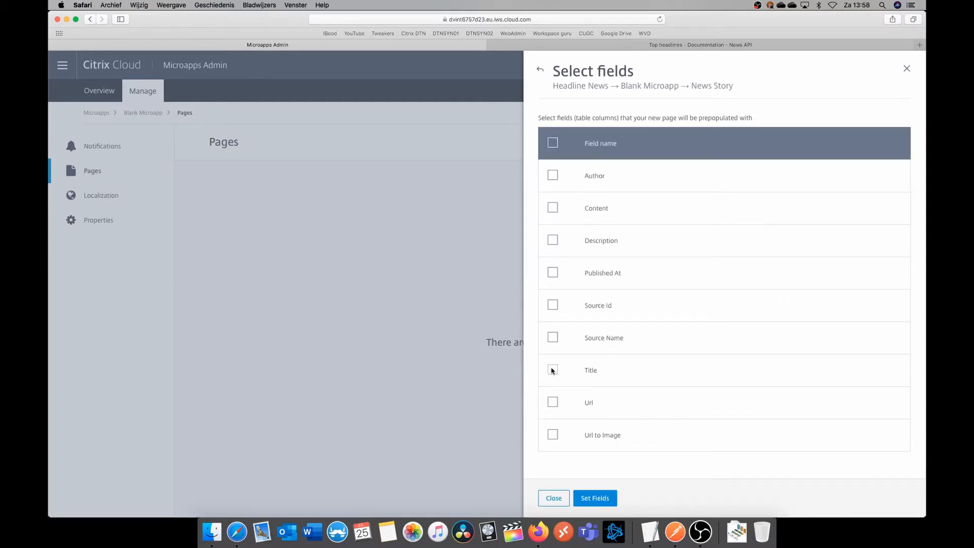
click(553, 338)
click(554, 207)
click(554, 240)
click(554, 175)
click(554, 272)
click(606, 502)
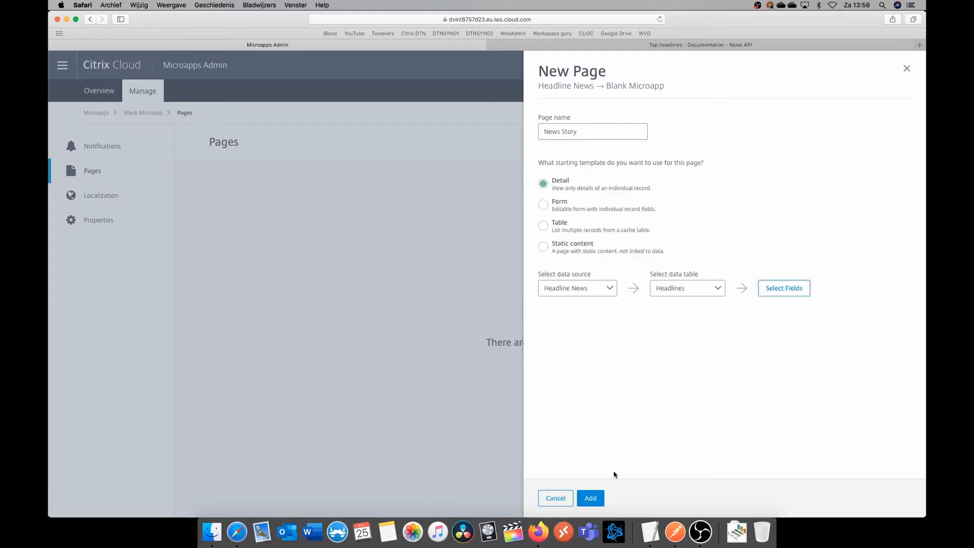
click(591, 499)
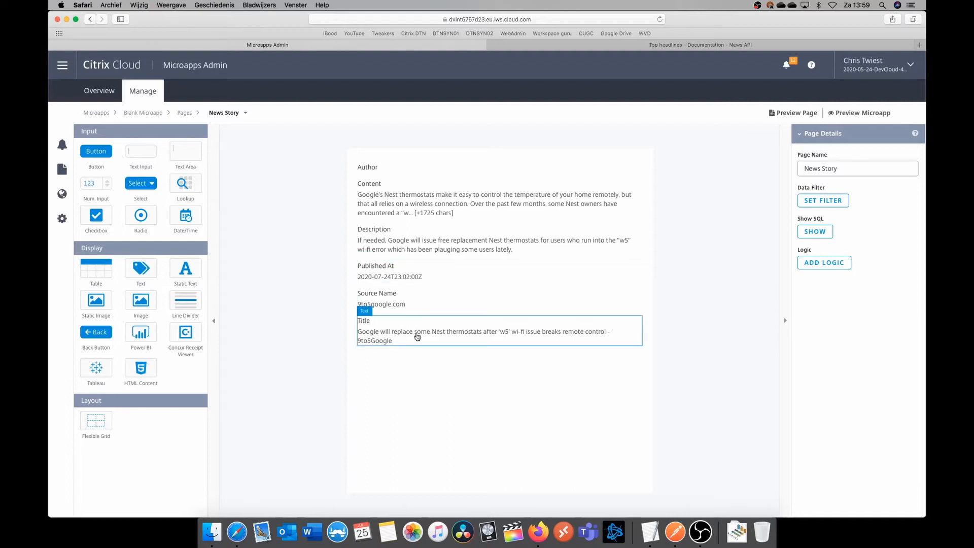
Move Title to the top and Description directly below it, then return to Pages.
drag(429, 339, 434, 178)
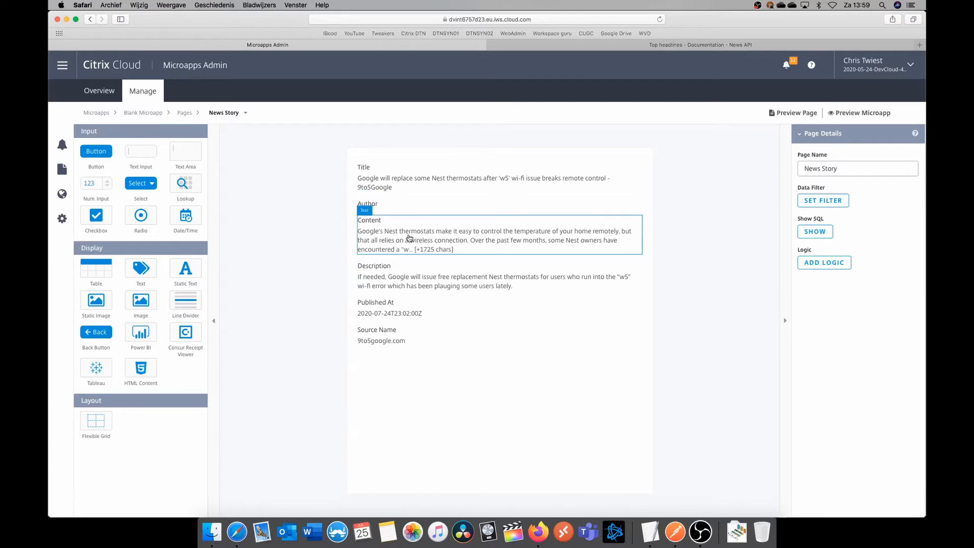
drag(417, 286, 425, 247)
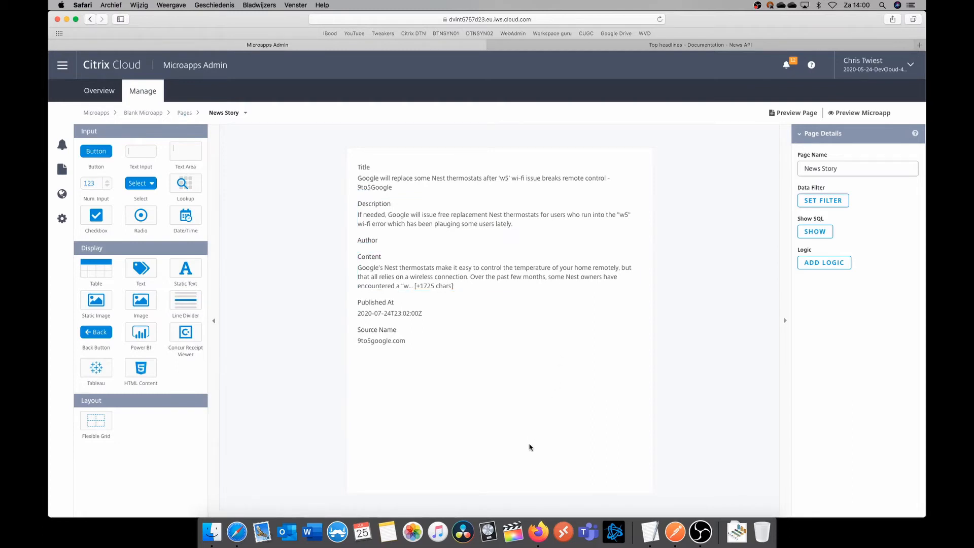
click(184, 113)
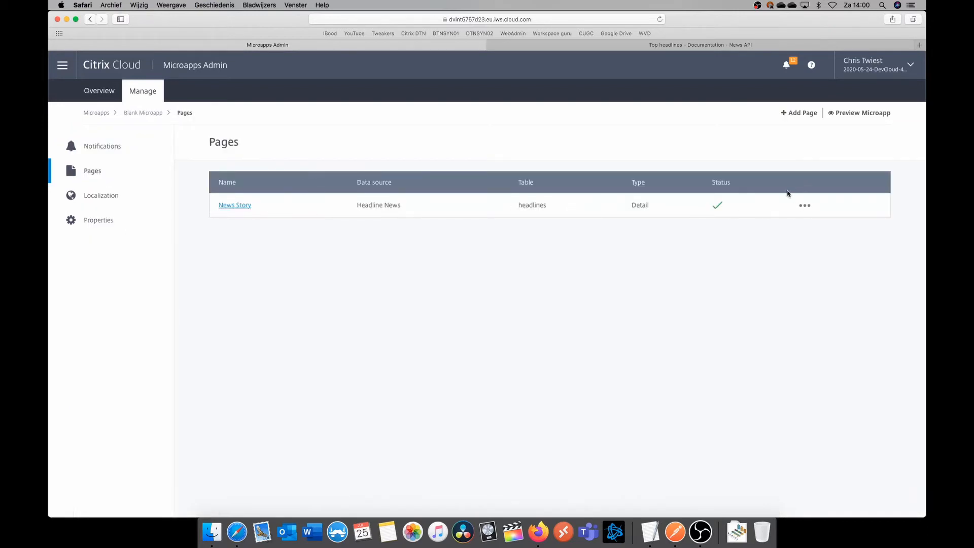
Start a new Table page named 'All news stories' using the Headlines data table.
click(798, 115)
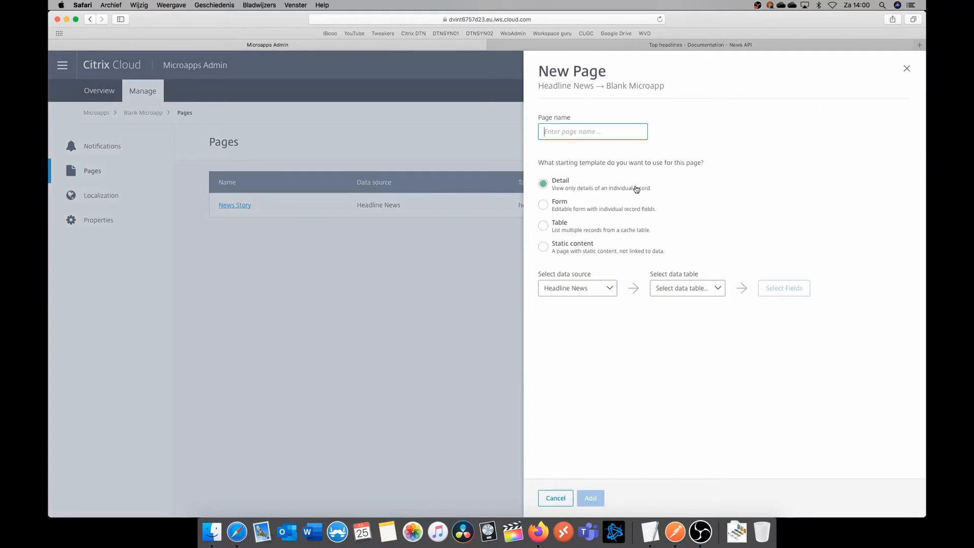
text(All news stories)
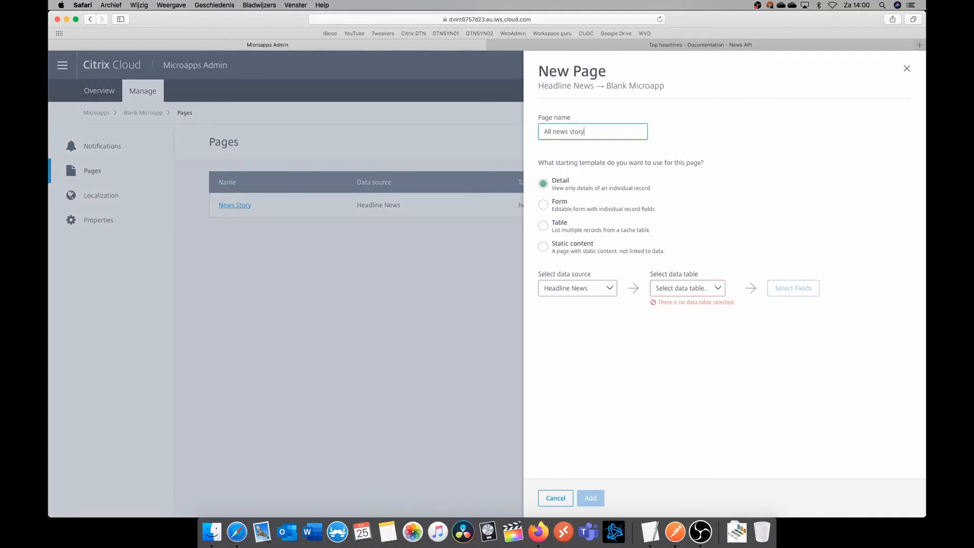
click(550, 229)
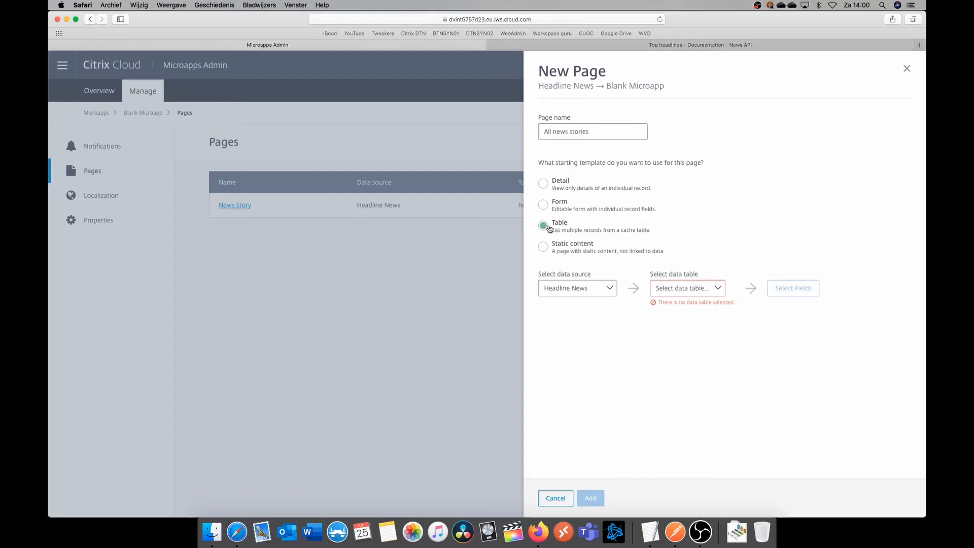
click(691, 286)
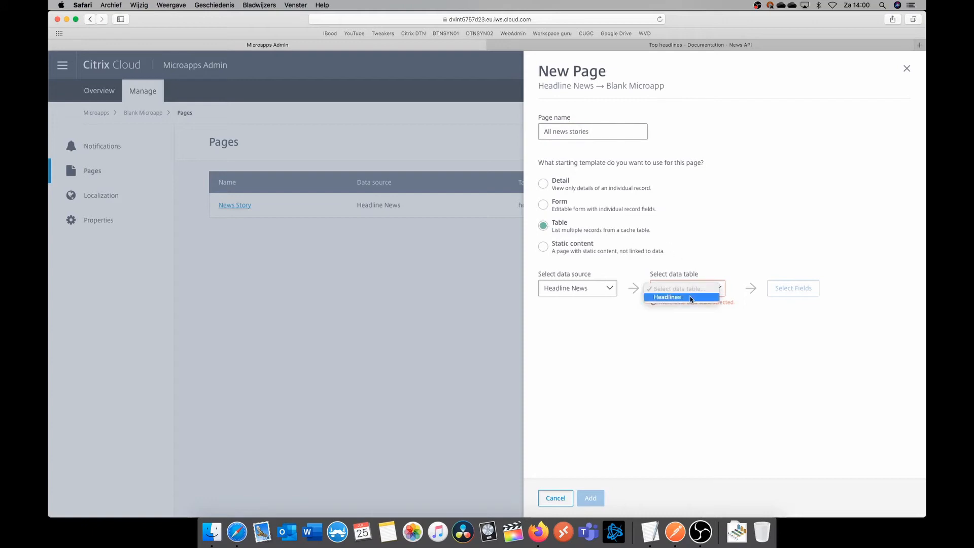
click(689, 297)
Pick the Title, Source Name and Author fields and create the table page.
click(793, 288)
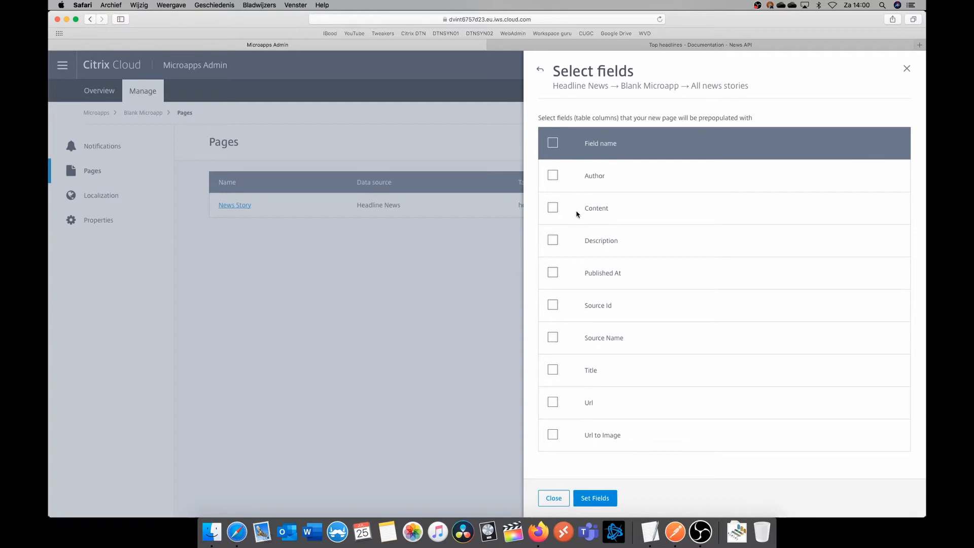
click(552, 370)
click(552, 338)
click(553, 176)
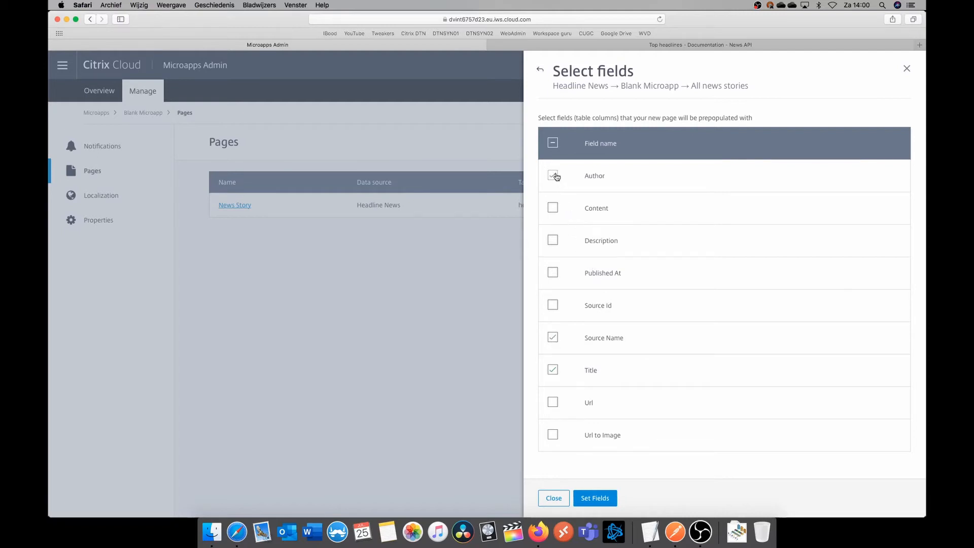
click(612, 497)
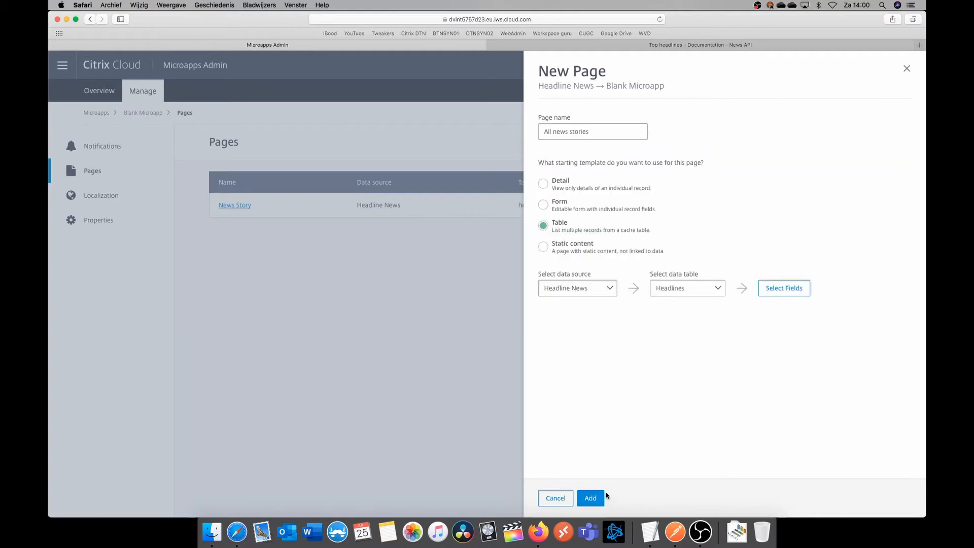
click(595, 498)
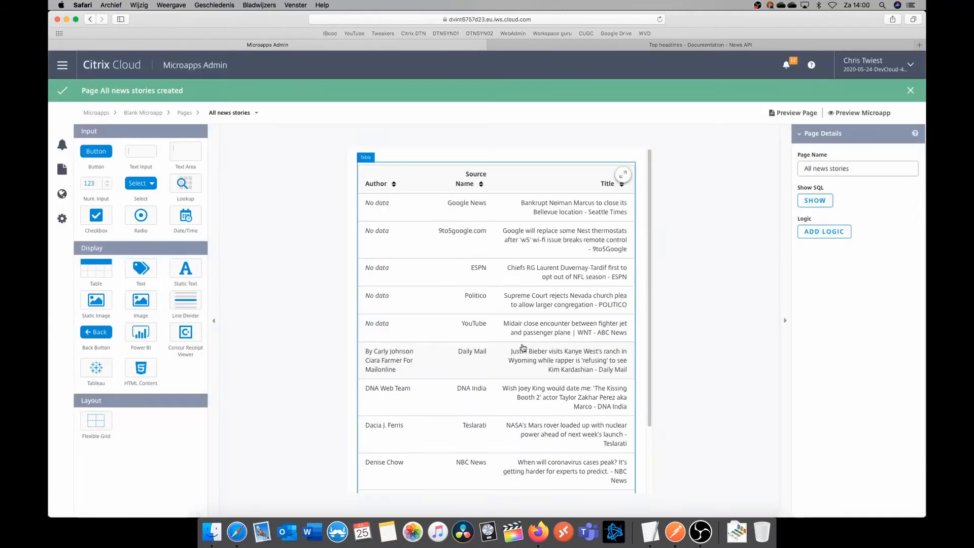
scroll(531, 269, down, 5)
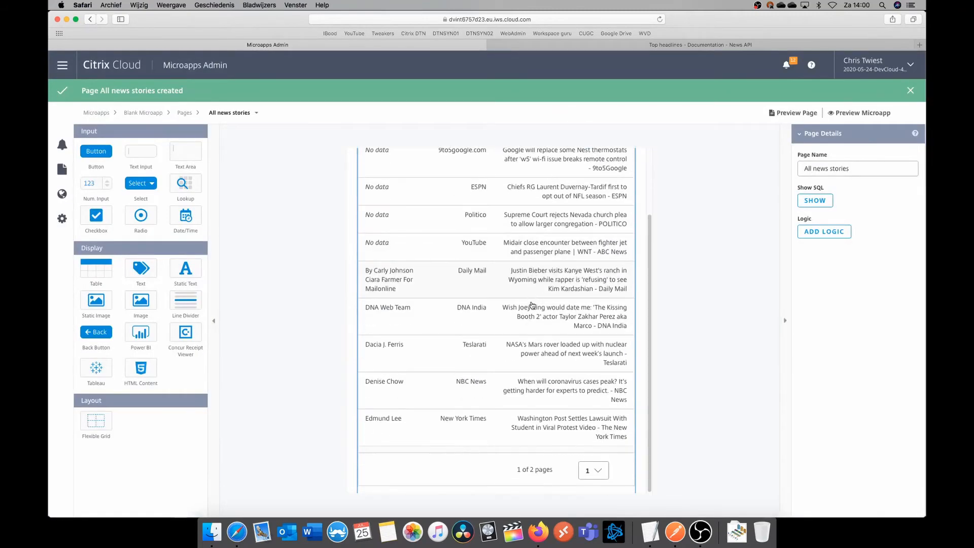
scroll(527, 321, up, 5)
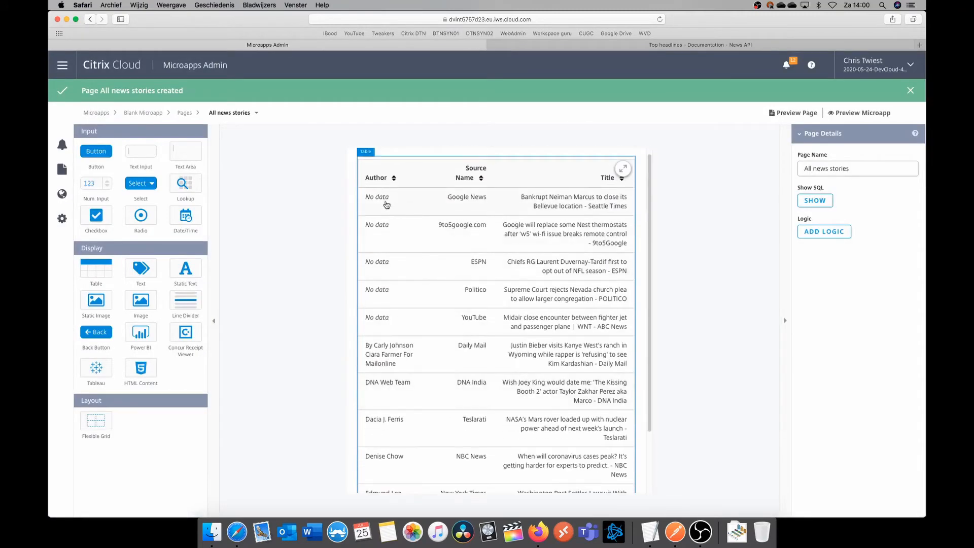
Drag the table's columns into the order Title, Source Name, Author.
scroll(395, 416, down, 1)
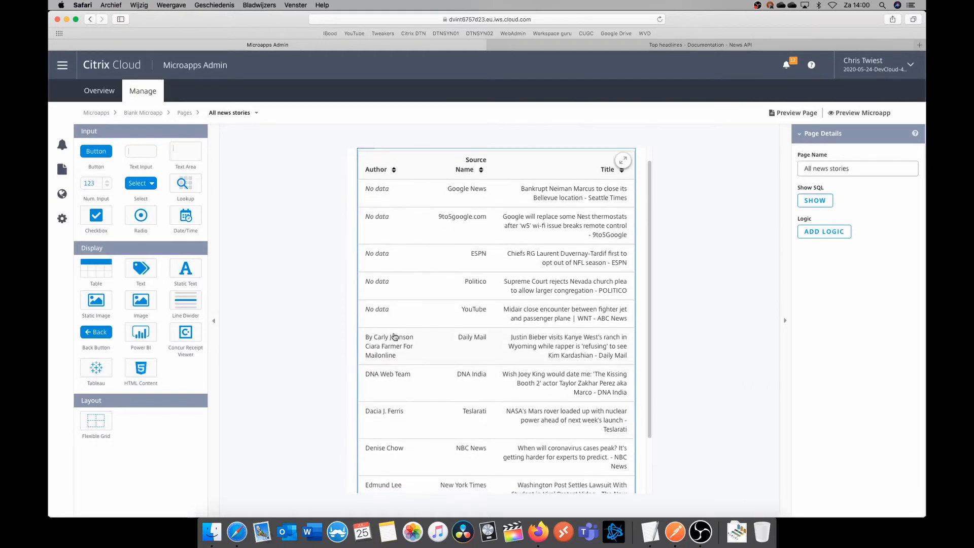
scroll(411, 274, up, 1)
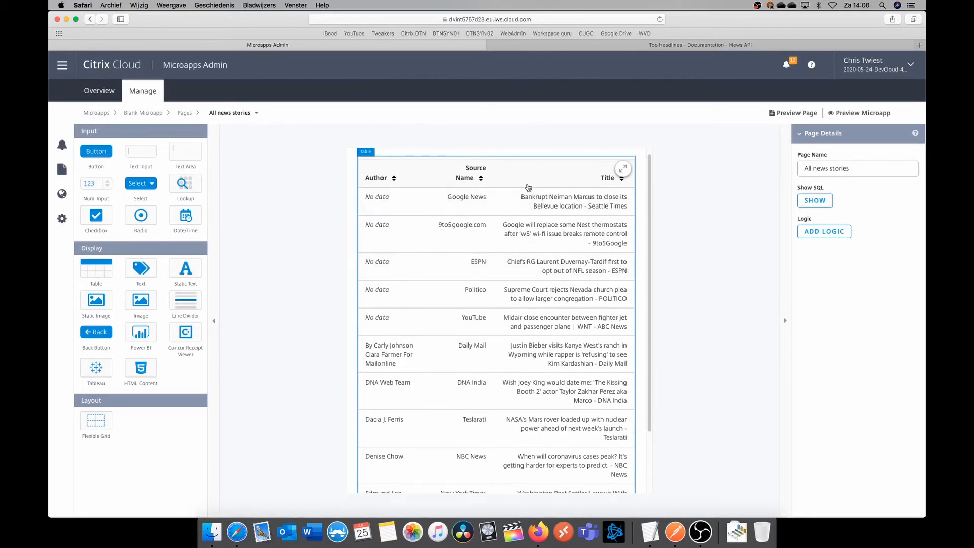
scroll(544, 183, up, 1)
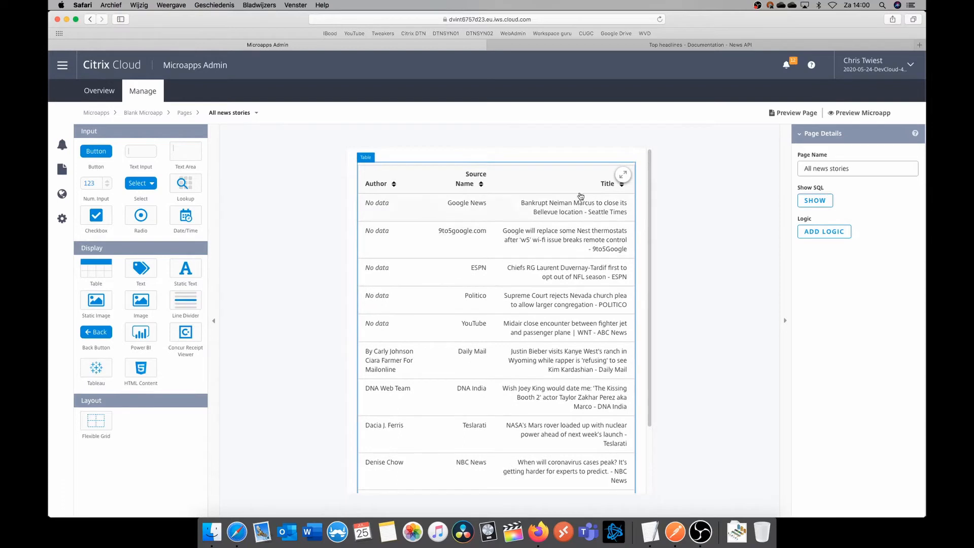
click(555, 172)
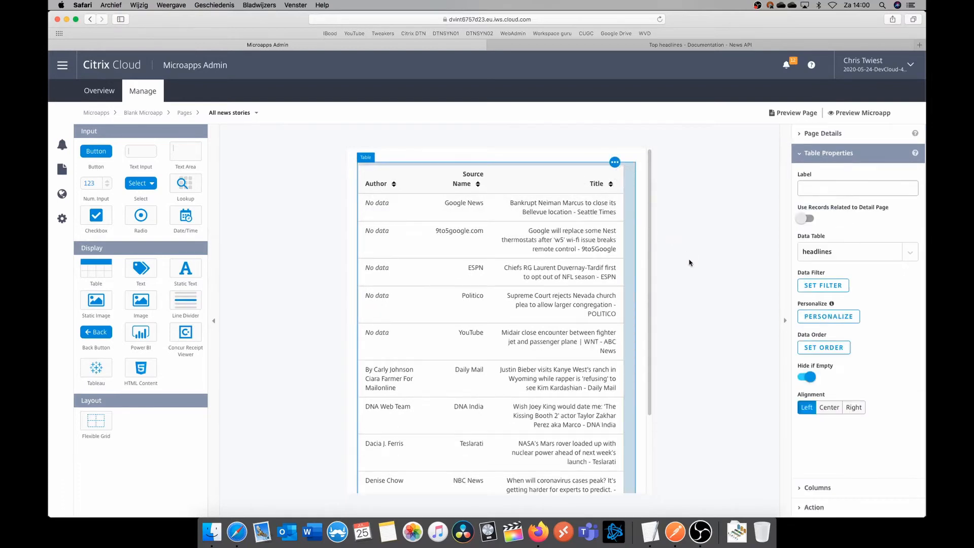
click(812, 492)
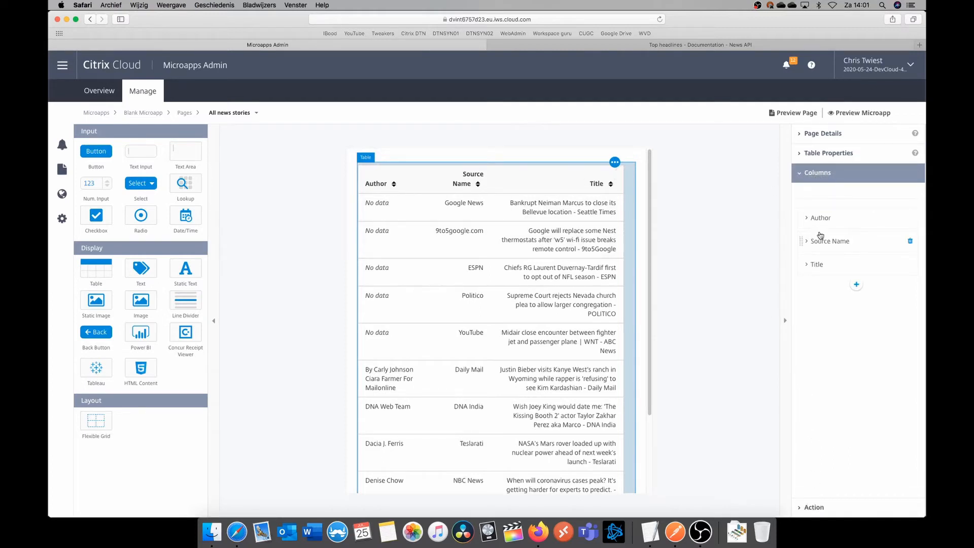
mouse_move(806, 267)
drag(804, 267, 802, 219)
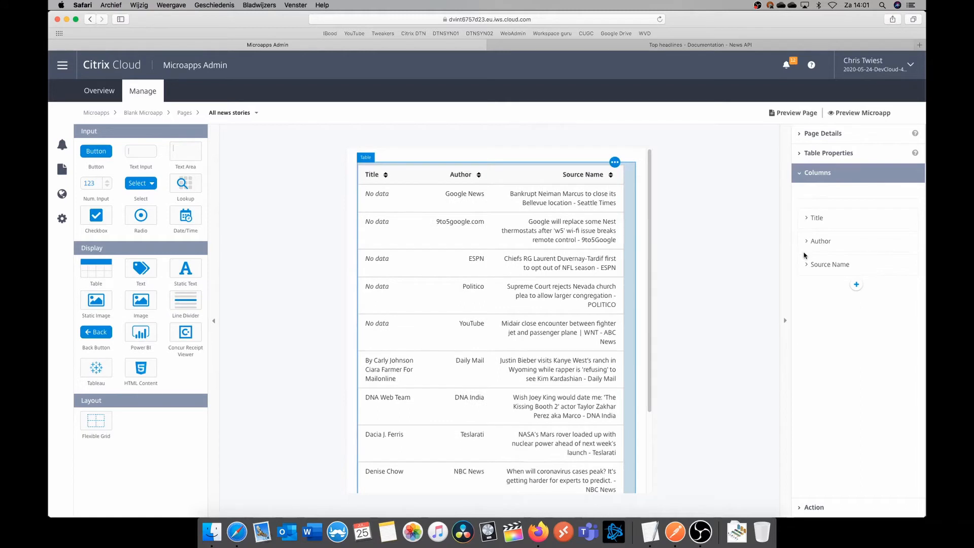
mouse_move(806, 261)
drag(803, 267, 800, 241)
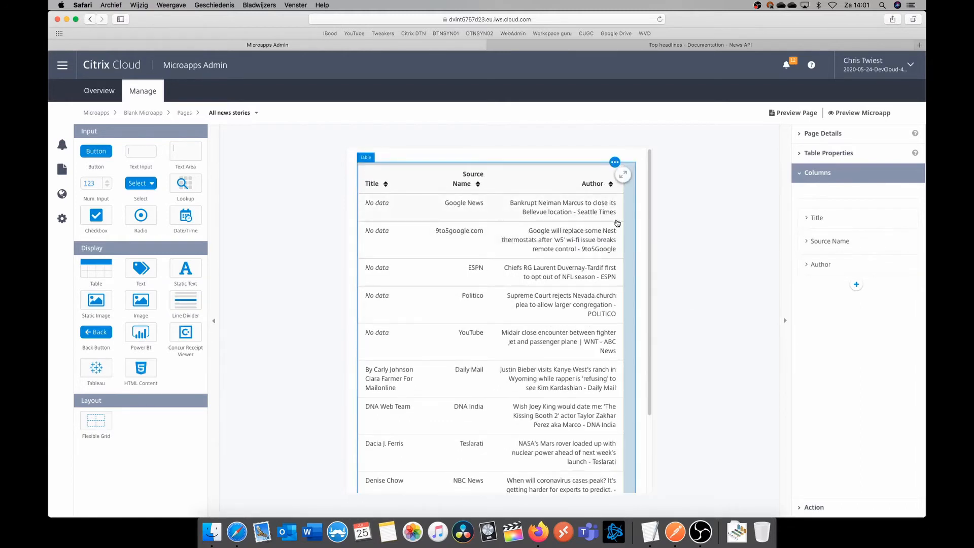
click(593, 161)
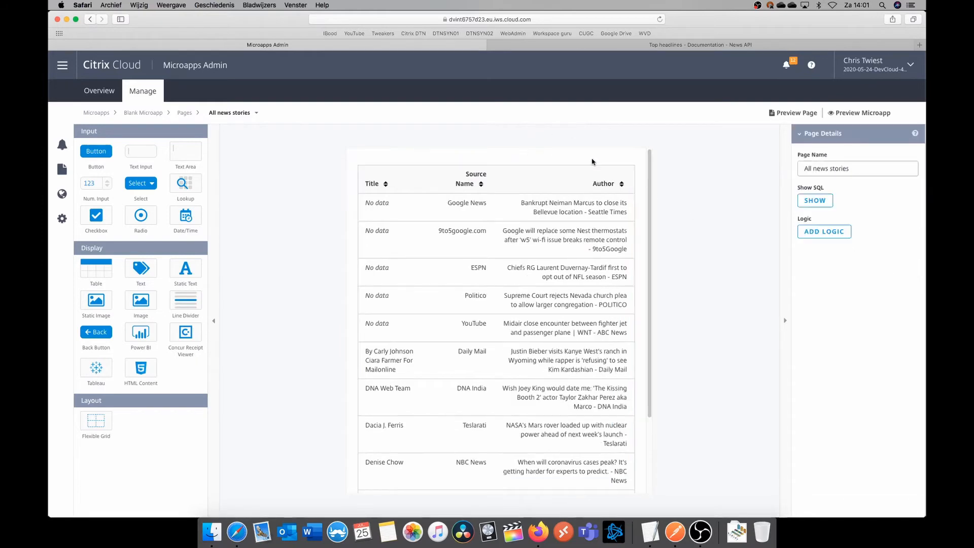
scroll(599, 224, down, 3)
scroll(600, 224, up, 3)
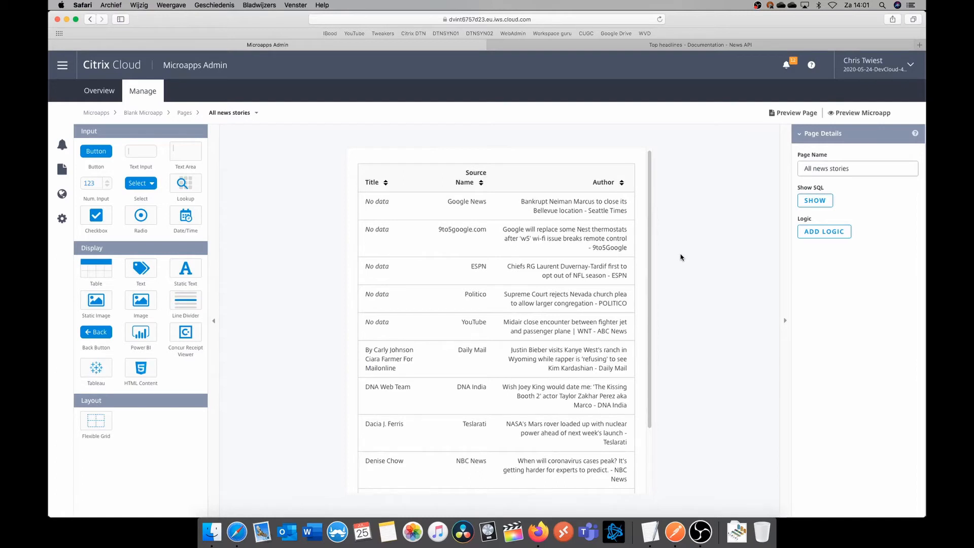
Set the table rows' Go to Page action to News Story and preview the page.
click(523, 210)
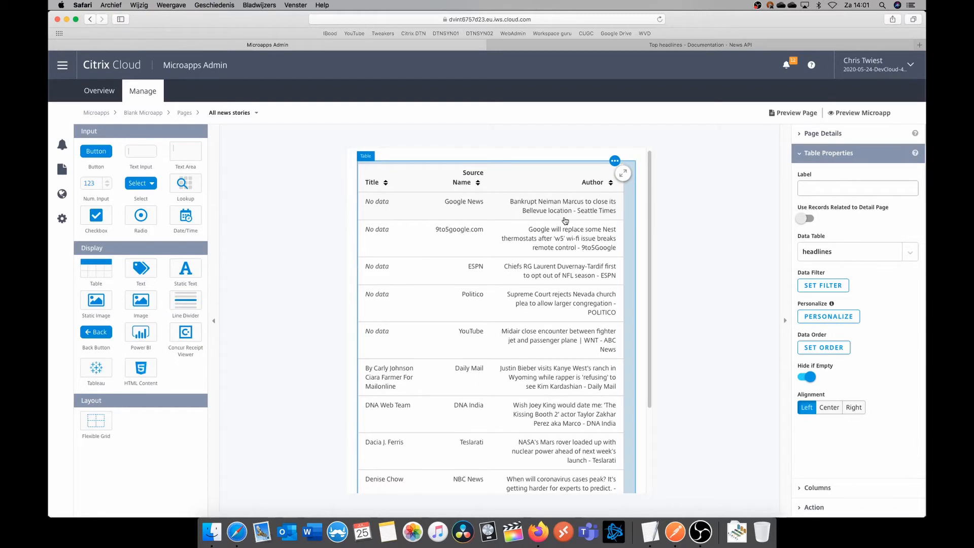
click(809, 220)
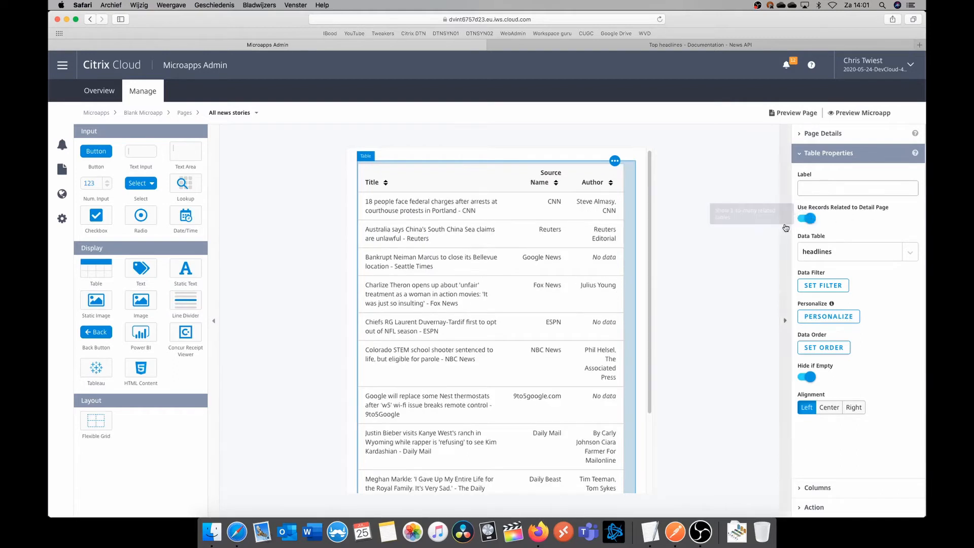
click(809, 512)
click(834, 229)
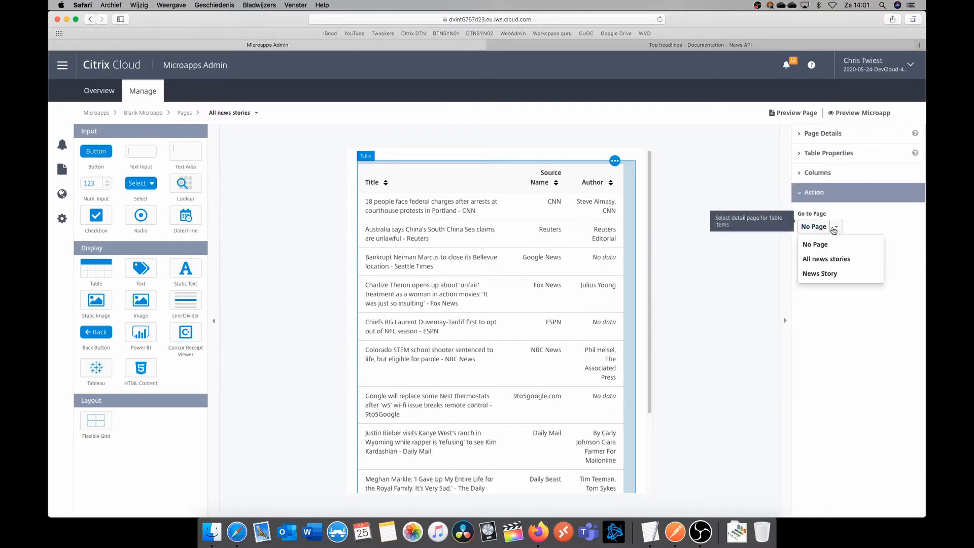
click(834, 274)
click(820, 134)
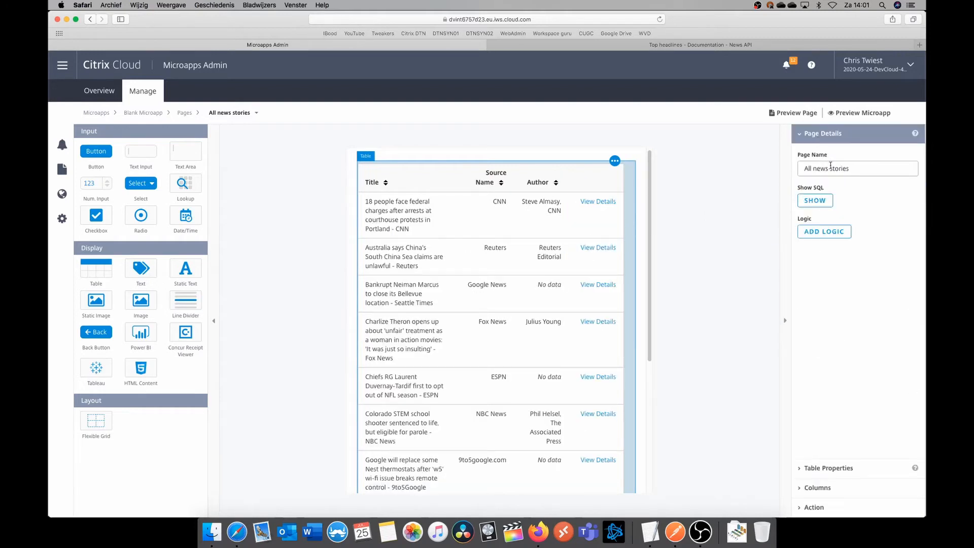
click(838, 469)
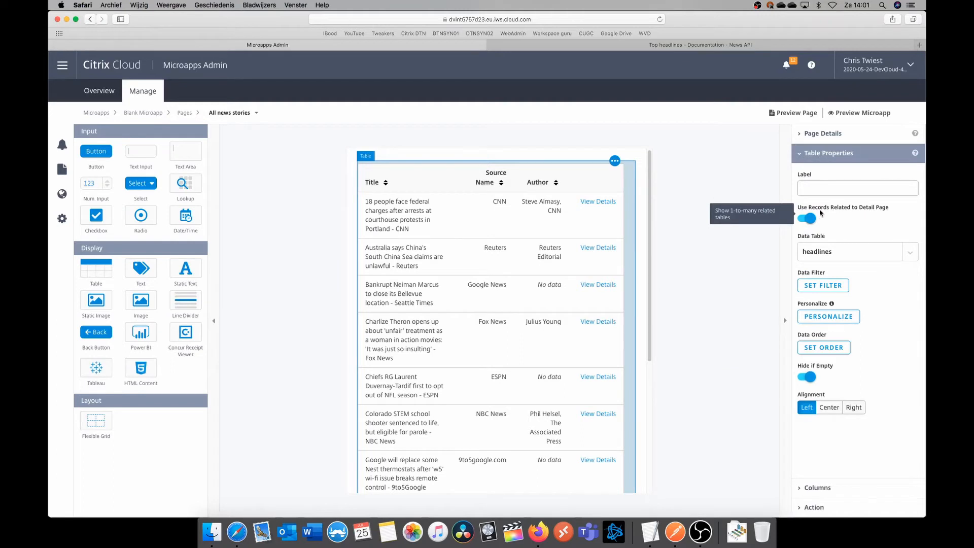
click(829, 507)
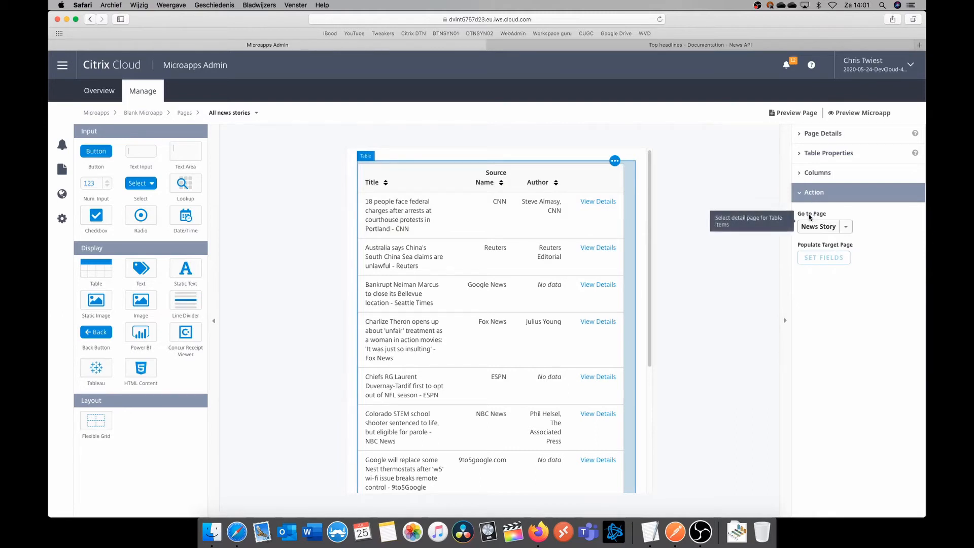
click(793, 113)
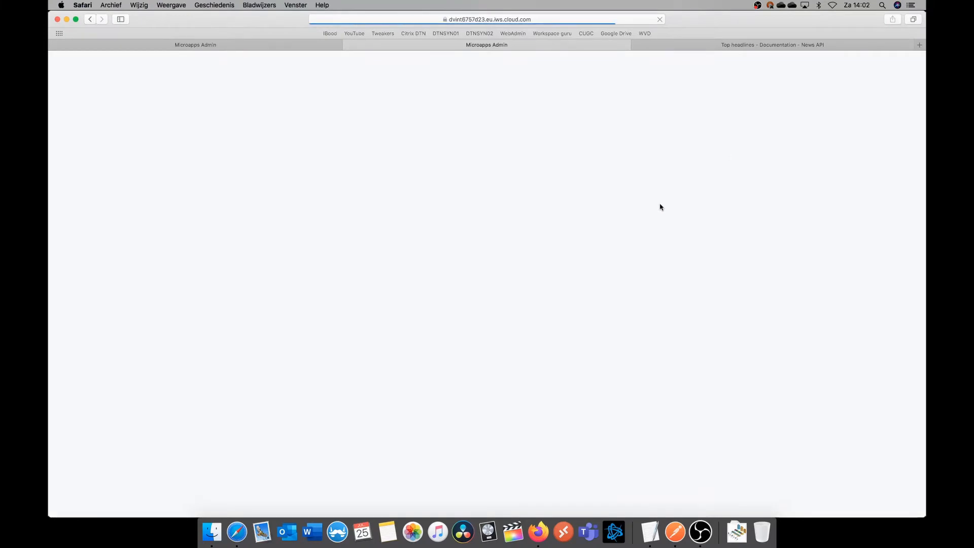
View the first-row CNN story's details in the preview, then close the preview tab.
scroll(729, 279, down, 2)
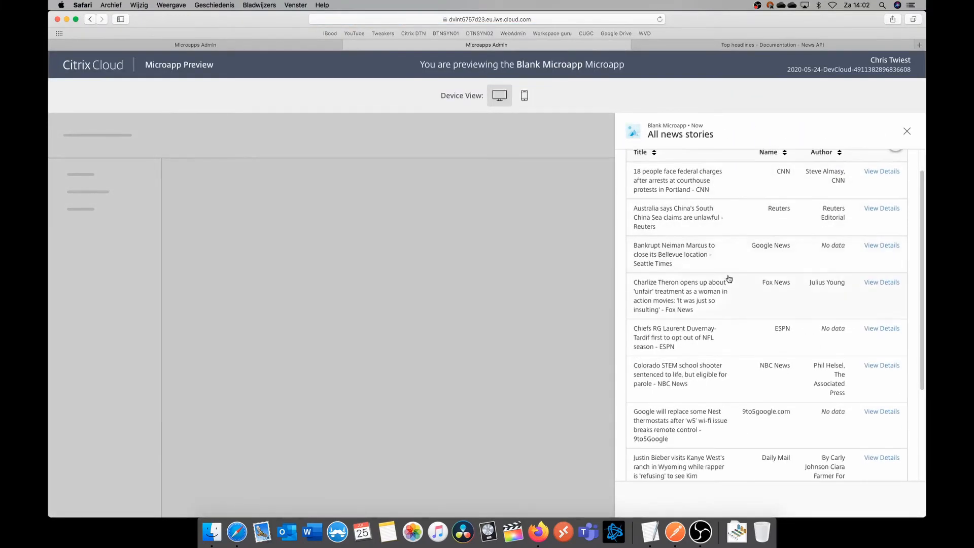
scroll(723, 394, down, 5)
scroll(723, 394, up, 6)
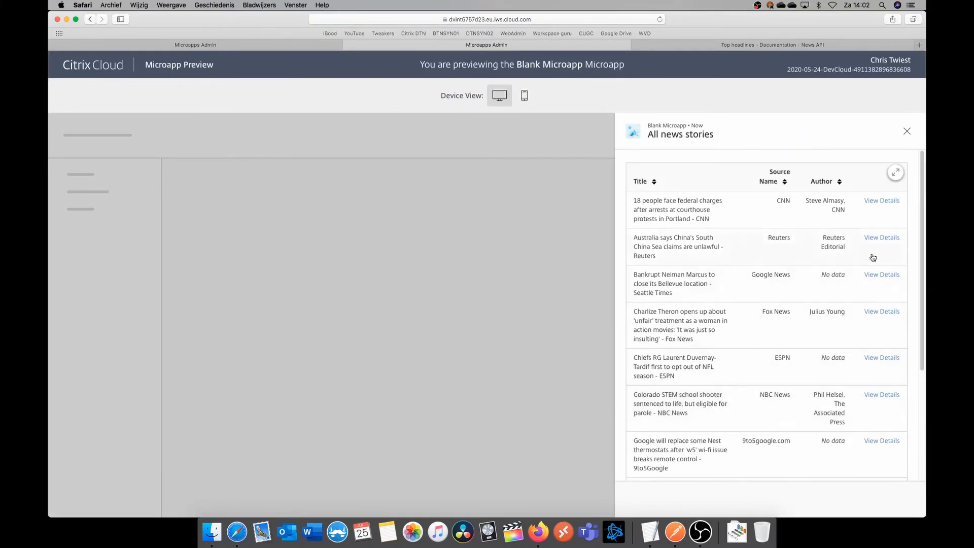
click(885, 201)
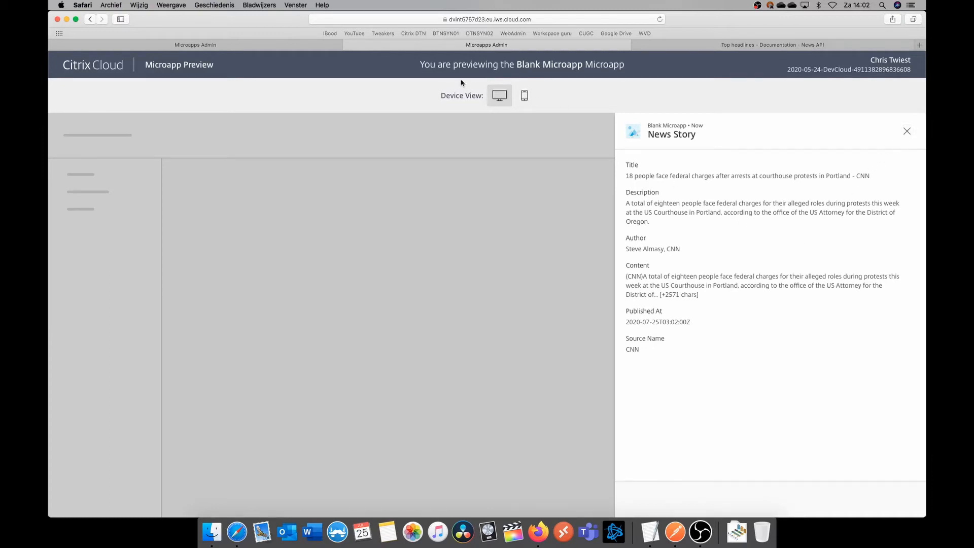
click(348, 46)
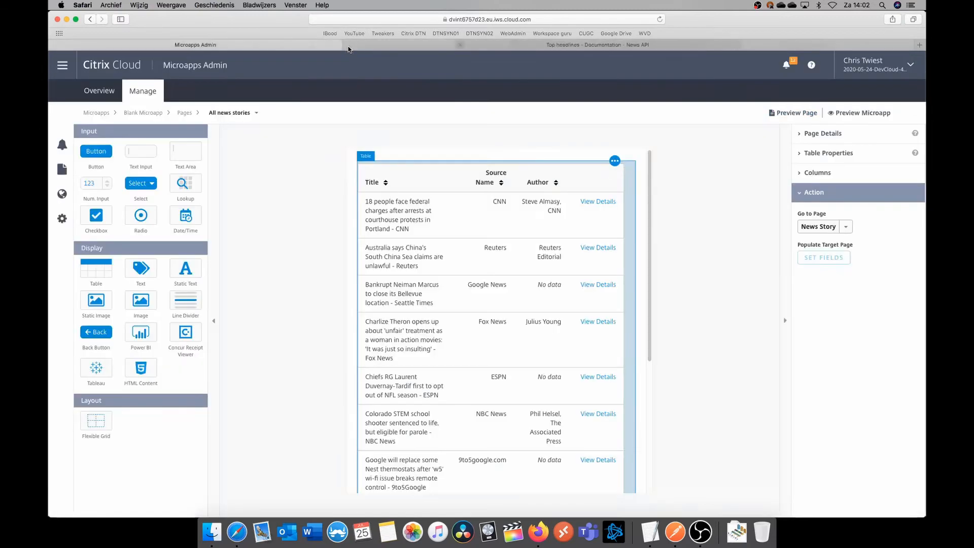
Place a text input labelled 'Search:' above the news table, then open the table's data filter.
click(639, 203)
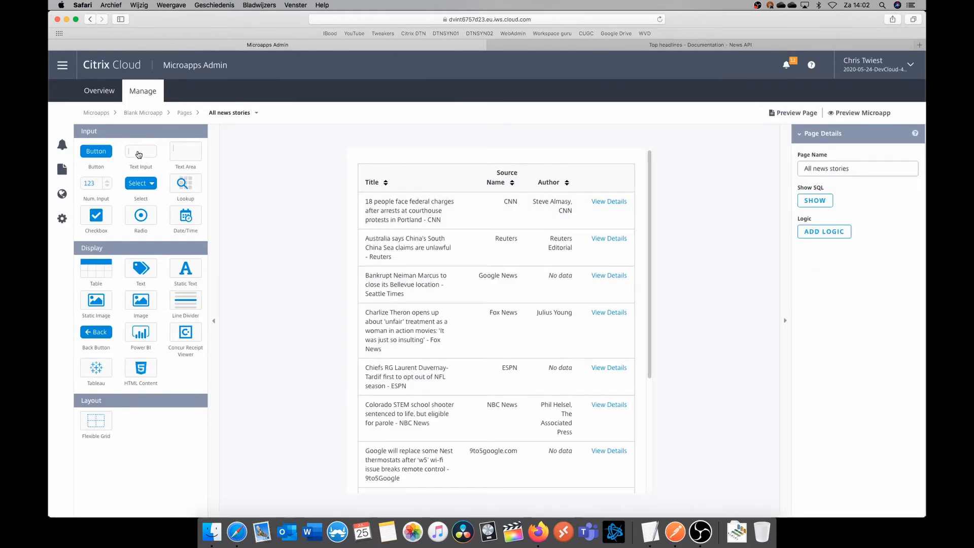
drag(140, 154, 437, 171)
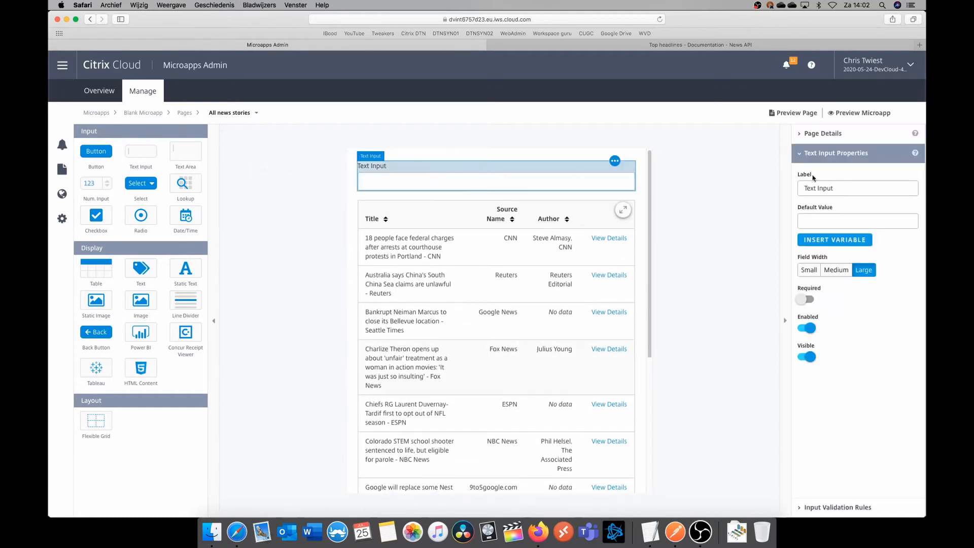
drag(848, 188, 784, 187)
text(Search:)
click(720, 218)
click(465, 216)
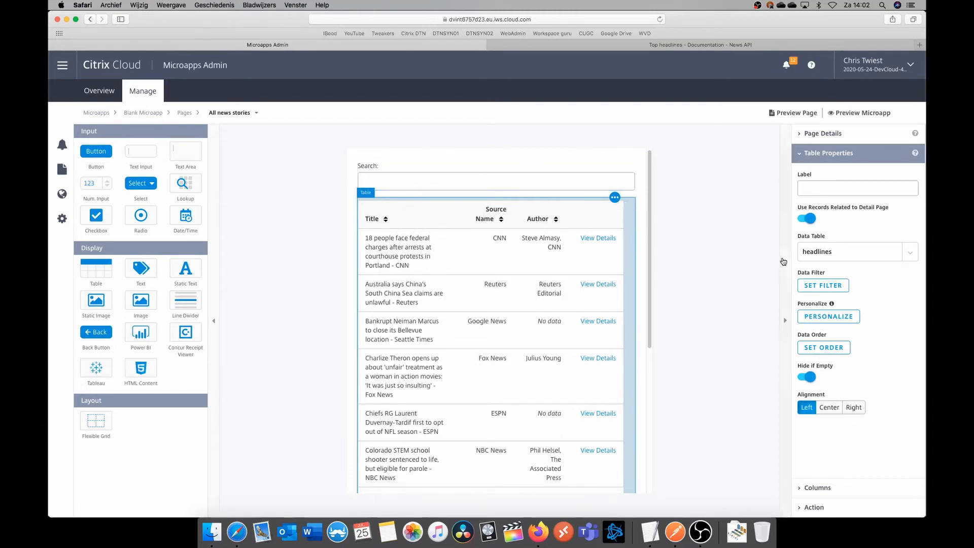
click(821, 285)
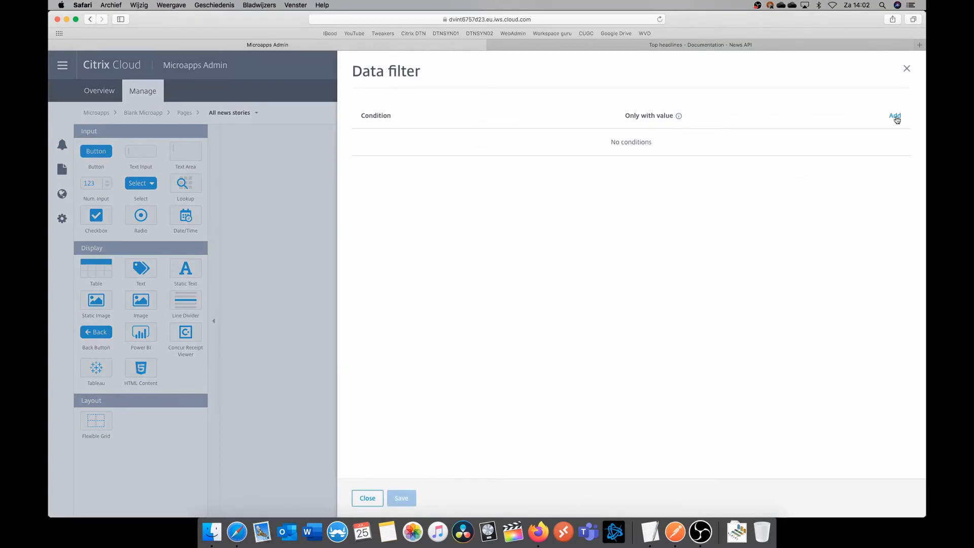
Add a headlines filter where title contains the Search: text input's value, and save it.
click(895, 116)
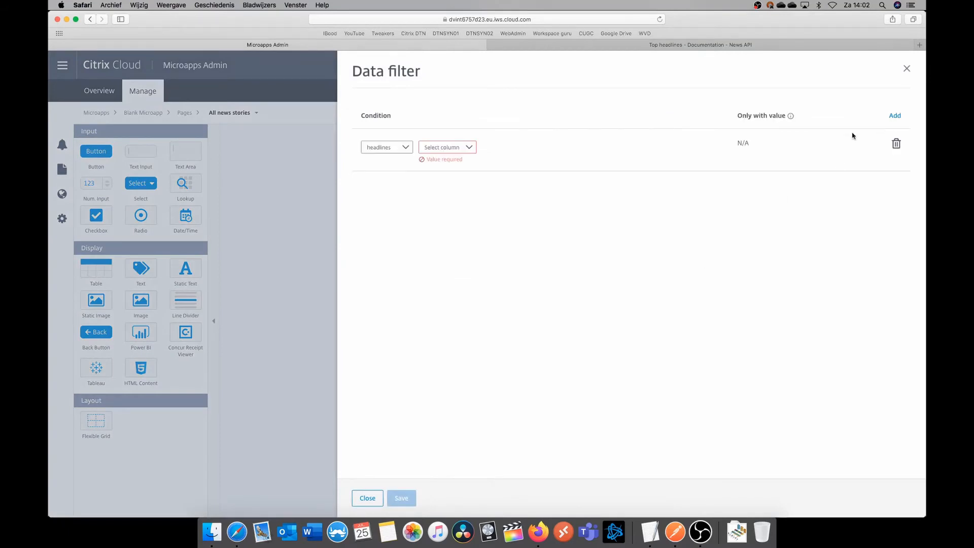
click(406, 148)
click(405, 149)
click(473, 149)
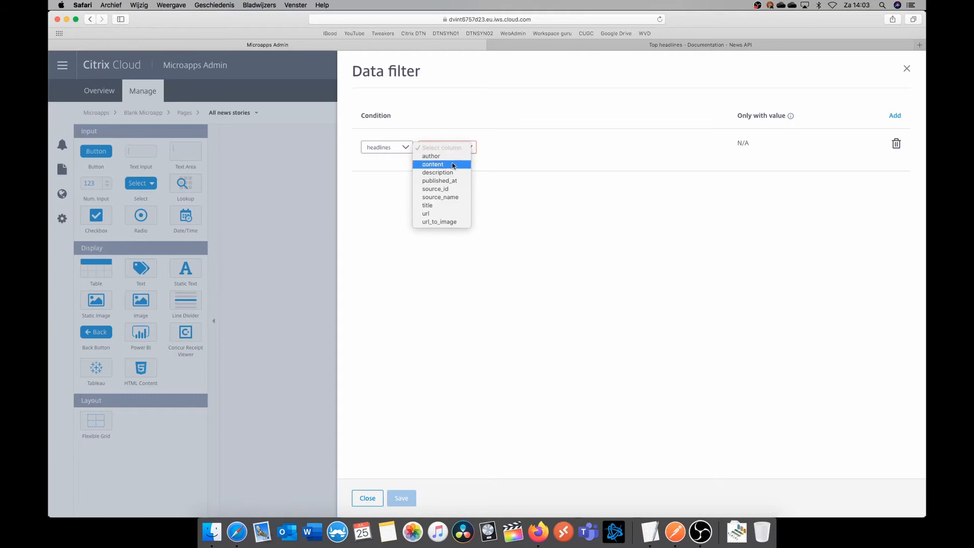
click(428, 206)
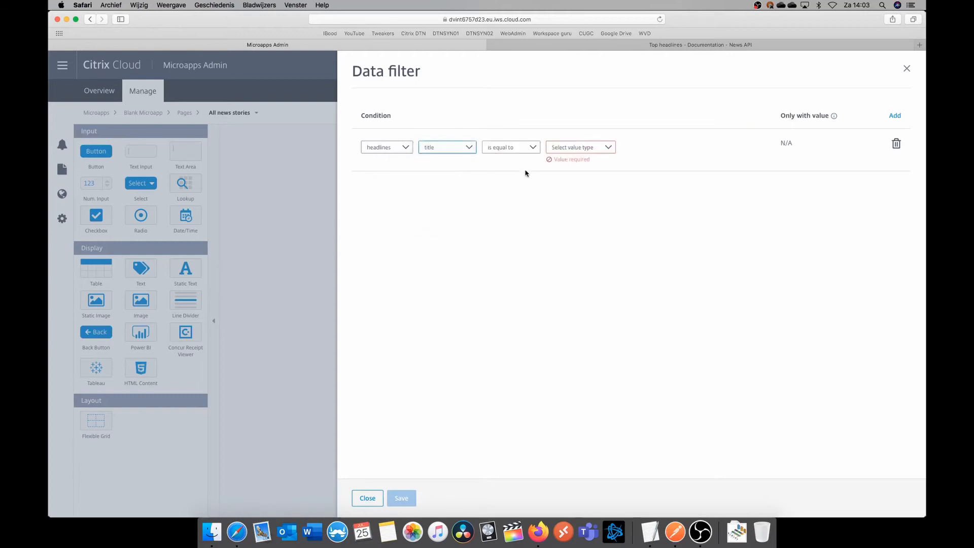
click(531, 148)
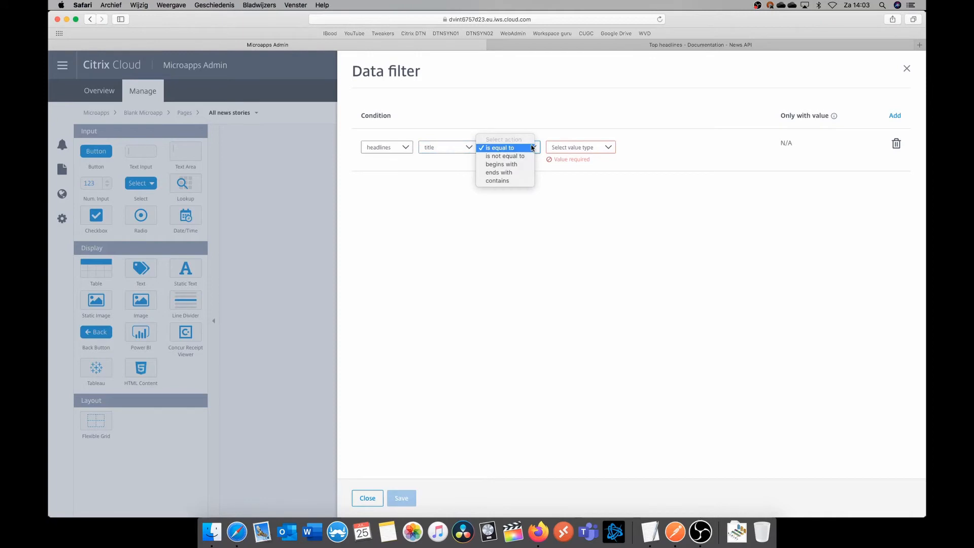
click(515, 181)
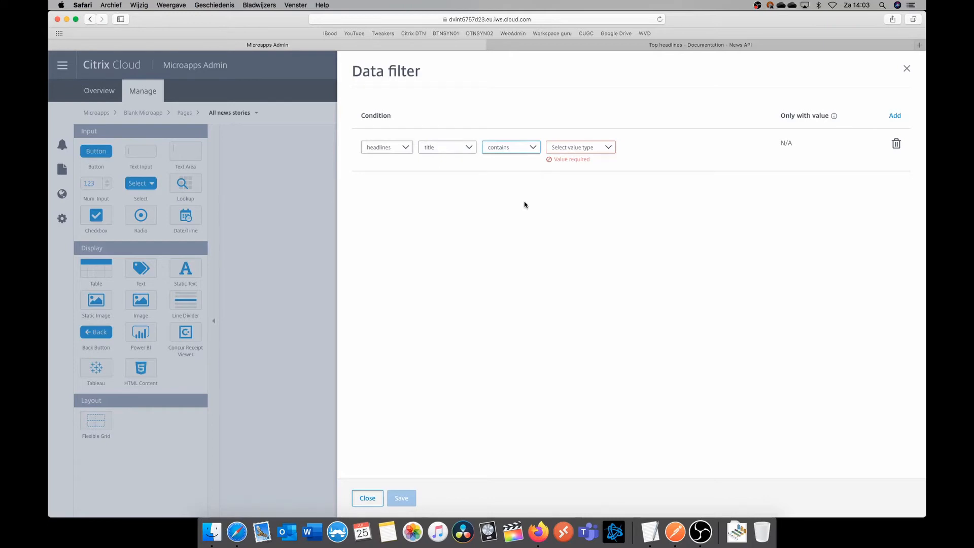
click(609, 149)
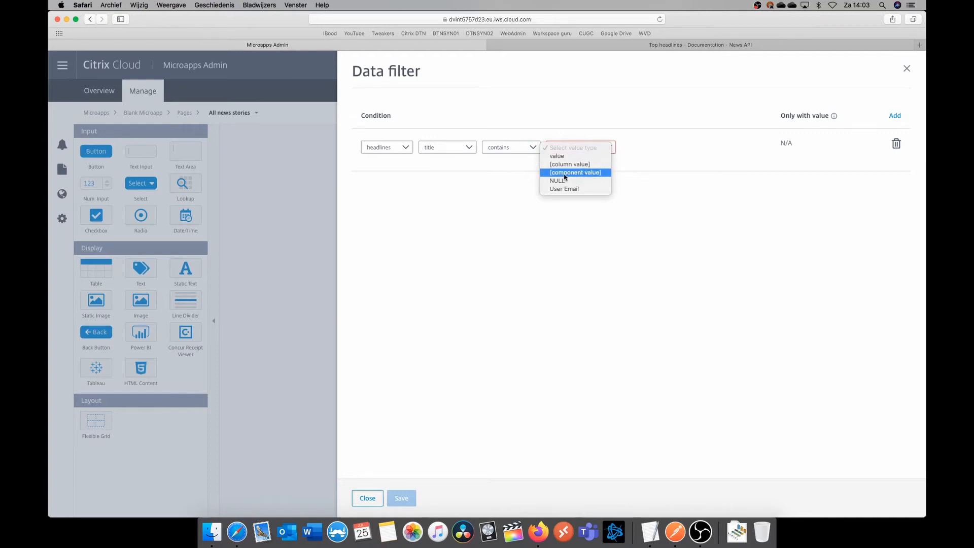
click(592, 175)
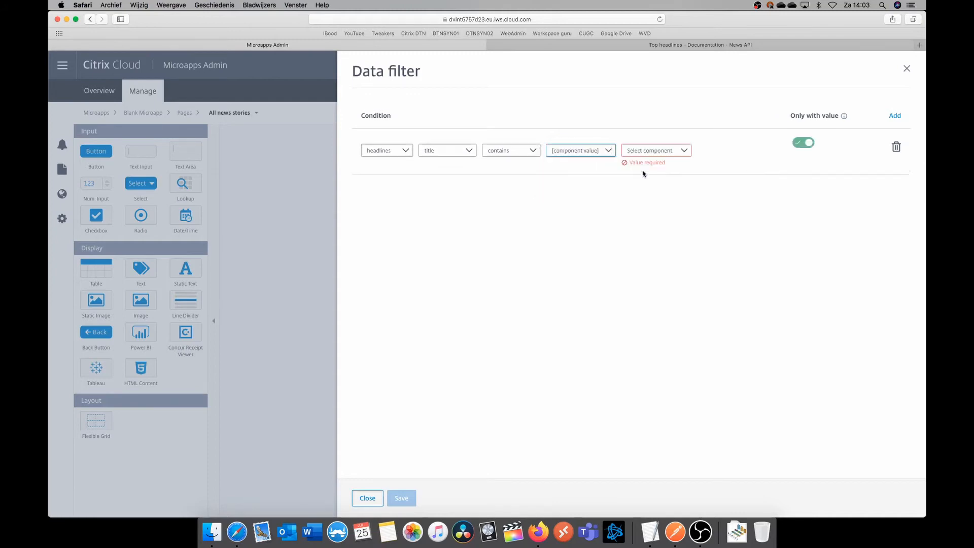
click(687, 151)
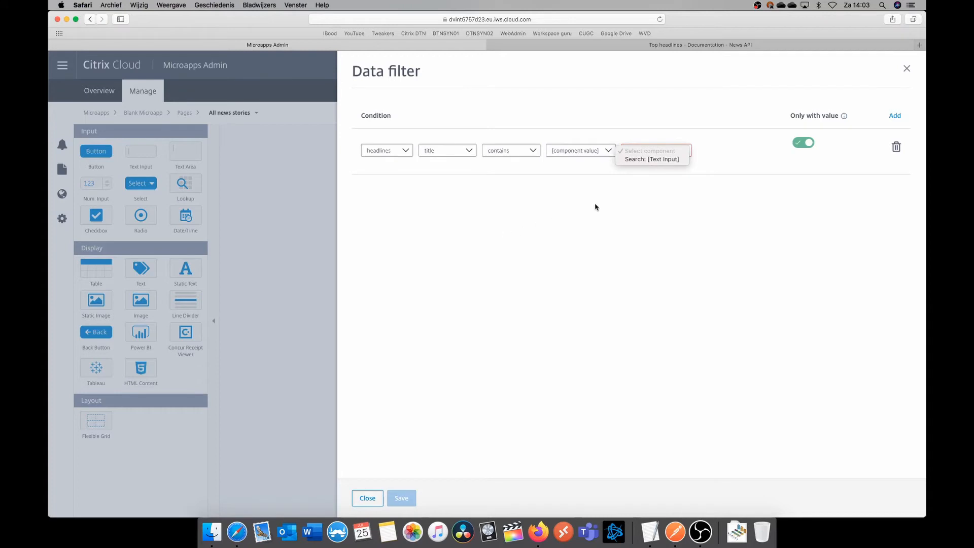
click(648, 159)
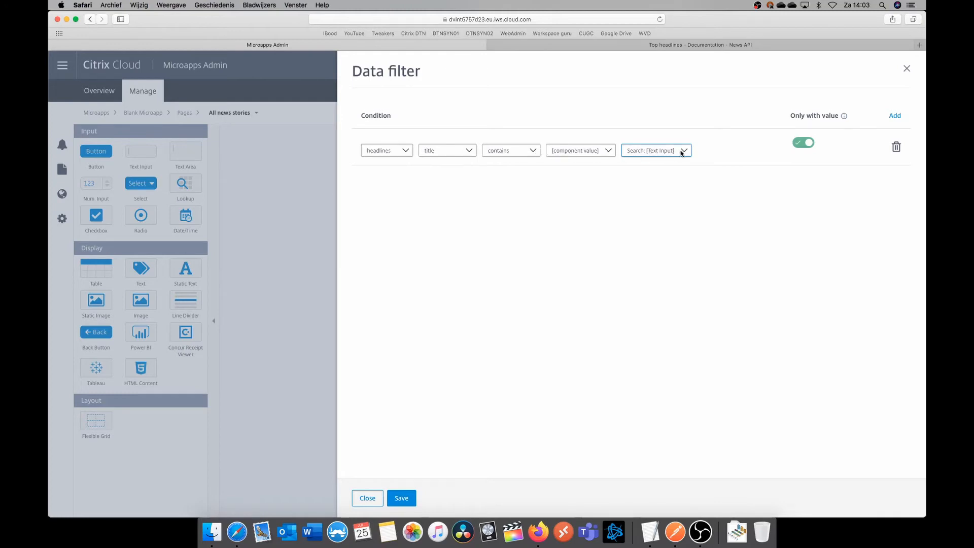
click(402, 498)
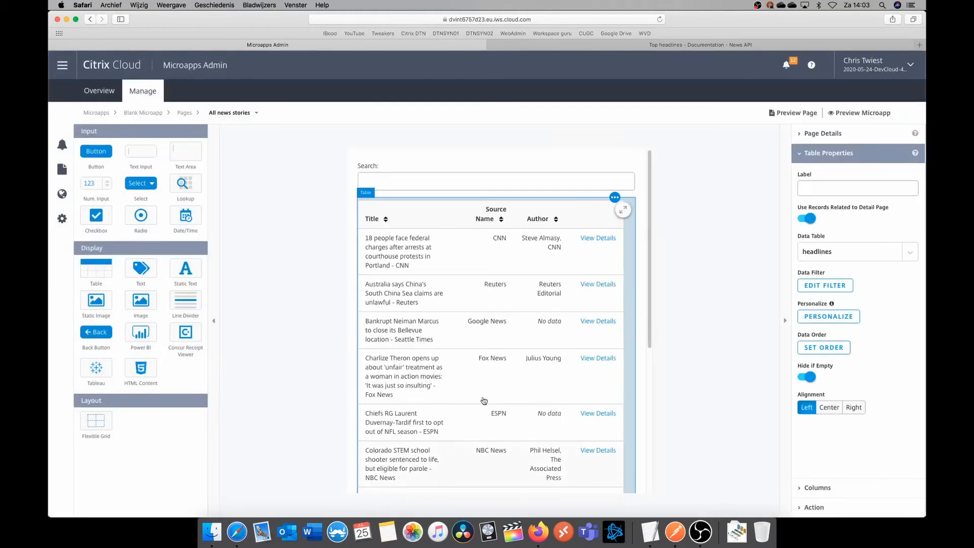
Preview the page, search 'corona', view the single coronavirus story's details, then close the preview.
click(806, 114)
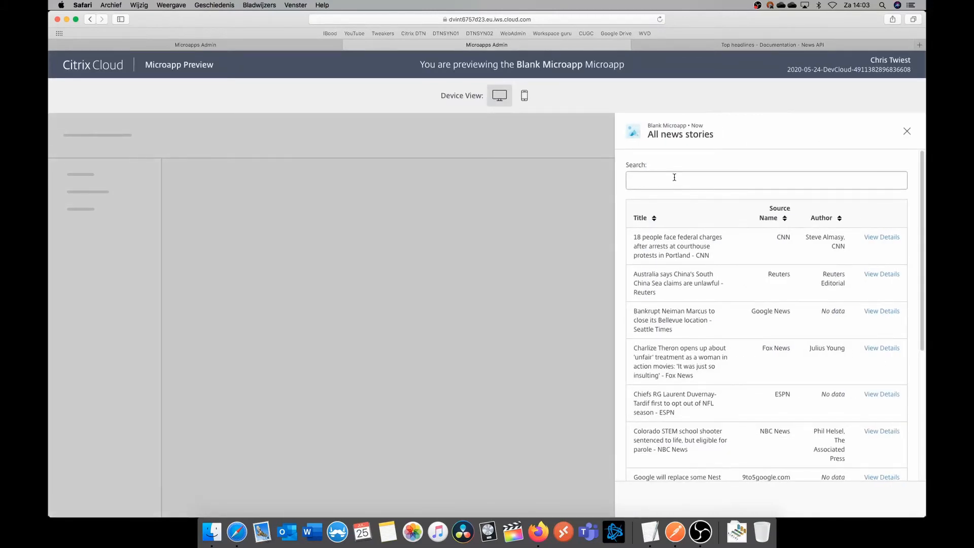
click(672, 175)
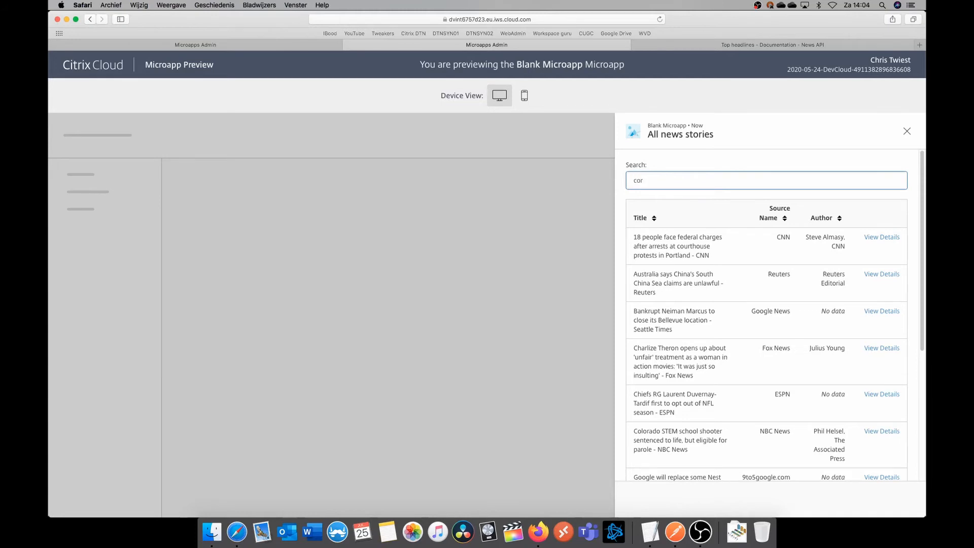
text(corona)
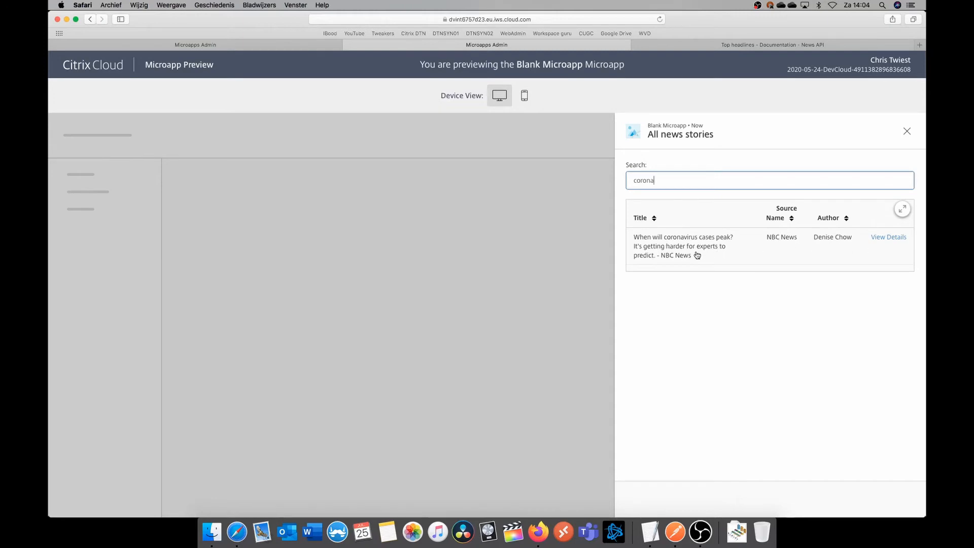
click(896, 242)
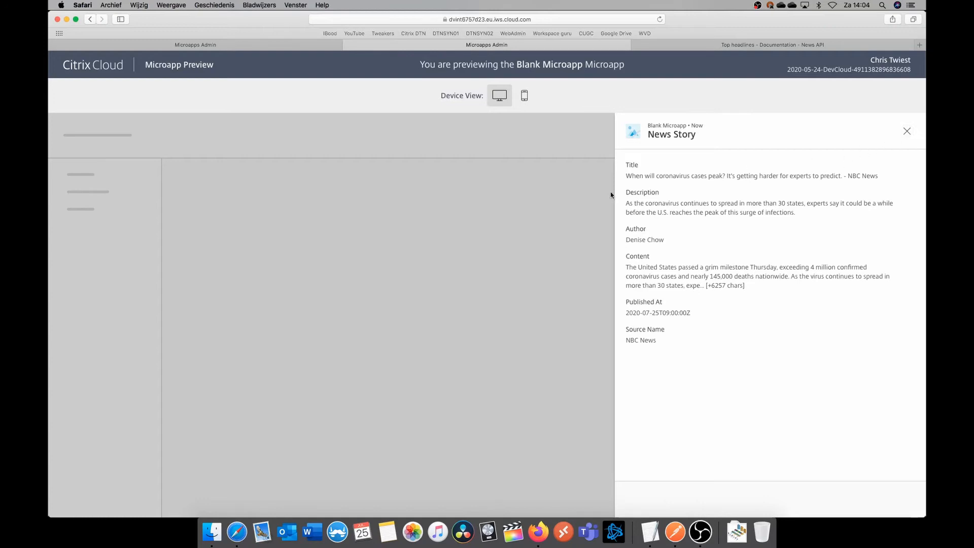
click(349, 45)
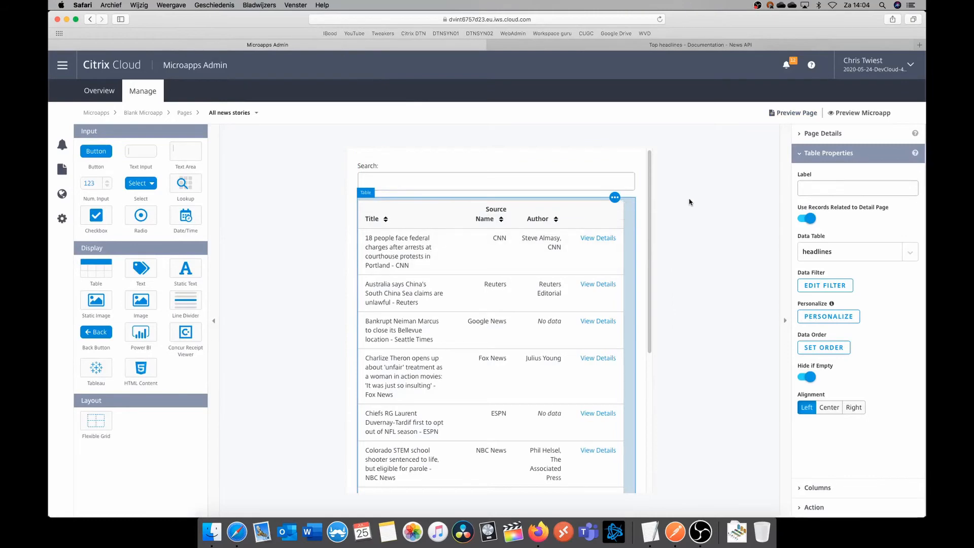
Go back to the Blank Microapp's Pages list via the Pages breadcrumb.
scroll(576, 320, down, 5)
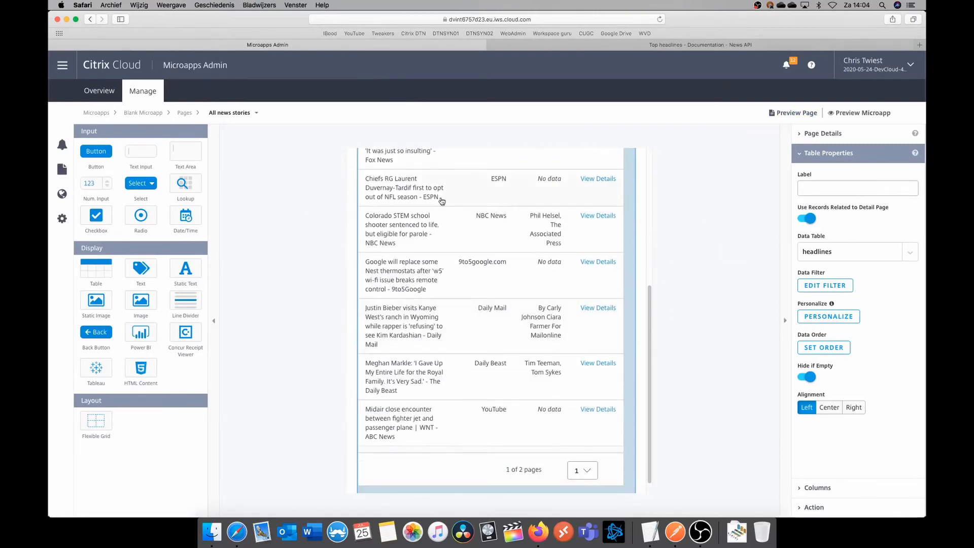
scroll(442, 203, up, 5)
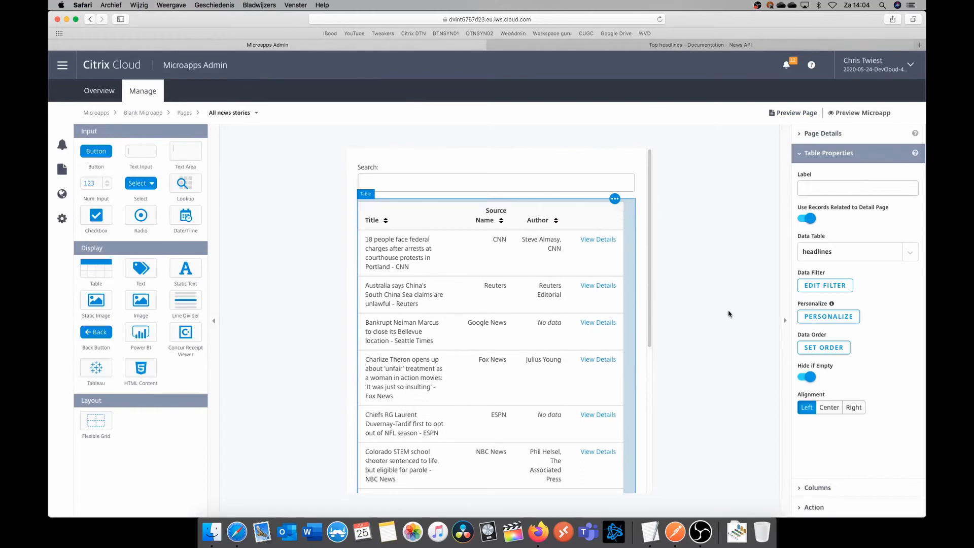
click(186, 114)
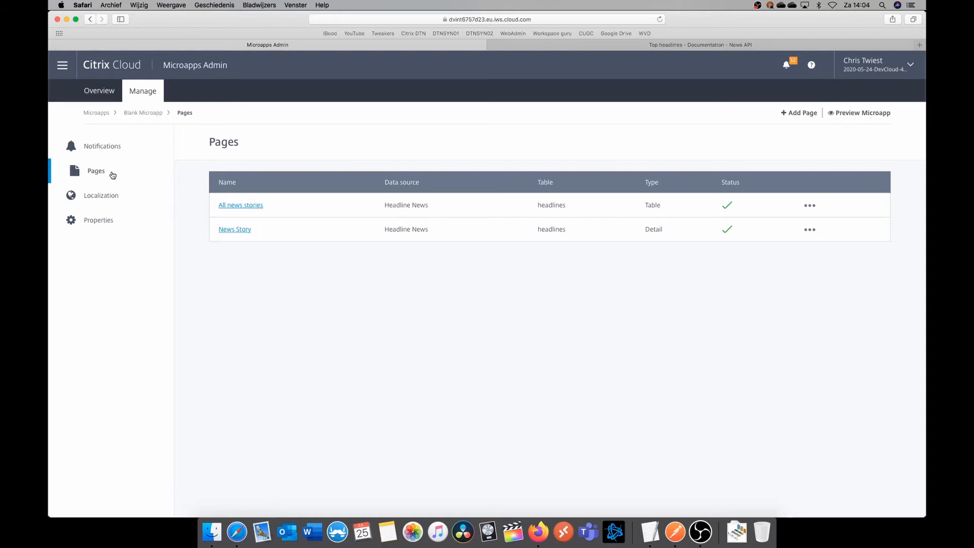
Rename the app to 'Top Headlines' and describe it as 'This will show you the top news headlines'.
click(107, 225)
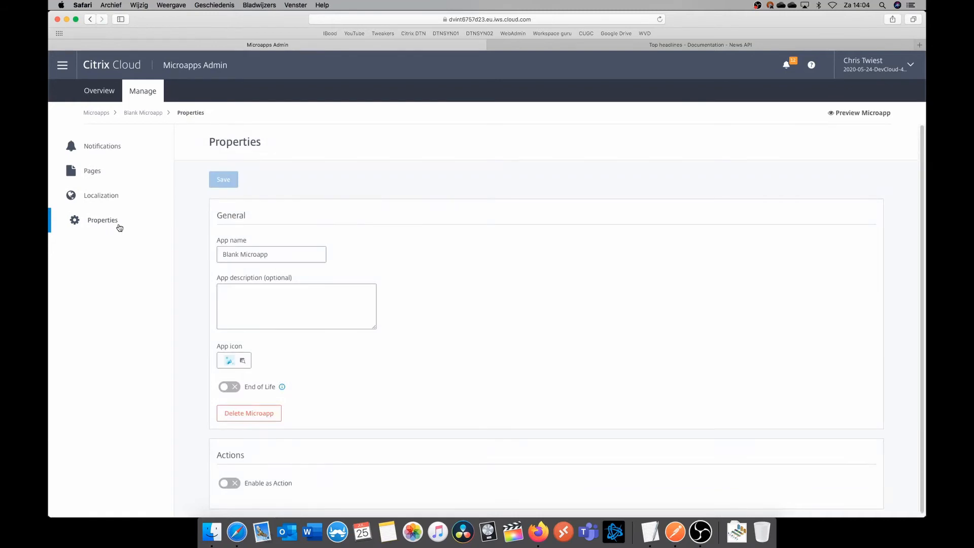
scroll(311, 177, down, 1)
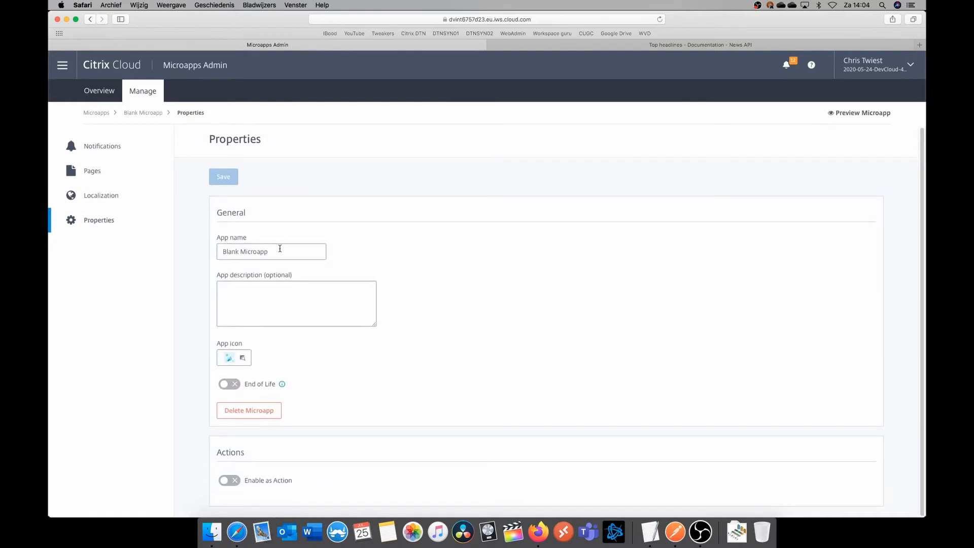
drag(282, 251, 216, 251)
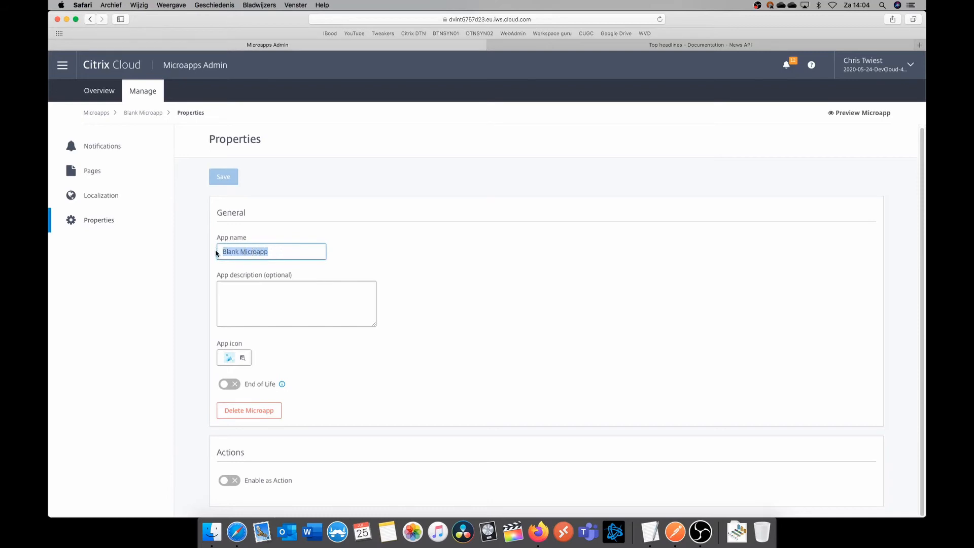
text(Top)
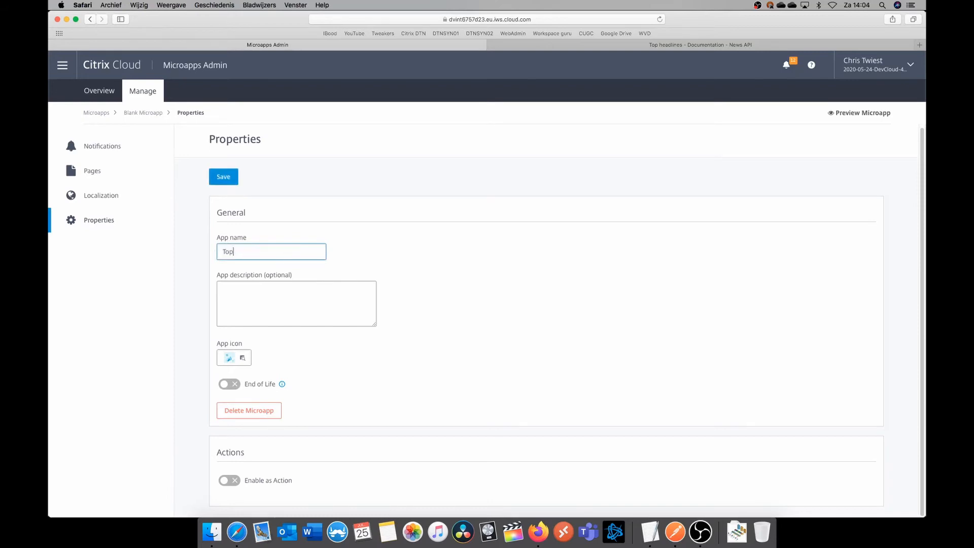
text( Headlines)
click(303, 315)
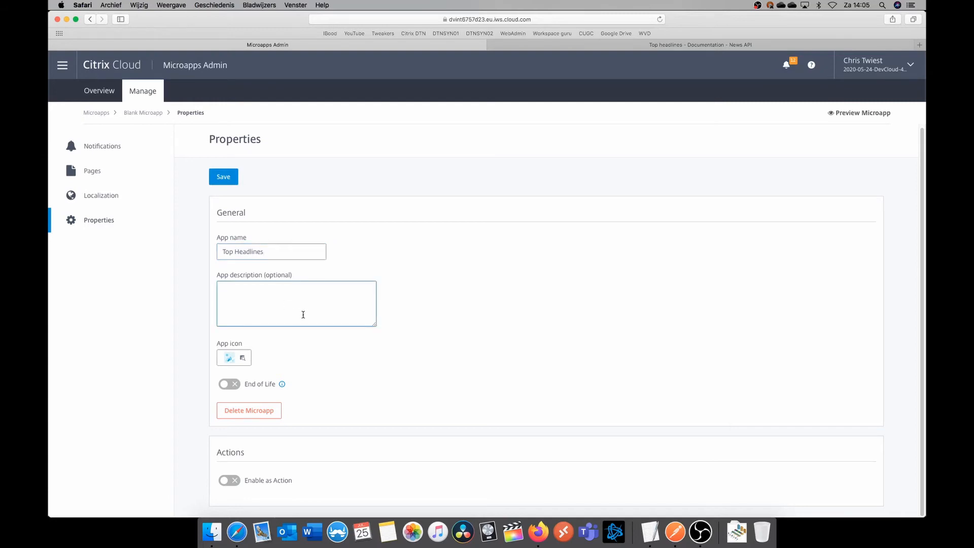
text(This will show you the top news headlines)
Pick the orange bell icon from the Icon Library for Top Headlines.
click(235, 362)
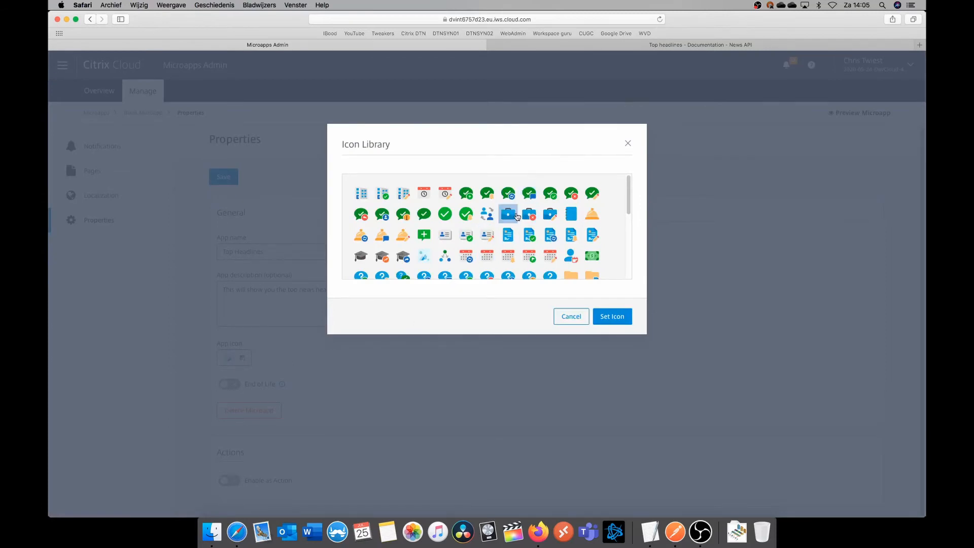
scroll(517, 216, down, 5)
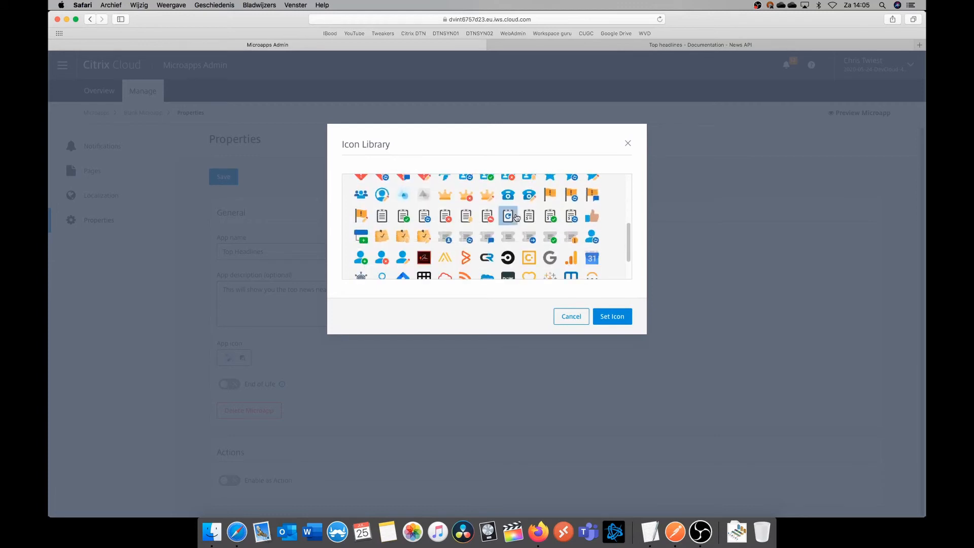
scroll(516, 217, down, 1)
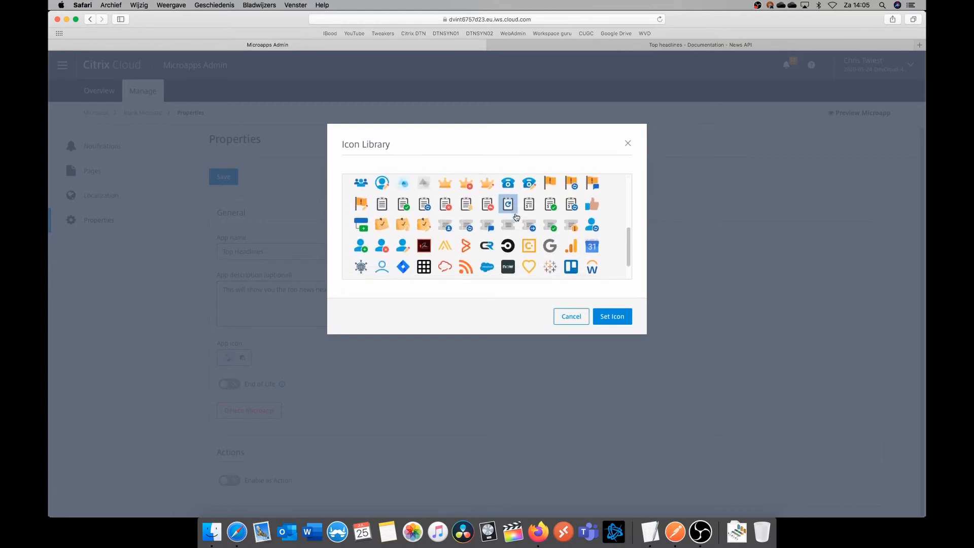
scroll(517, 217, down, 1)
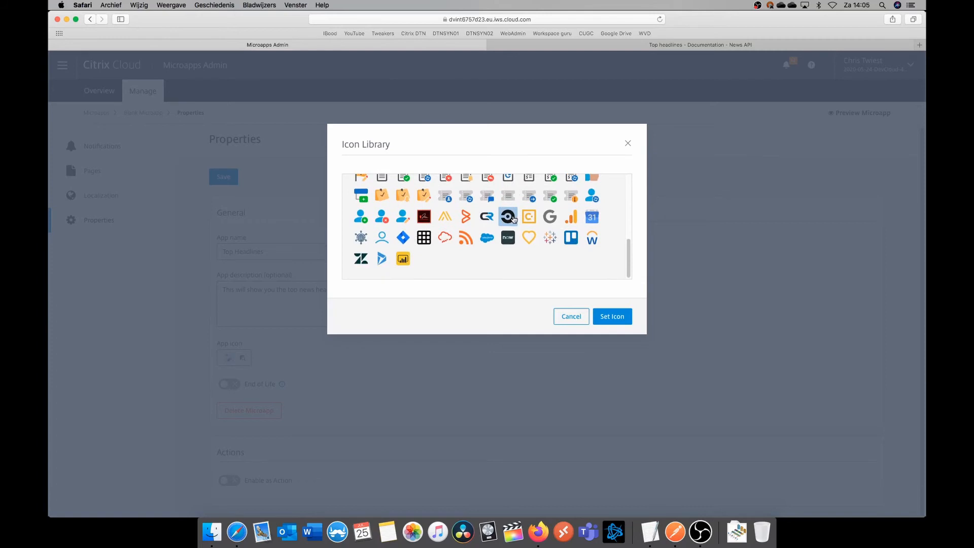
scroll(514, 219, up, 10)
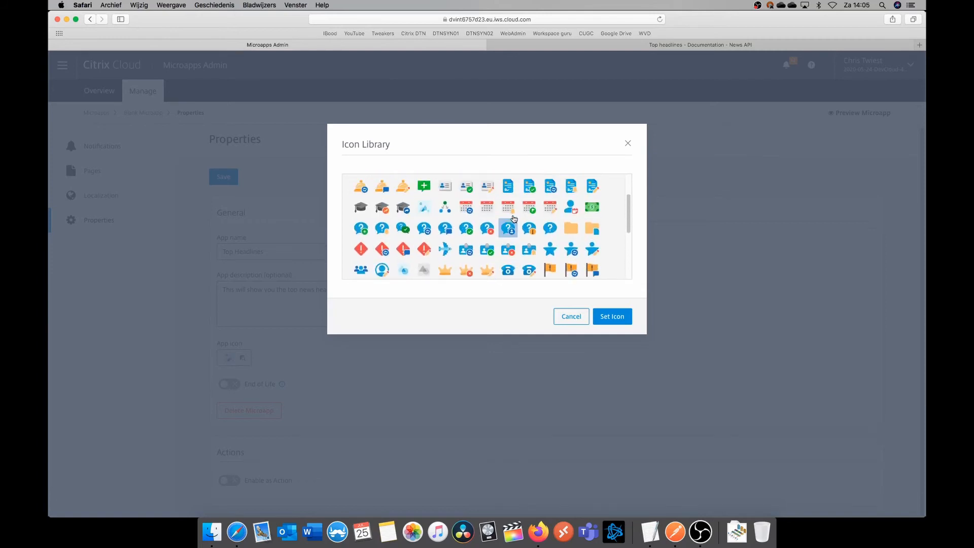
scroll(514, 219, up, 2)
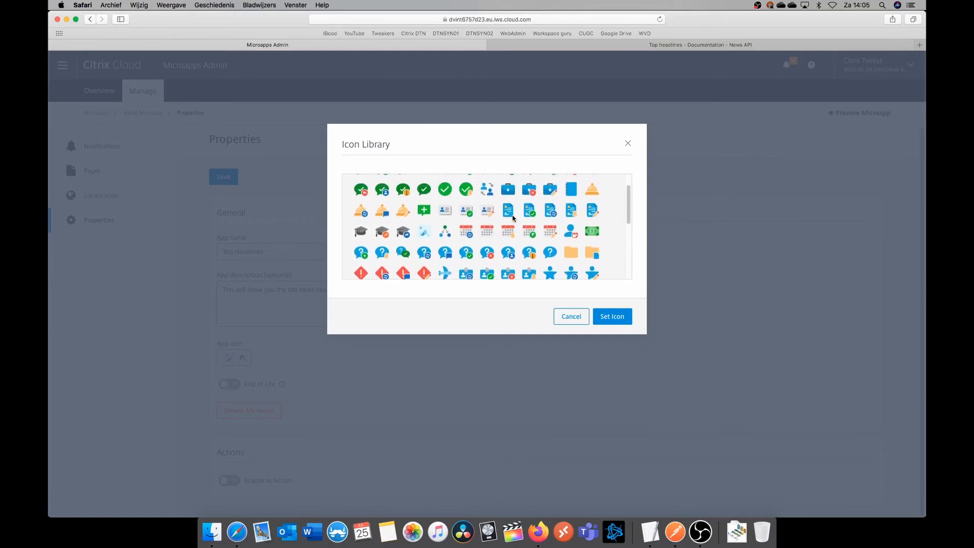
scroll(514, 218, up, 1)
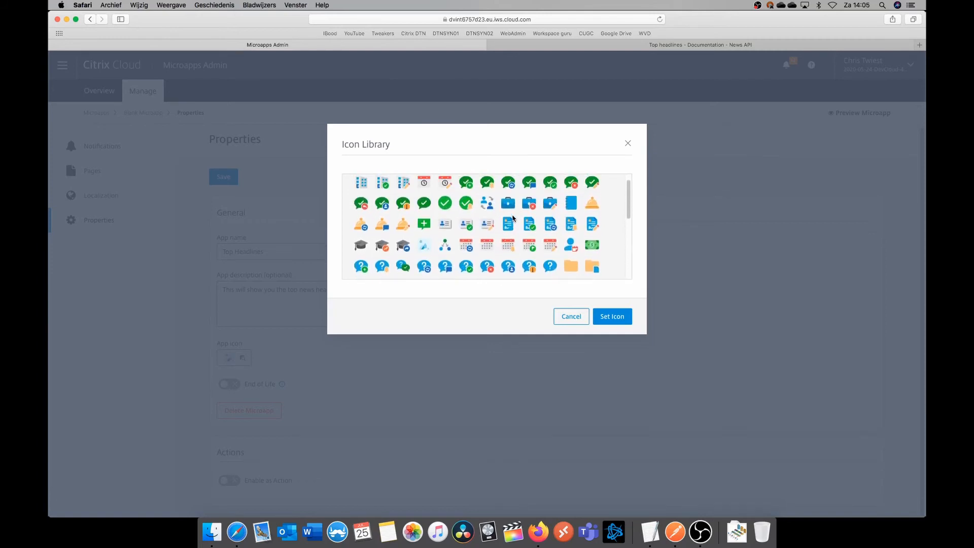
click(593, 204)
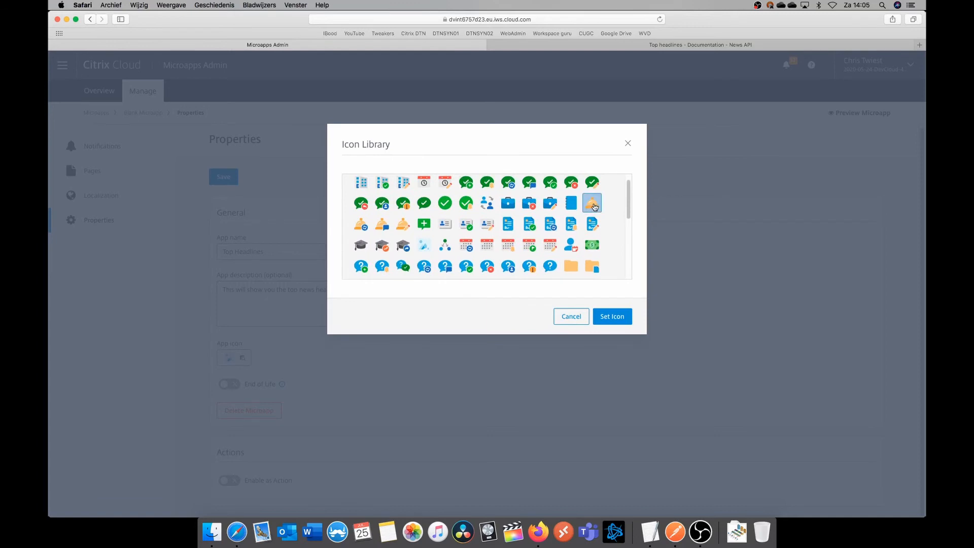
Apply the bell icon, enable the app as an action with All news stories as action page, and save.
click(613, 316)
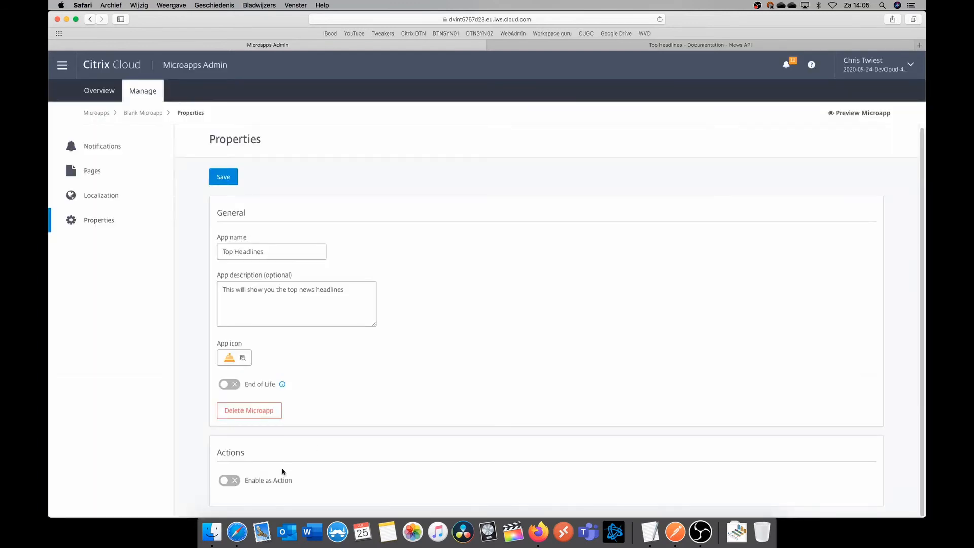
click(233, 482)
scroll(435, 448, down, 2)
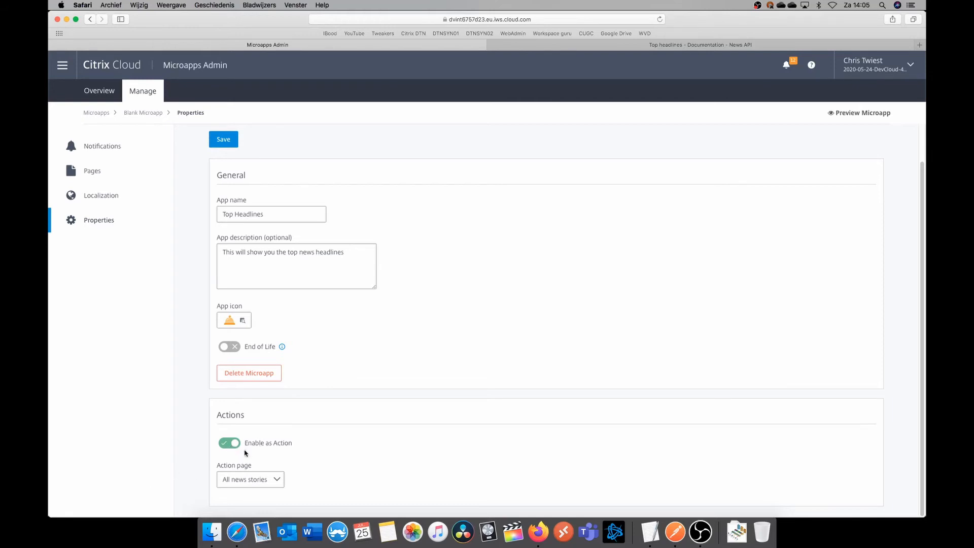
click(240, 480)
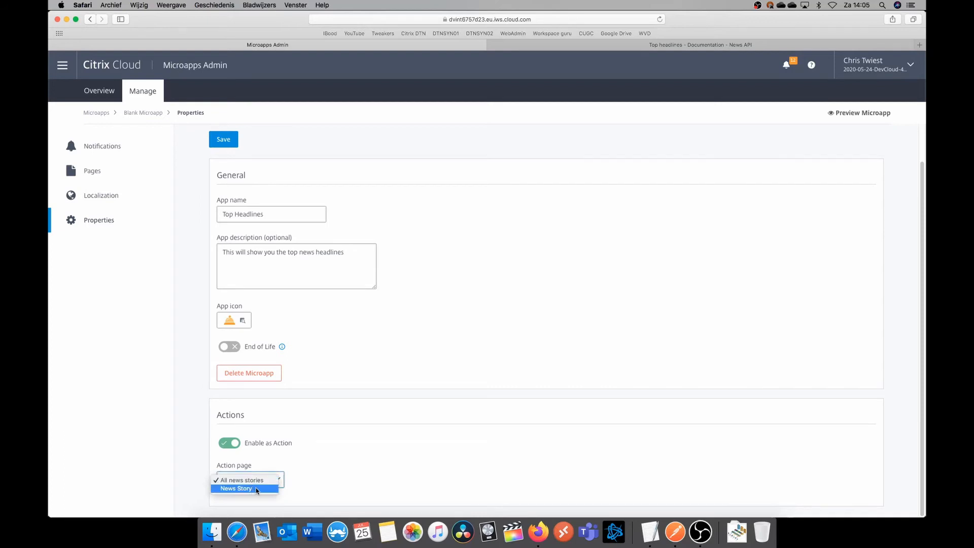
click(254, 489)
click(258, 480)
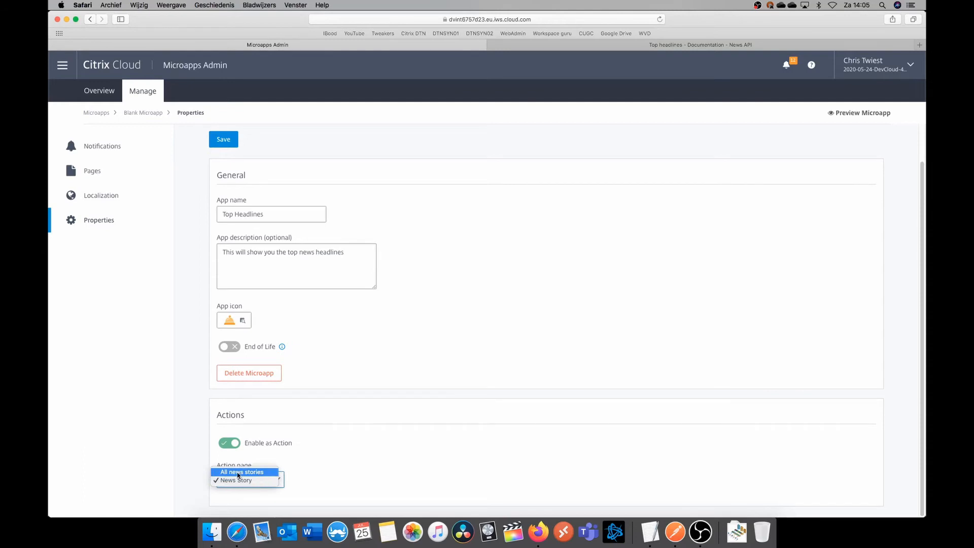
click(259, 472)
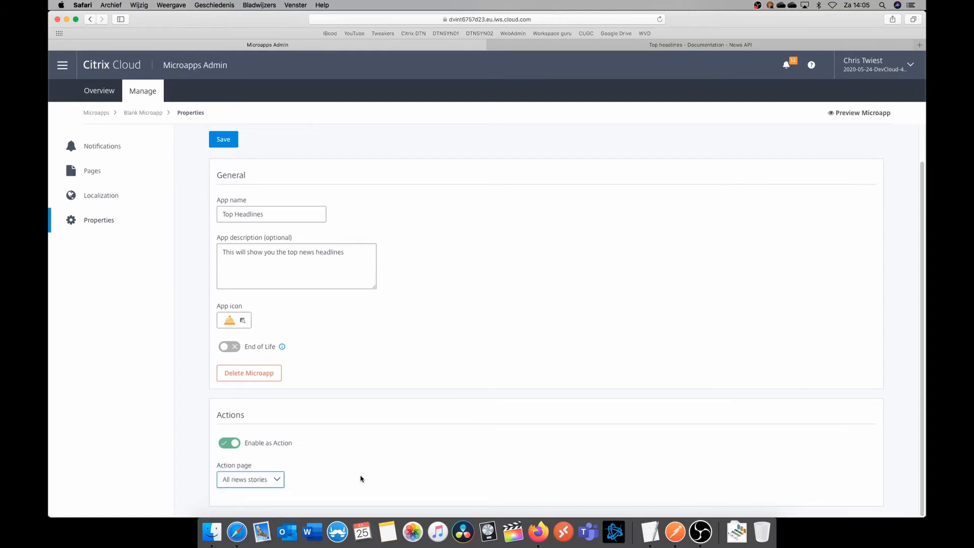
click(212, 140)
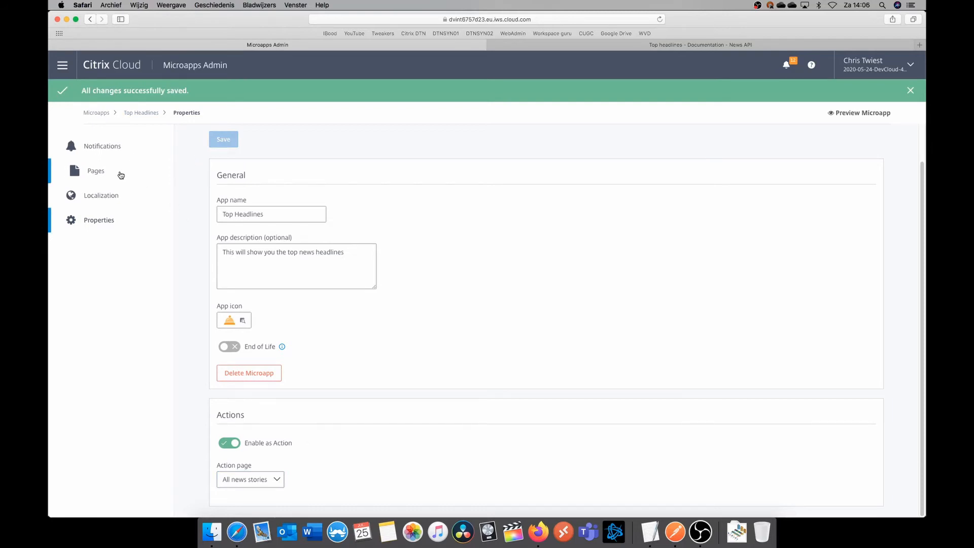
click(124, 147)
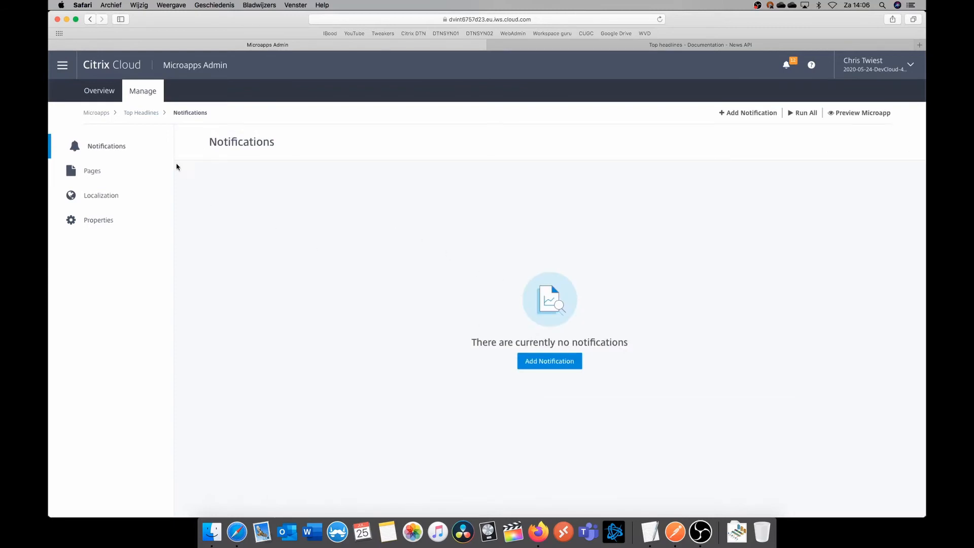
Add a 'New Headline' notification that fires on new records in the Headlines data table.
click(560, 363)
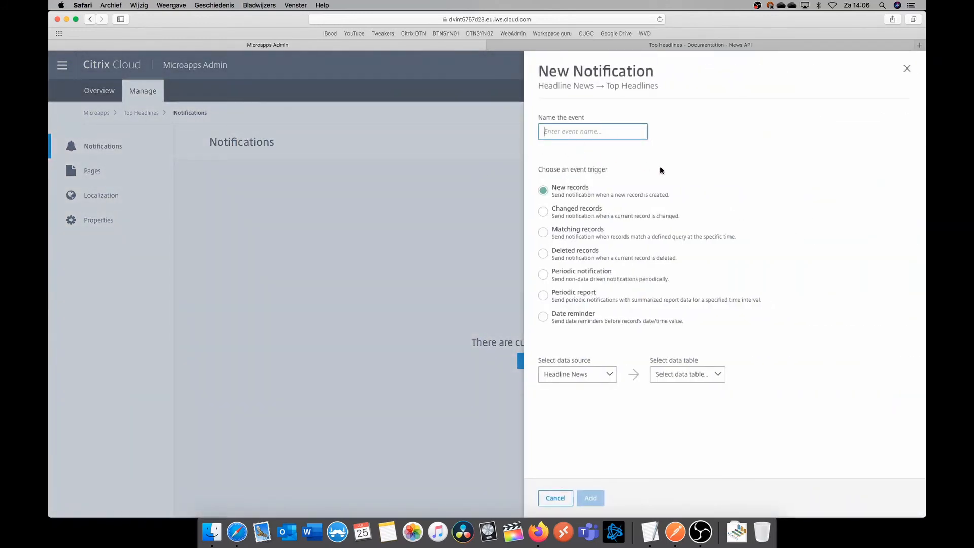
text(New News)
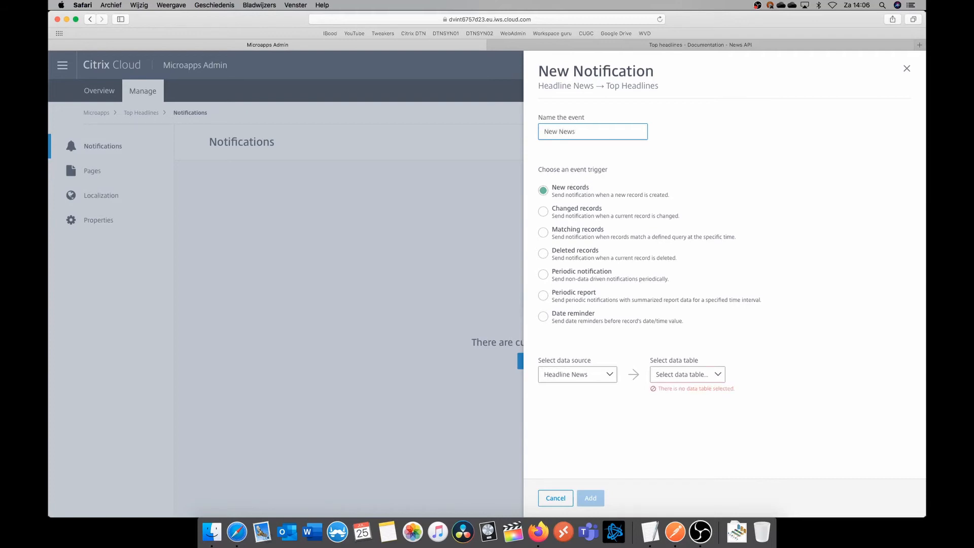
key(shift+Left)
key(shift+Left)
key(shift+Left)
key(shift+Left)
text(Headline)
click(720, 378)
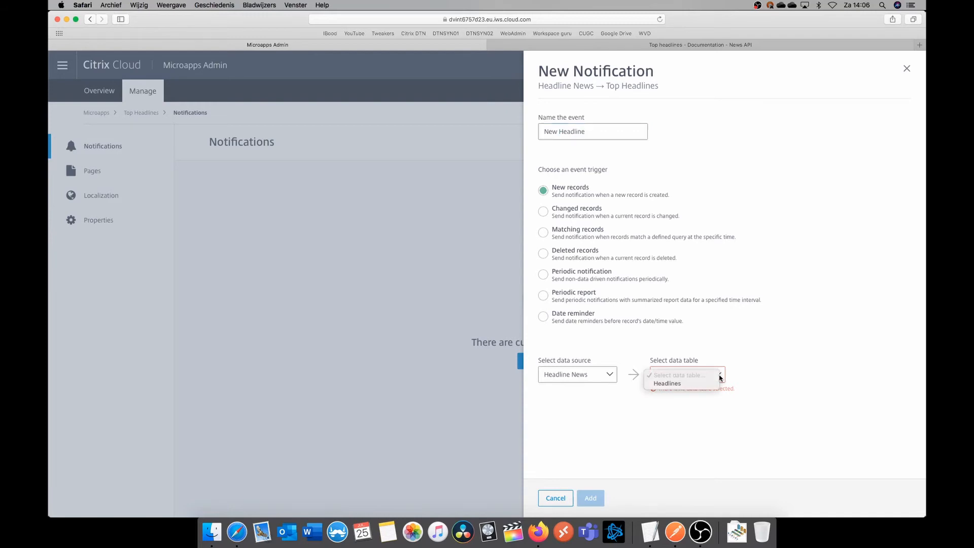
click(683, 384)
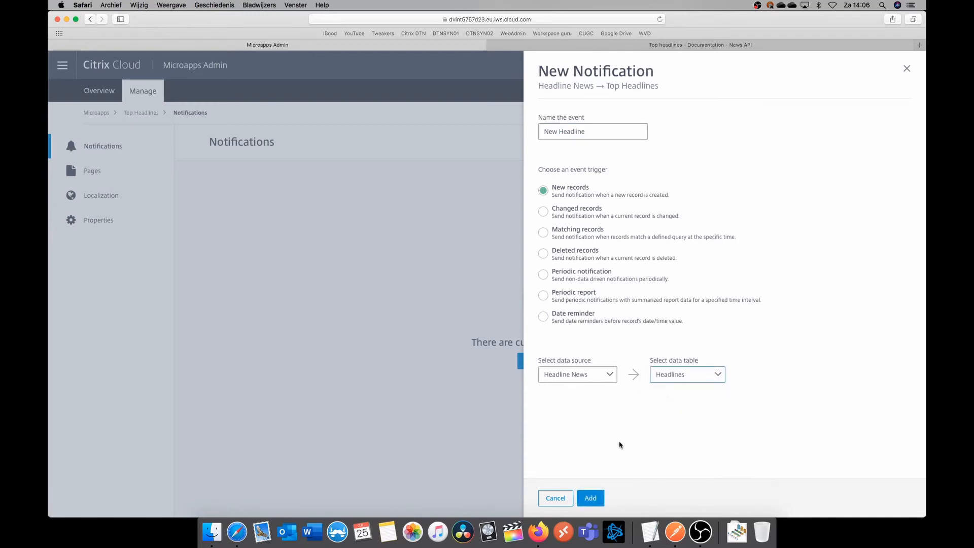
click(596, 500)
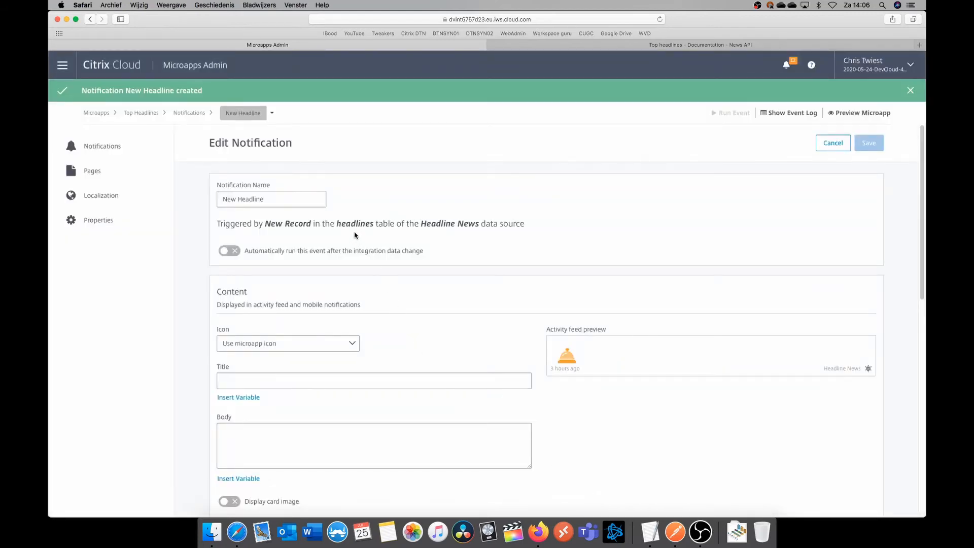
Switch the New Headline notification icon to a custom bell picked from the Icon Library.
scroll(361, 238, down, 1)
scroll(355, 255, down, 3)
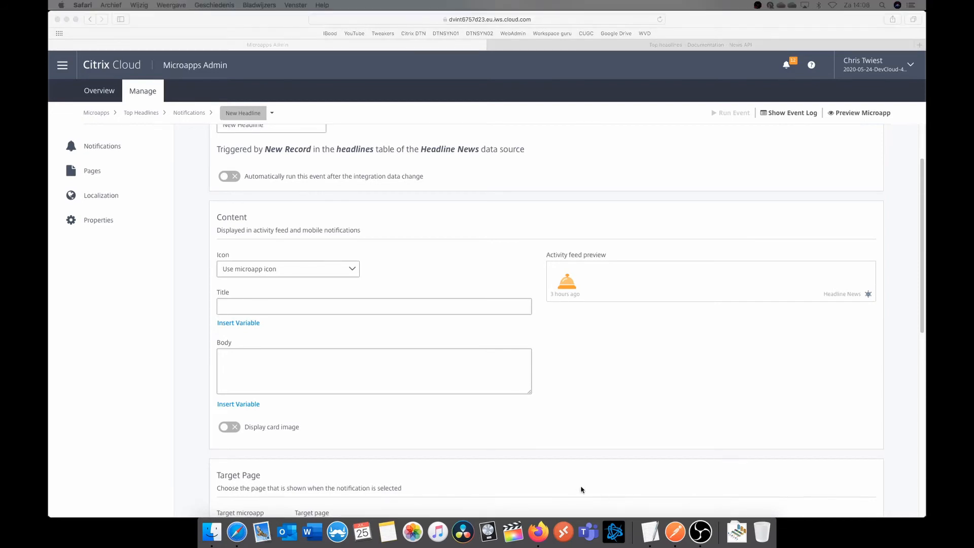
click(621, 388)
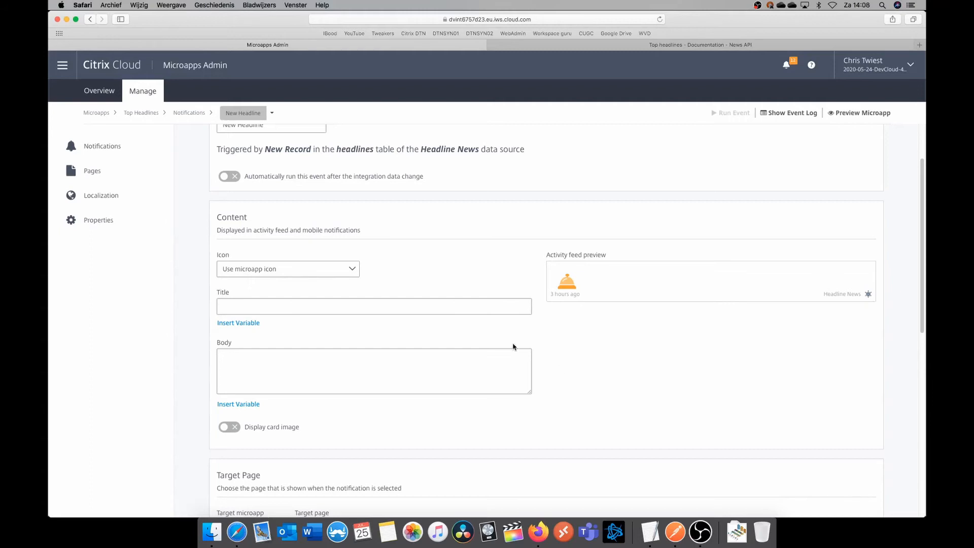
click(351, 270)
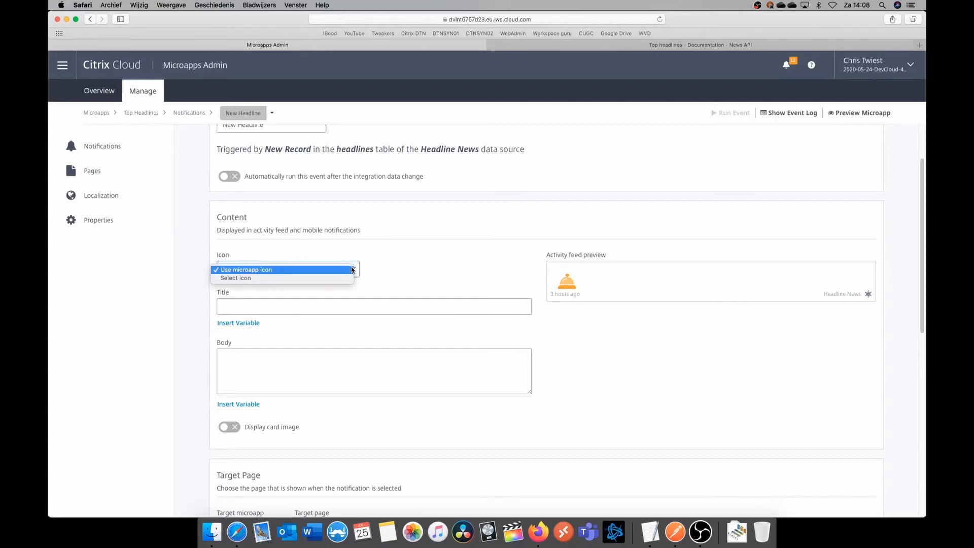
click(322, 278)
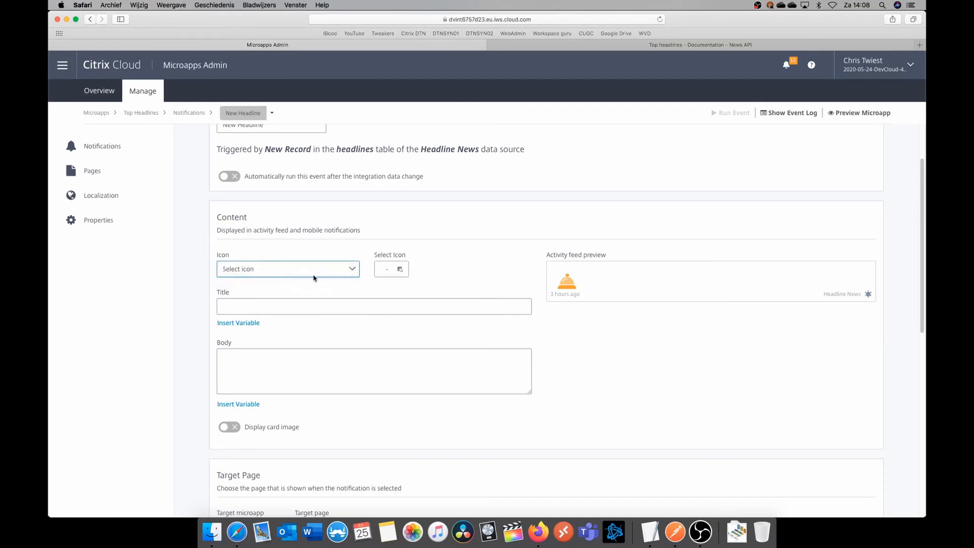
click(401, 270)
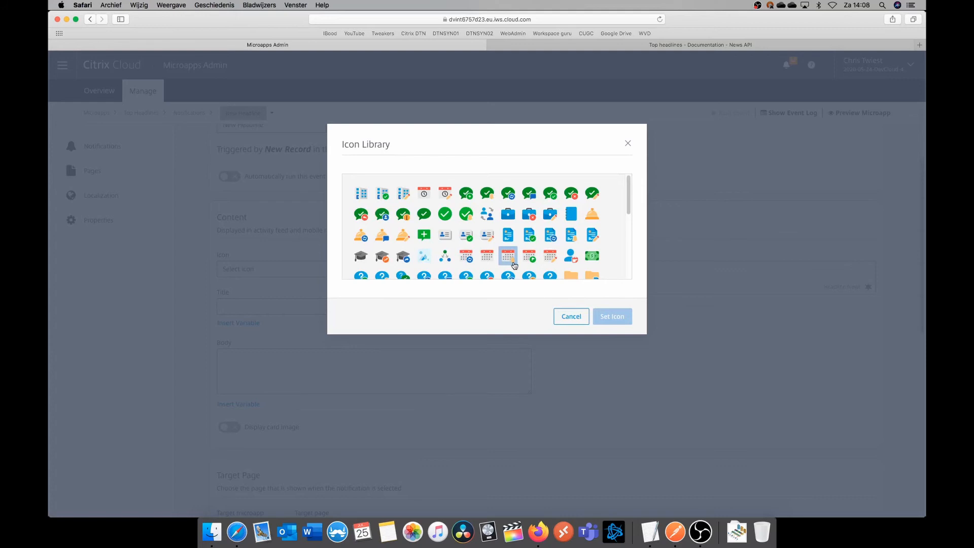
click(385, 240)
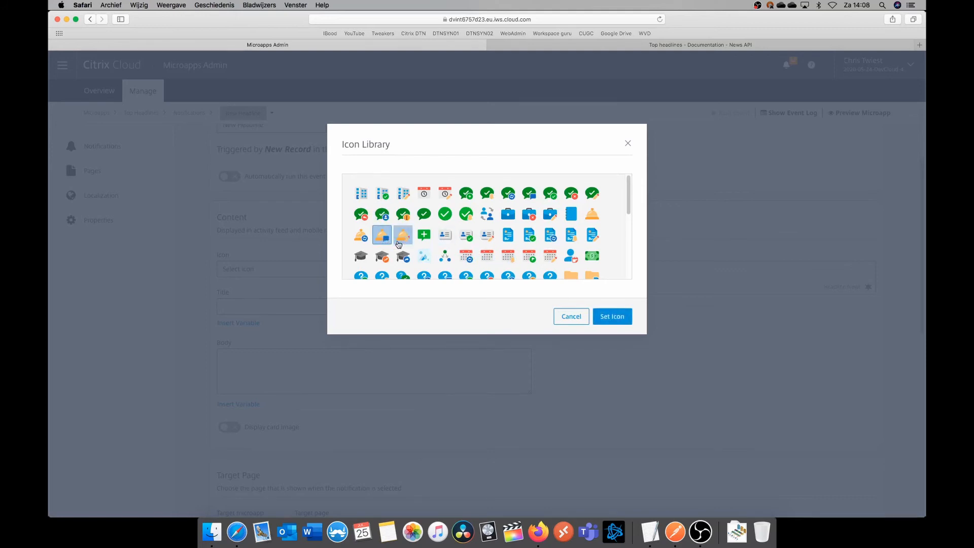
click(621, 320)
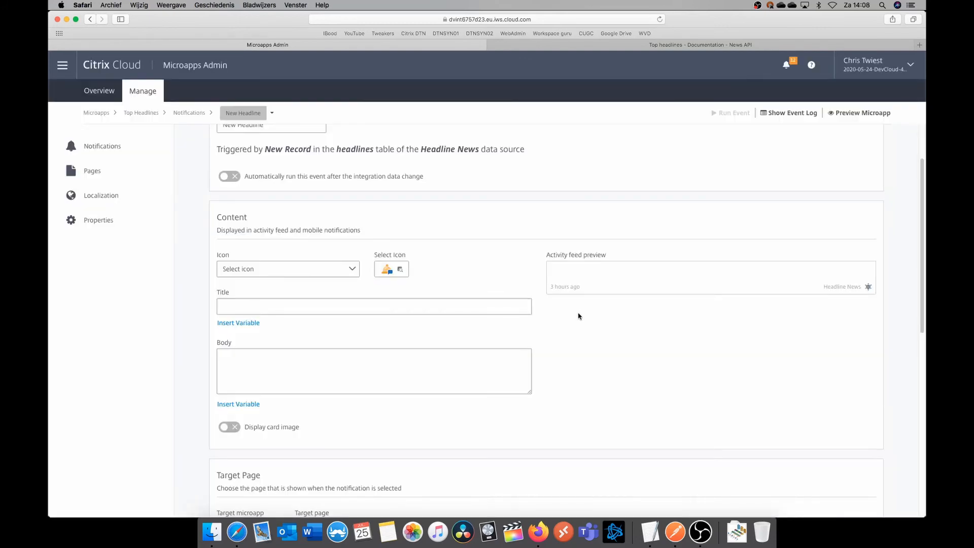
click(306, 308)
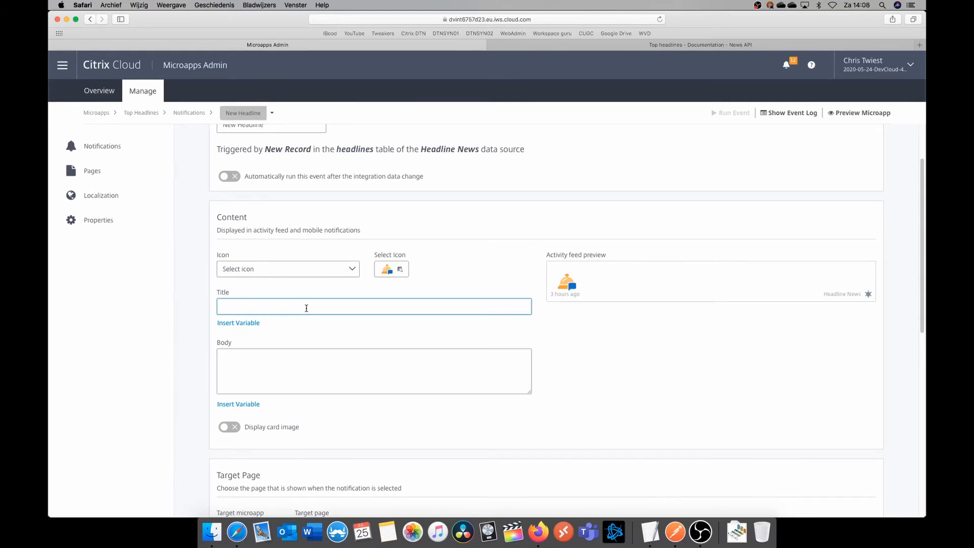
text(There is a new headline)
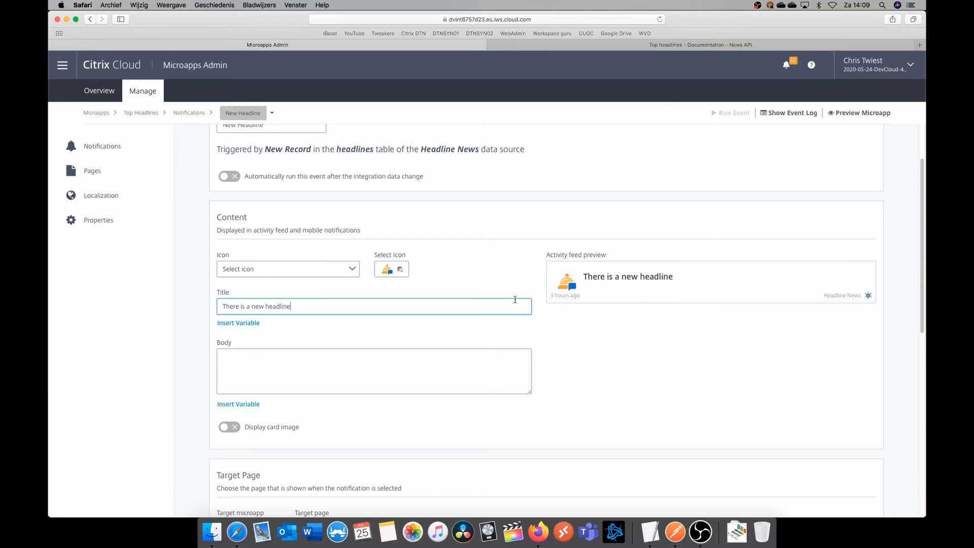
drag(331, 306, 221, 307)
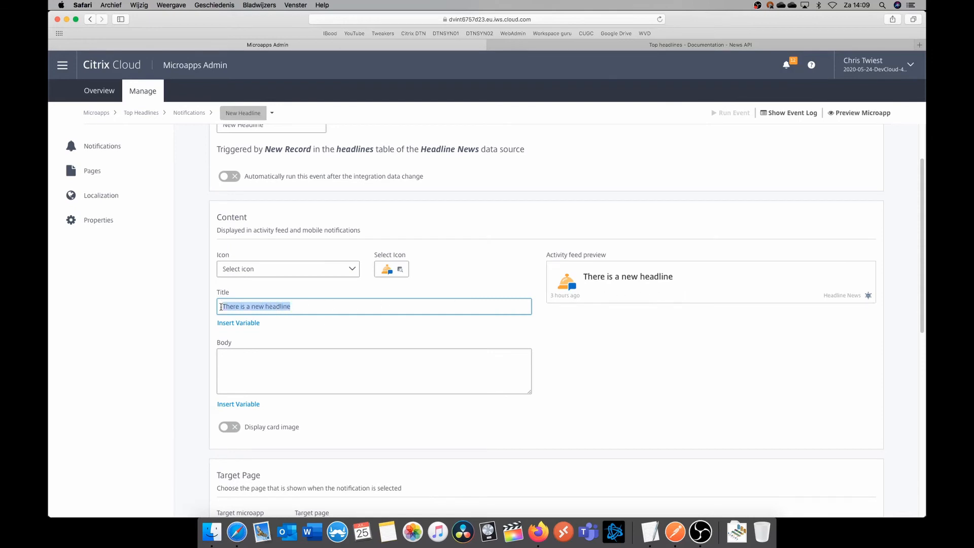
key(BackSpace)
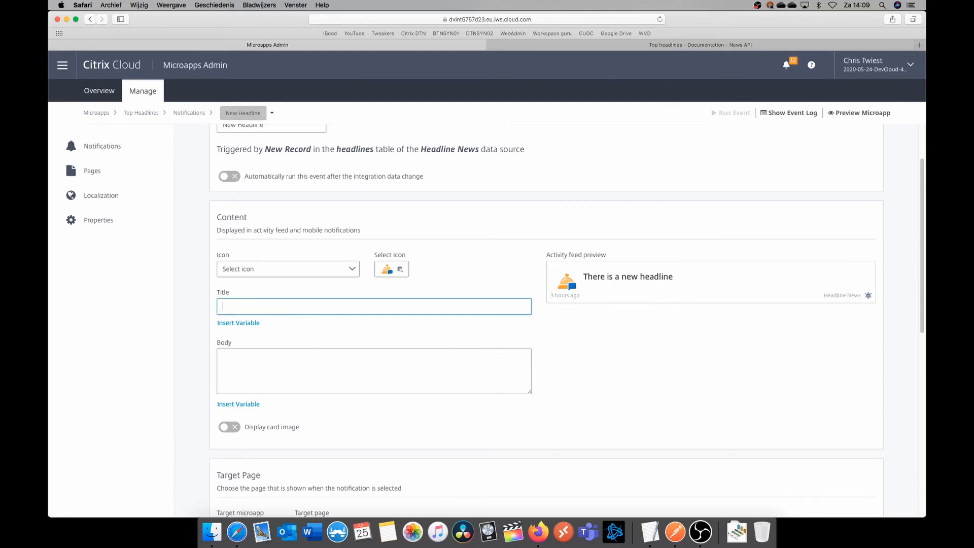
Insert the headlines table's {{title}} column variable into the notification Title.
click(253, 323)
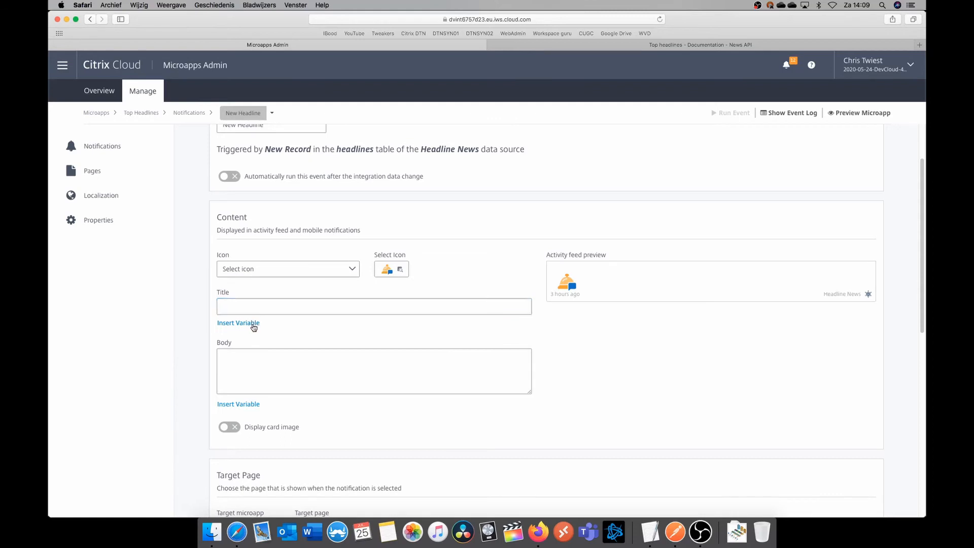
click(571, 187)
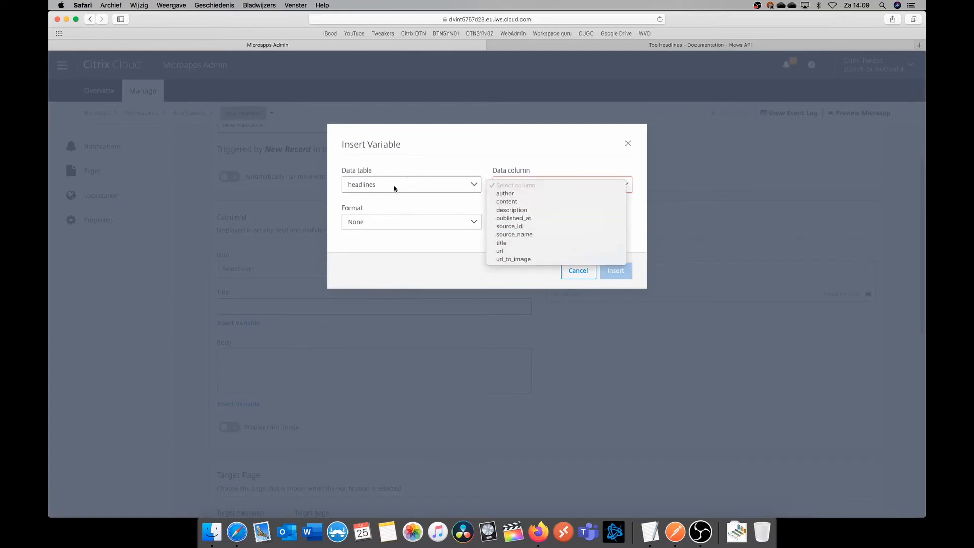
click(523, 243)
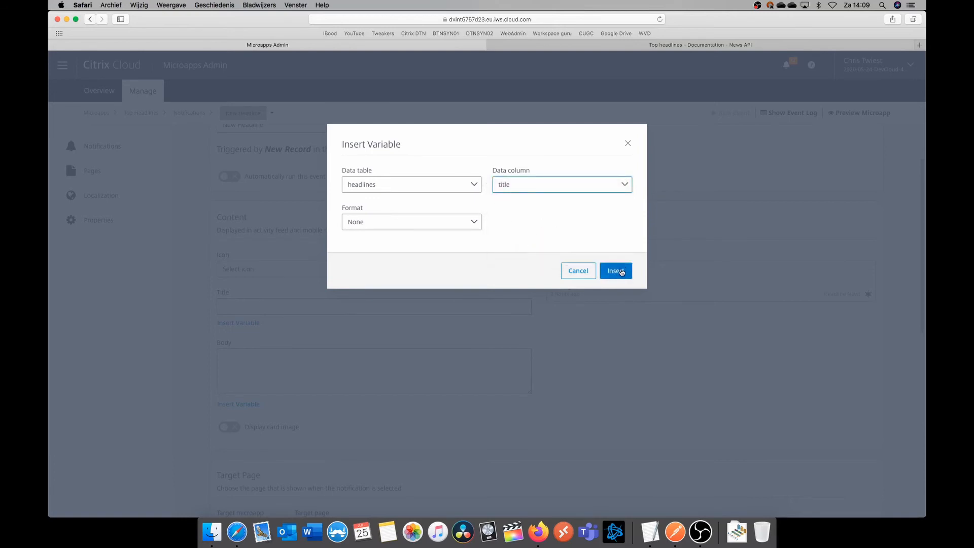
click(619, 273)
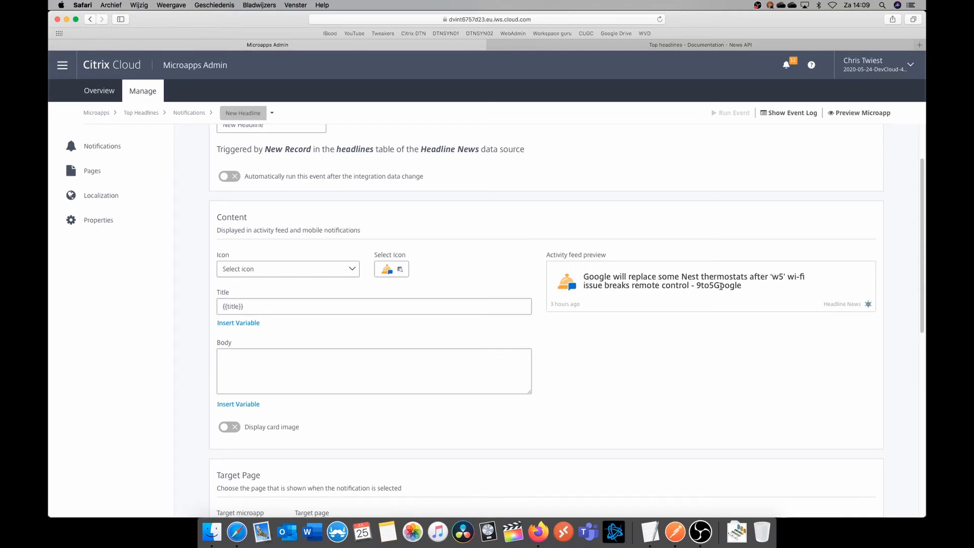
click(245, 382)
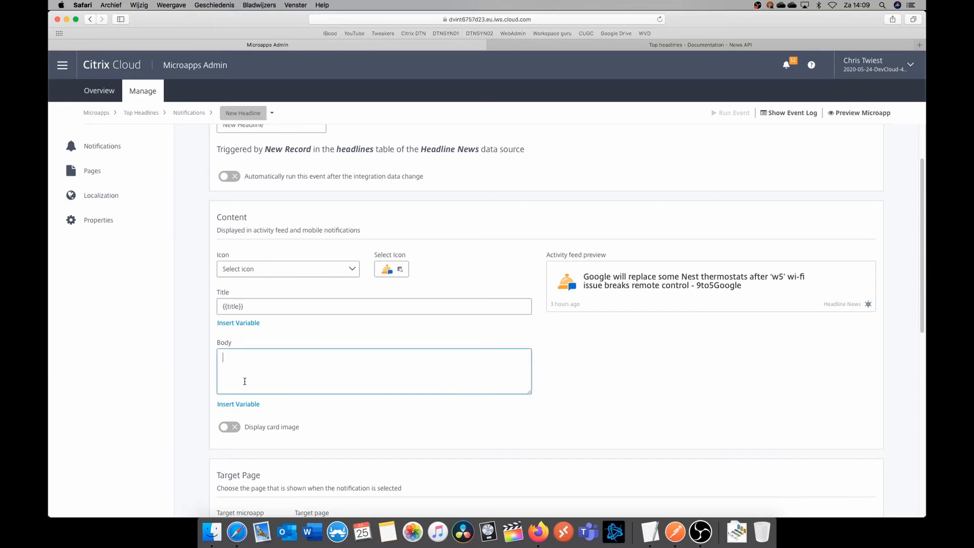
Insert the {{description}} variable into the notification Body and switch on Display card image.
click(243, 405)
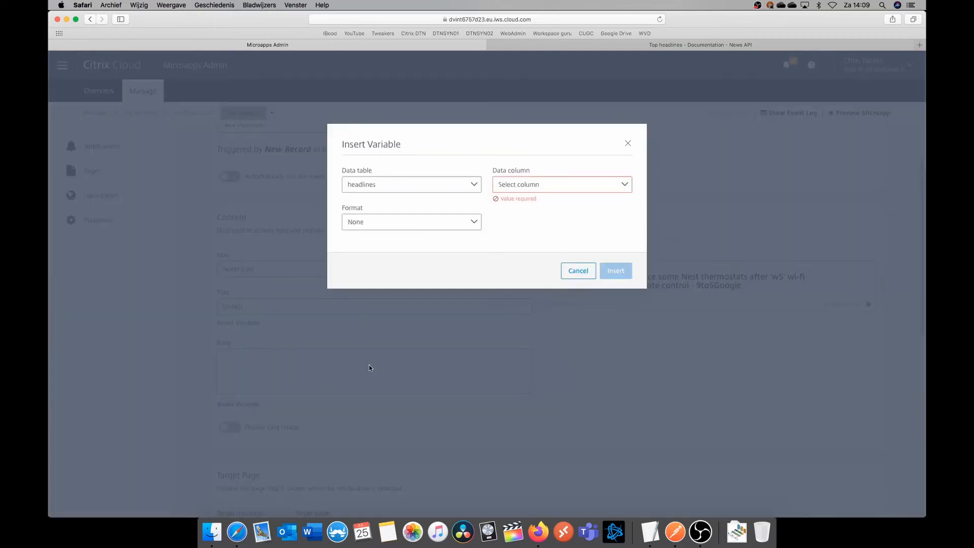
click(567, 184)
click(555, 210)
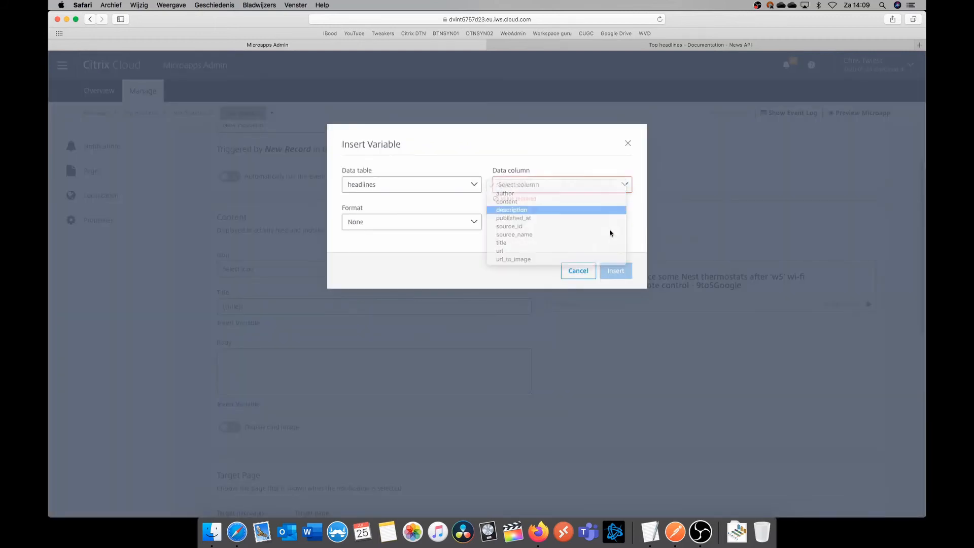
click(616, 270)
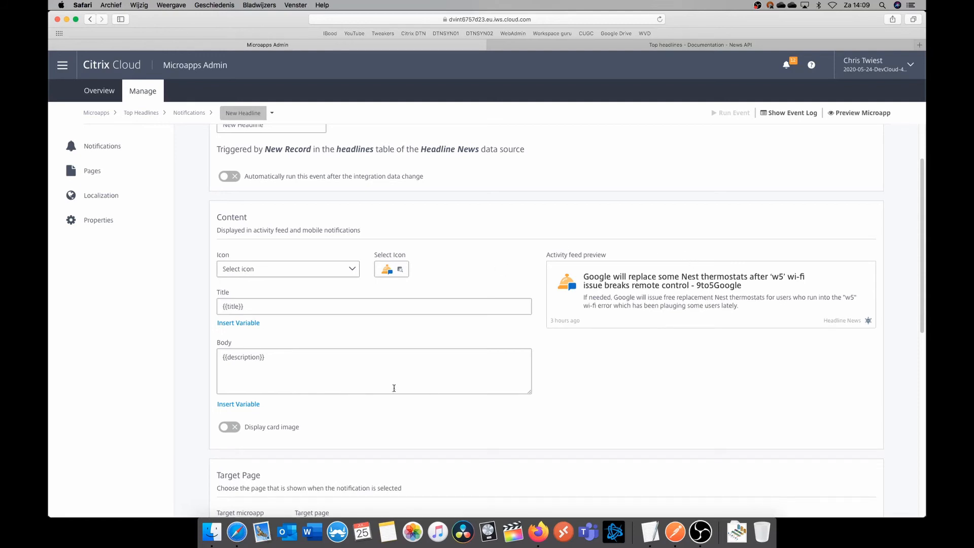
click(232, 427)
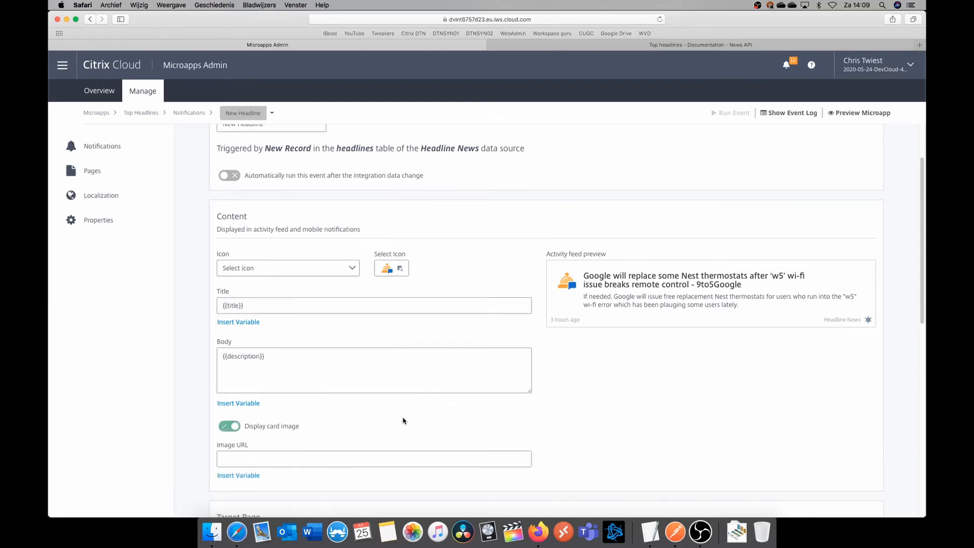
Set the card's Image URL to the {{url_to_image}} column variable.
scroll(404, 421, down, 3)
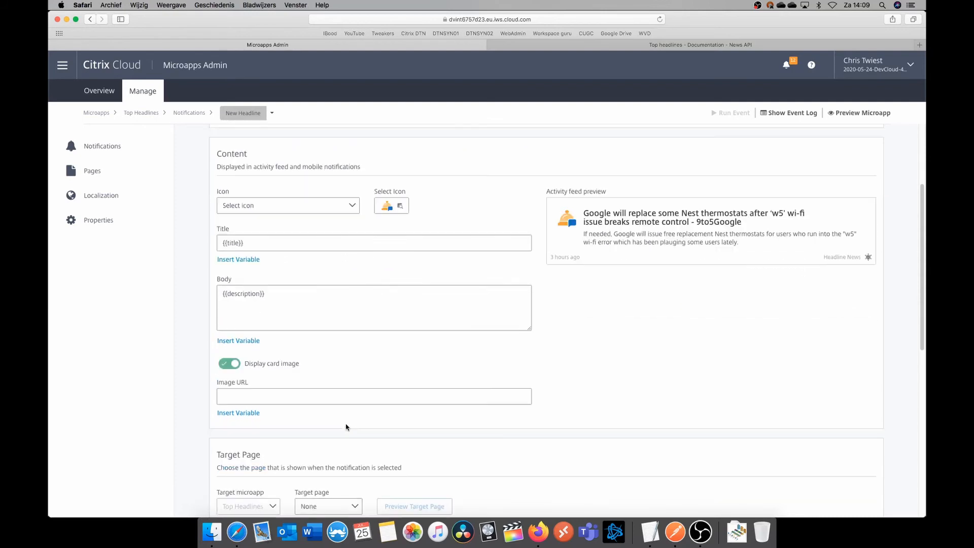
click(241, 414)
click(625, 186)
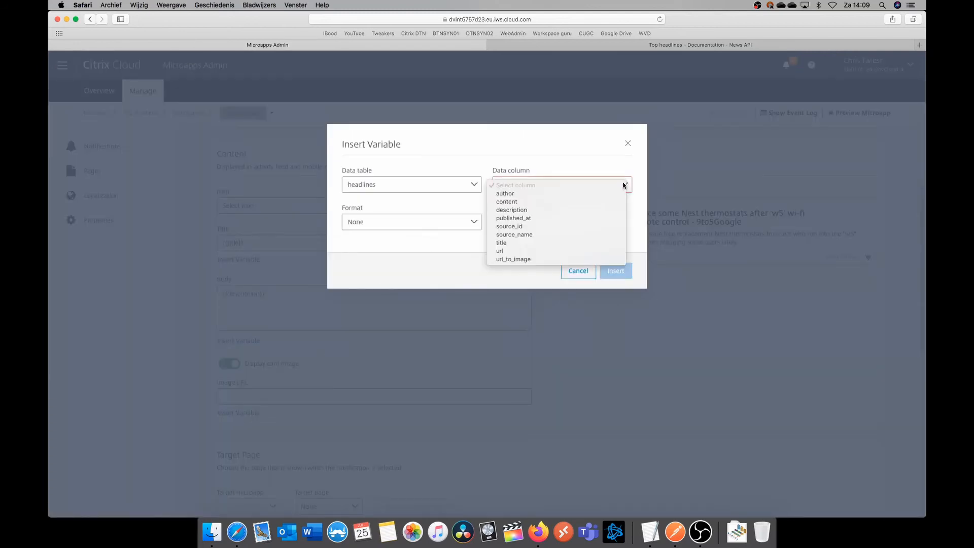
click(532, 259)
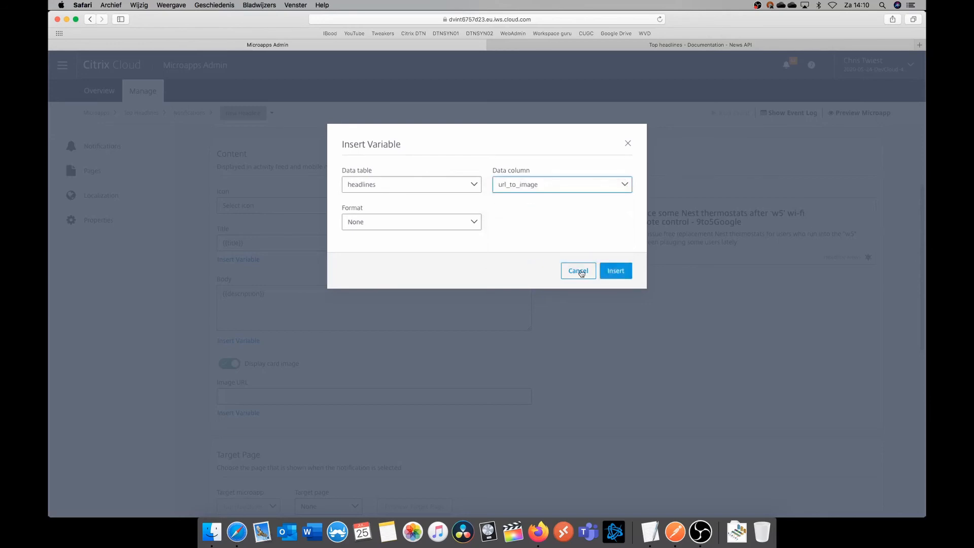
click(616, 271)
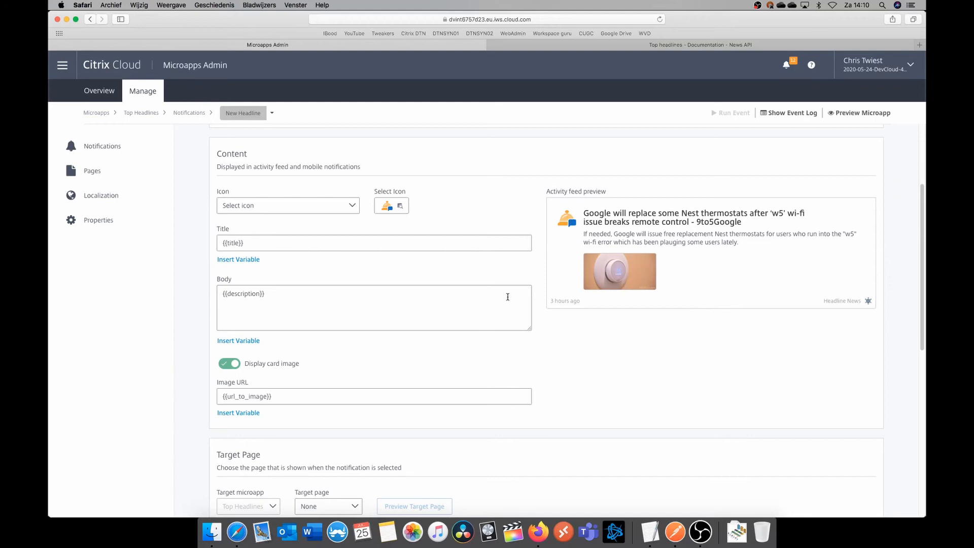
scroll(493, 300, down, 5)
scroll(548, 376, up, 1)
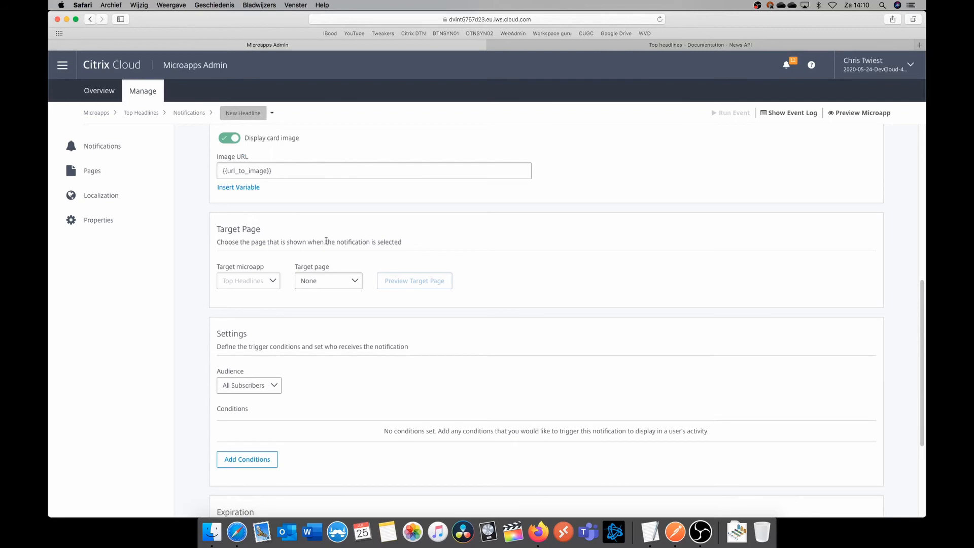
Choose News Story as the notification's Target page.
scroll(516, 278, up, 5)
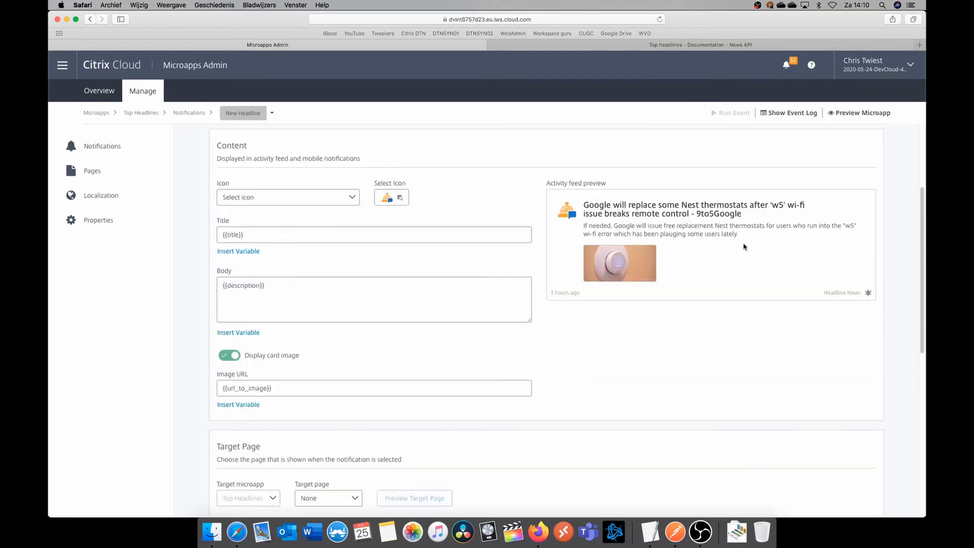
scroll(444, 282, down, 4)
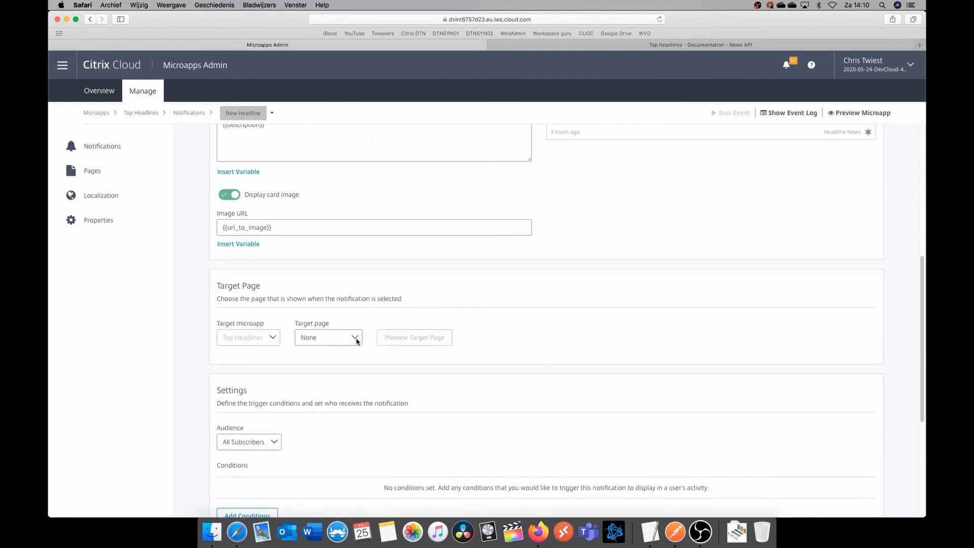
click(359, 339)
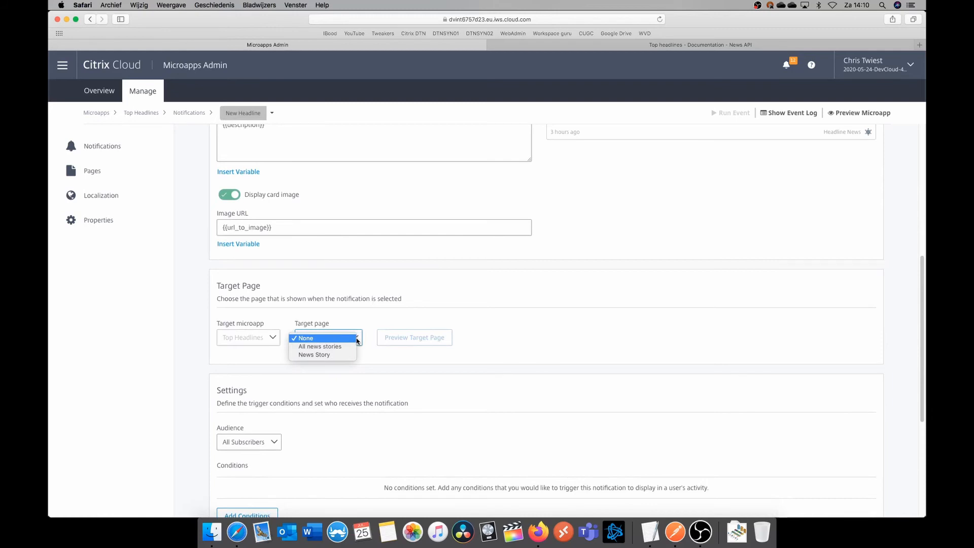
click(341, 355)
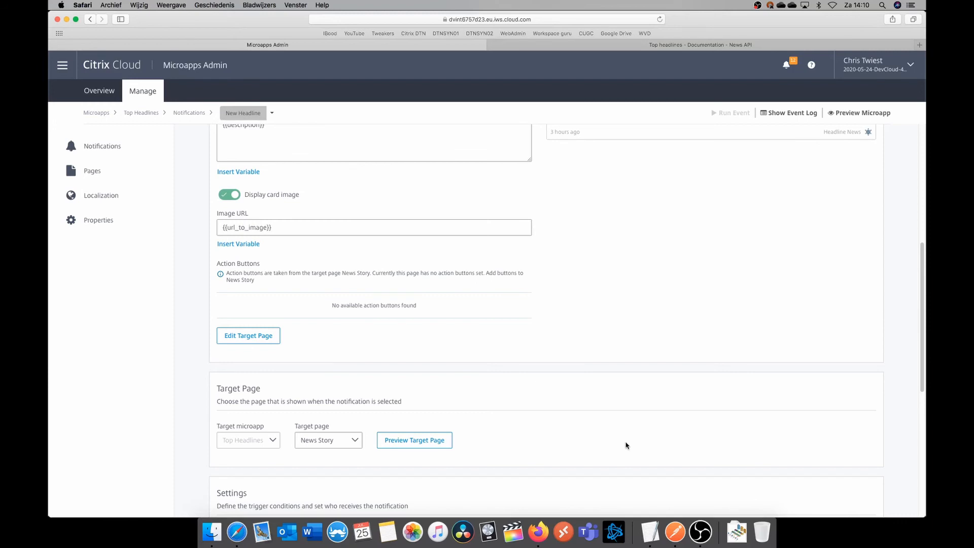
scroll(597, 342, down, 5)
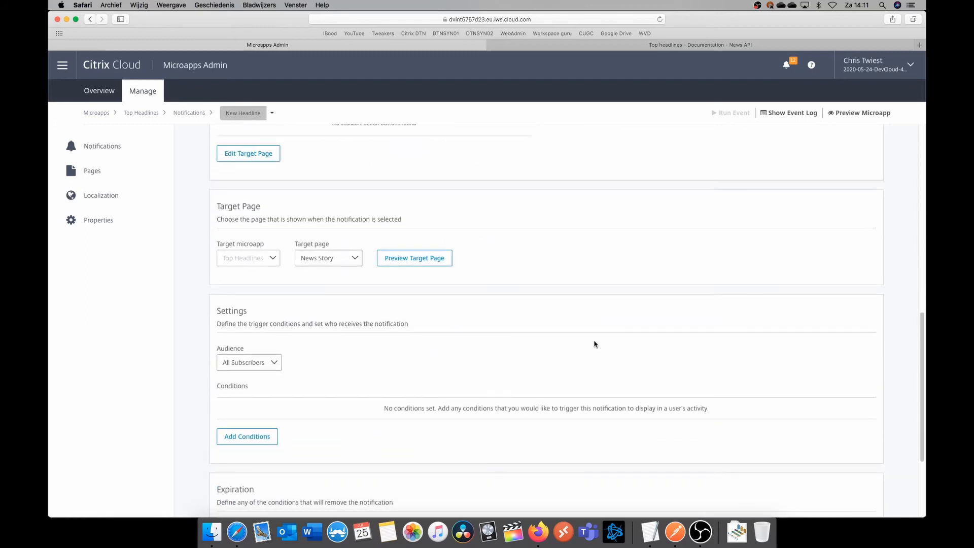
scroll(307, 326, down, 2)
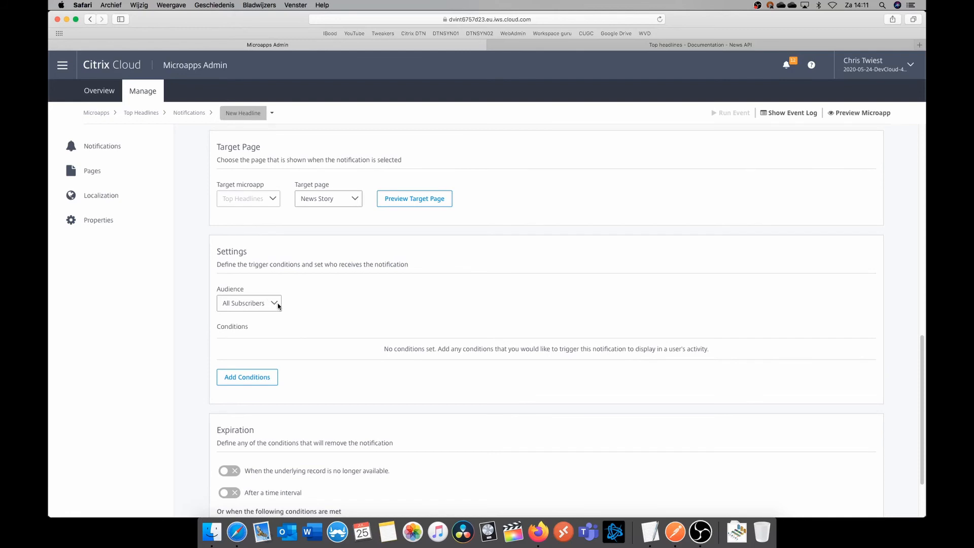
click(278, 307)
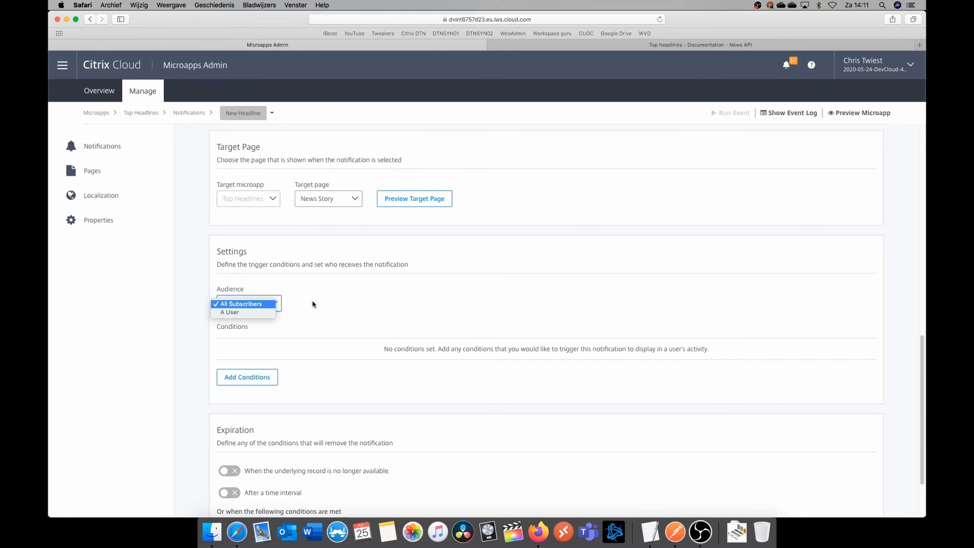
click(263, 313)
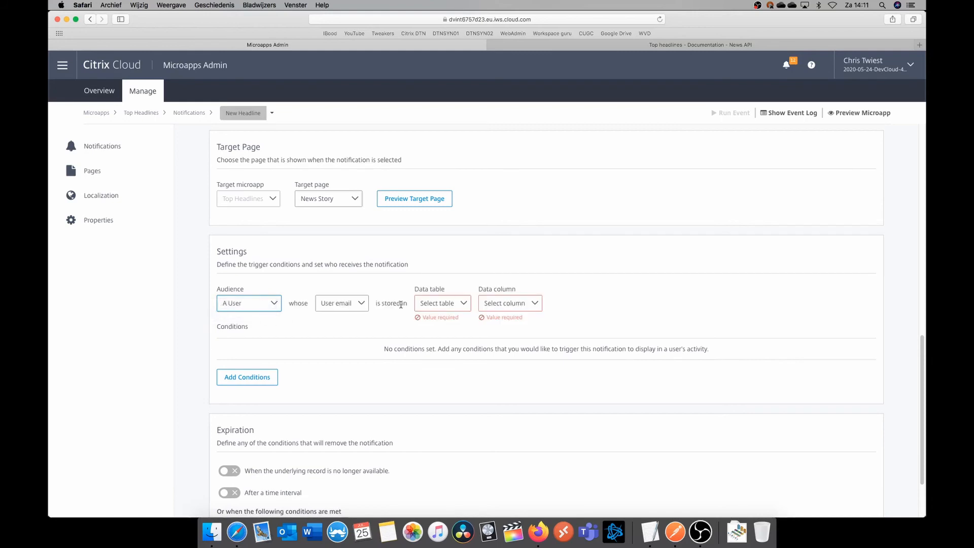
click(275, 305)
click(266, 300)
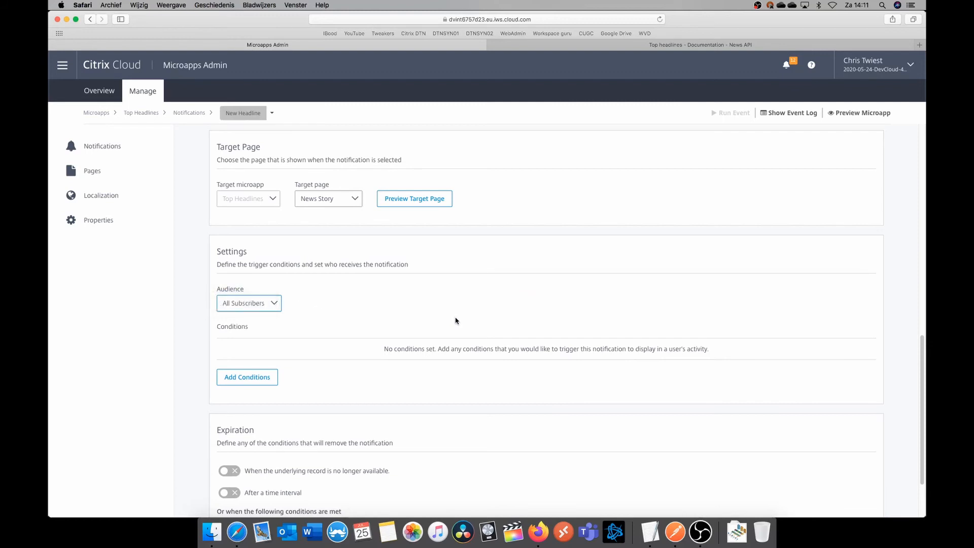
scroll(465, 319, down, 3)
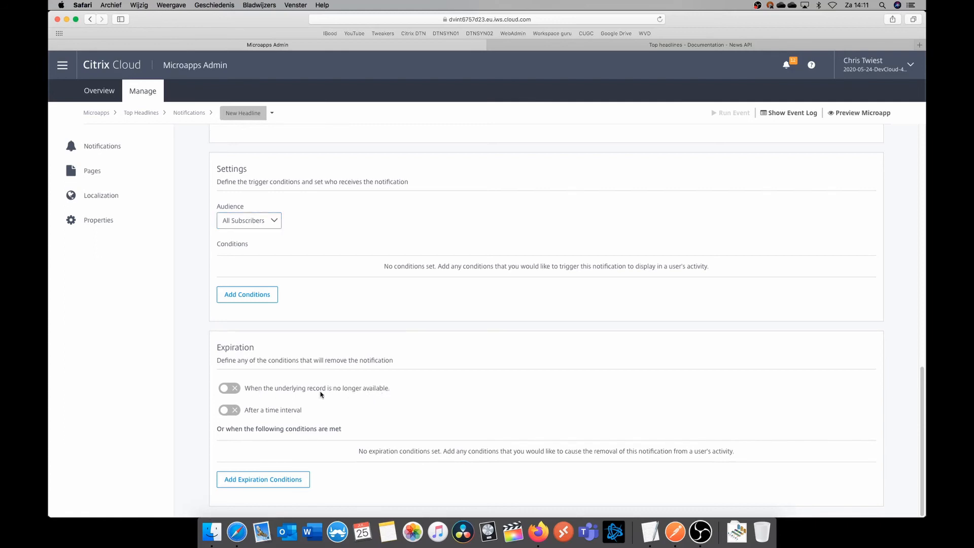
Turn on the 'When the underlying record is no longer available' expiration toggle.
click(248, 391)
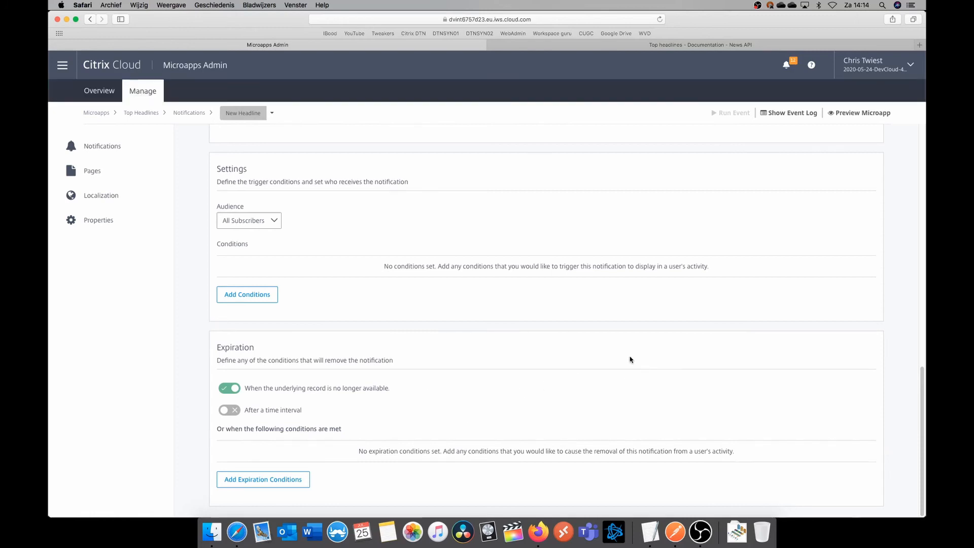
scroll(630, 356, up, 15)
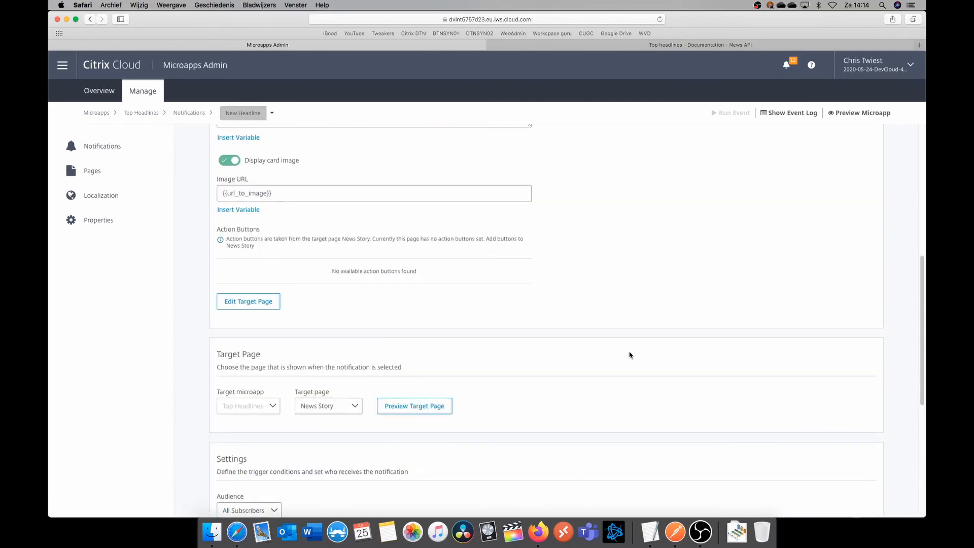
scroll(832, 230, up, 1)
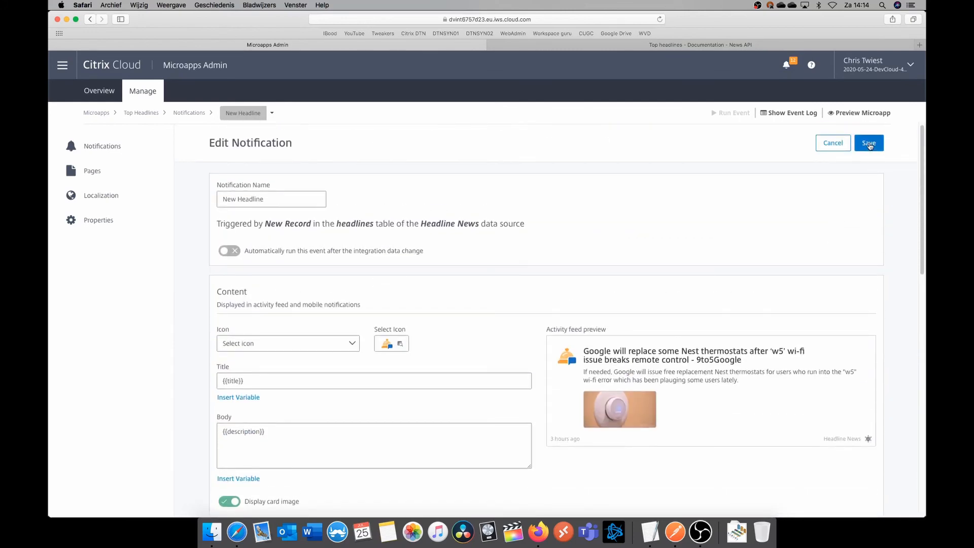
Save the New Headline notification and reopen it for editing from the Notifications list.
click(869, 146)
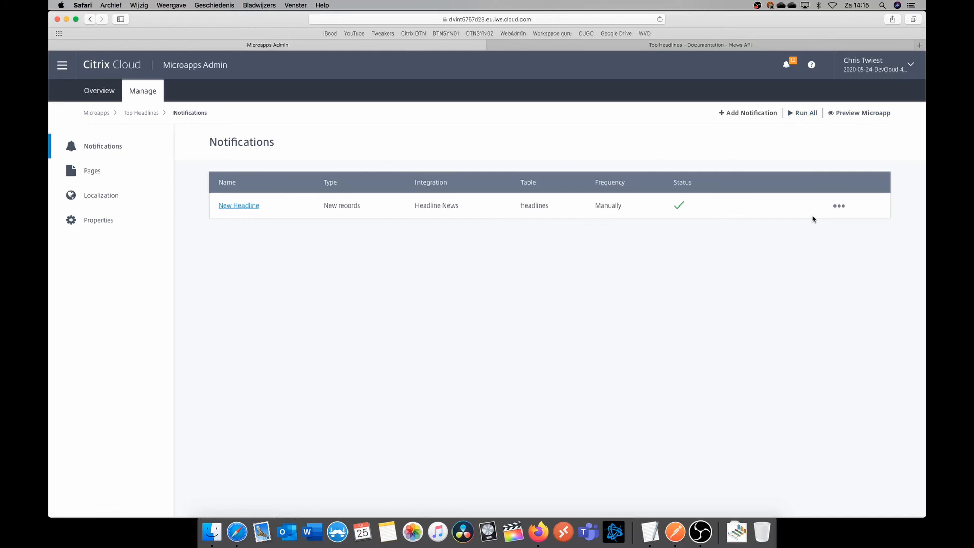
click(838, 208)
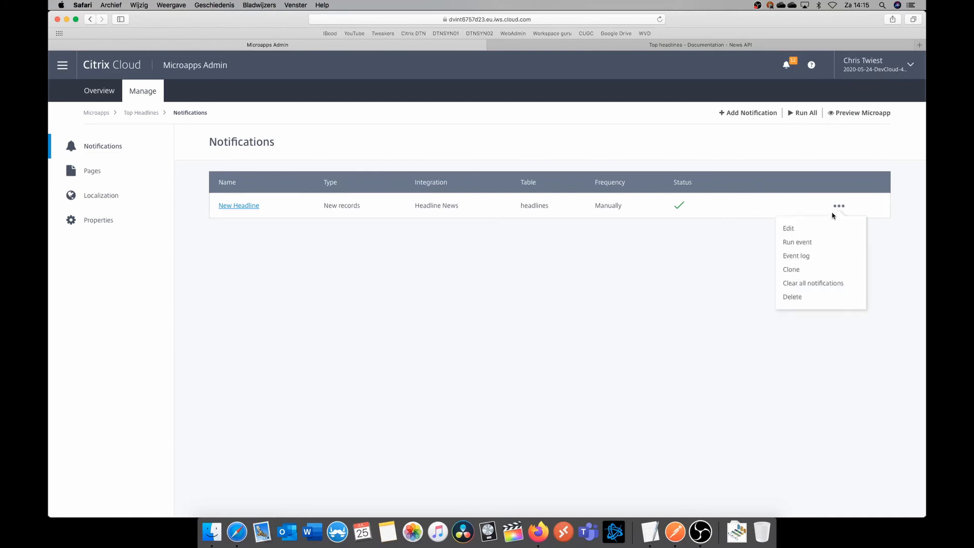
click(814, 230)
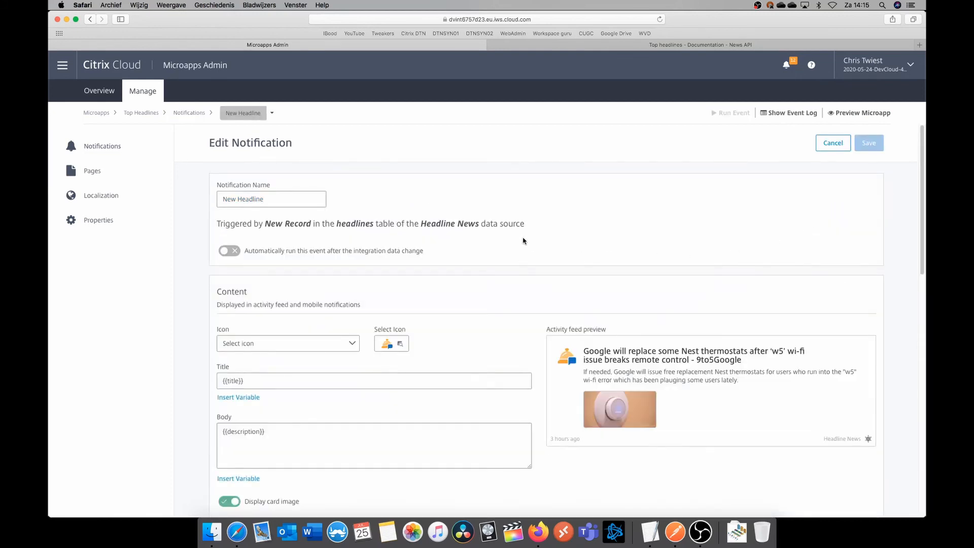
Enable auto-run after integration data changes for New Headline, save it, and run all notifications.
click(234, 252)
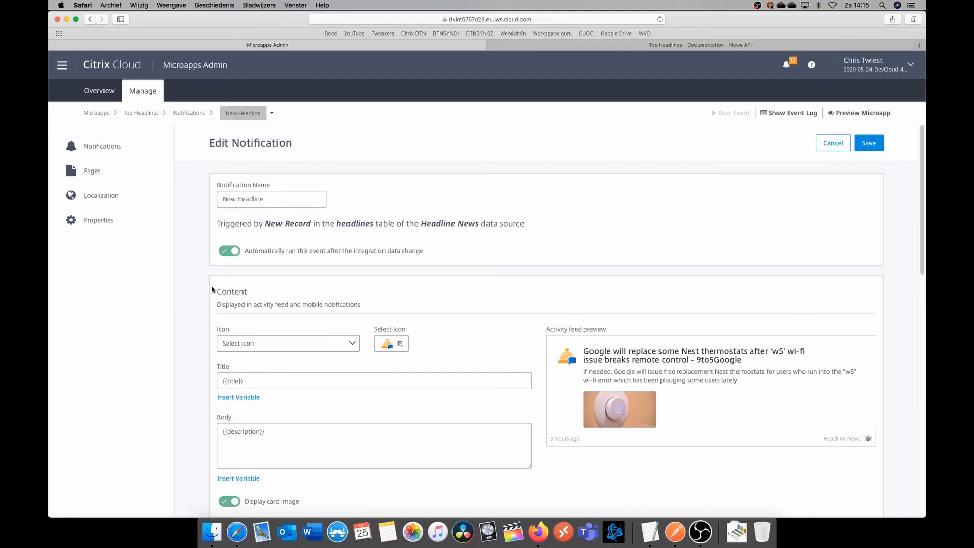
click(869, 143)
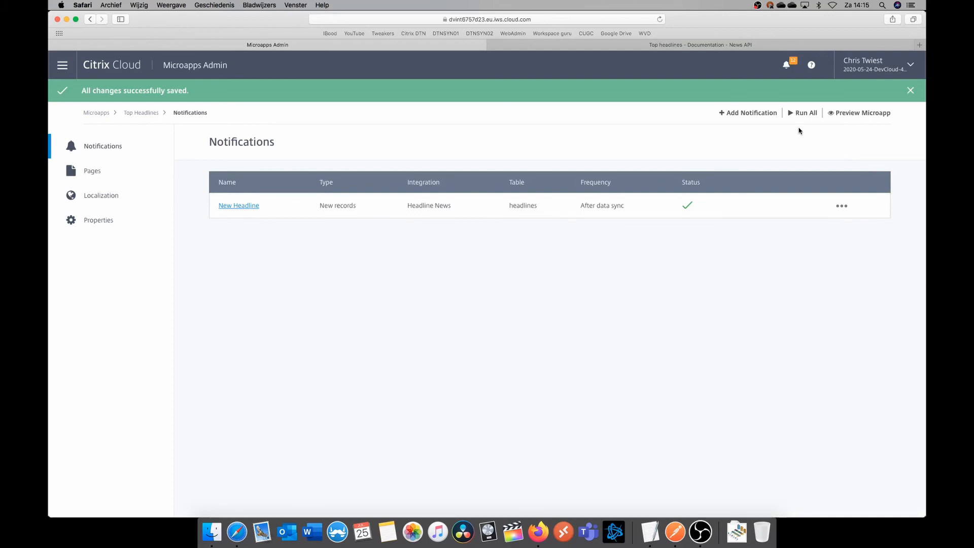
click(803, 112)
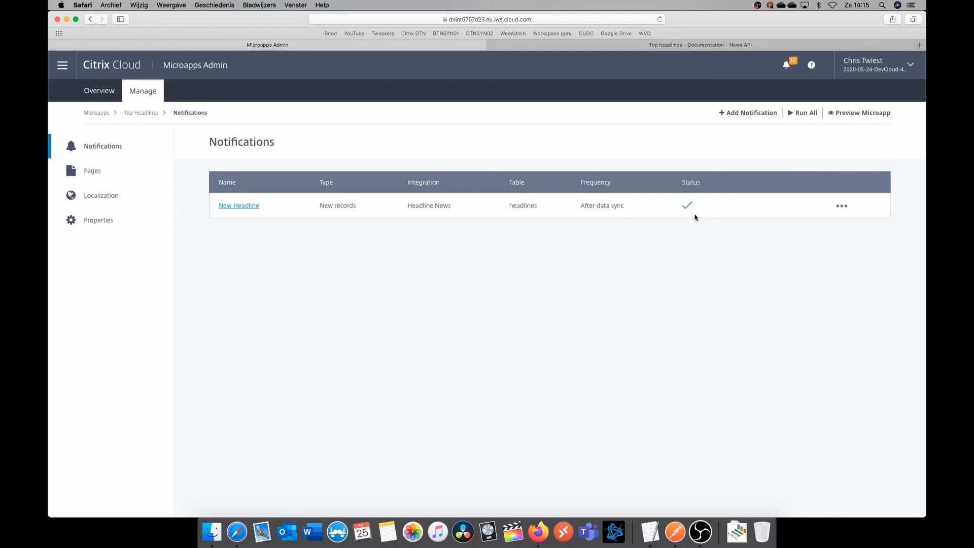
From the Microapps integration list, open Subscriptions for the Top Headlines microapp.
click(107, 113)
scroll(372, 255, down, 3)
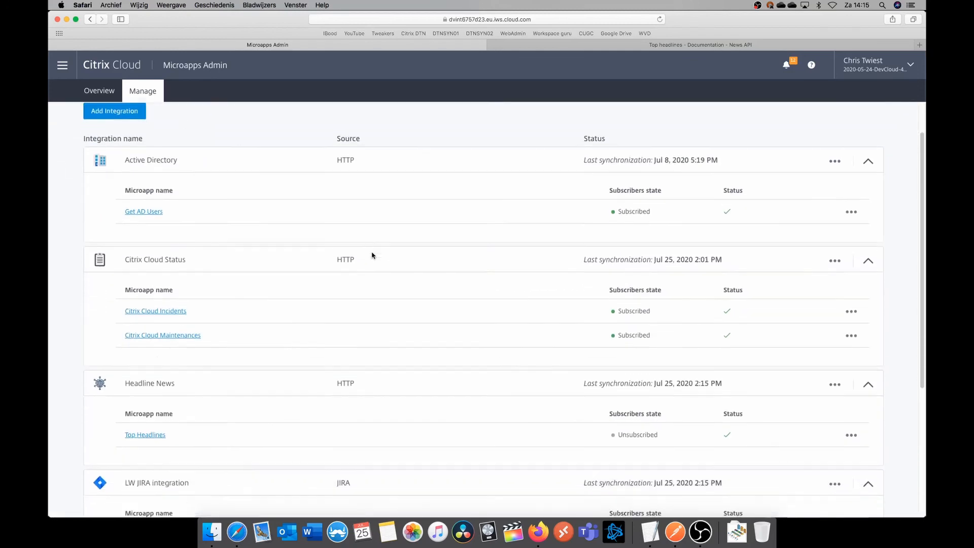
scroll(371, 260, up, 1)
scroll(371, 264, down, 1)
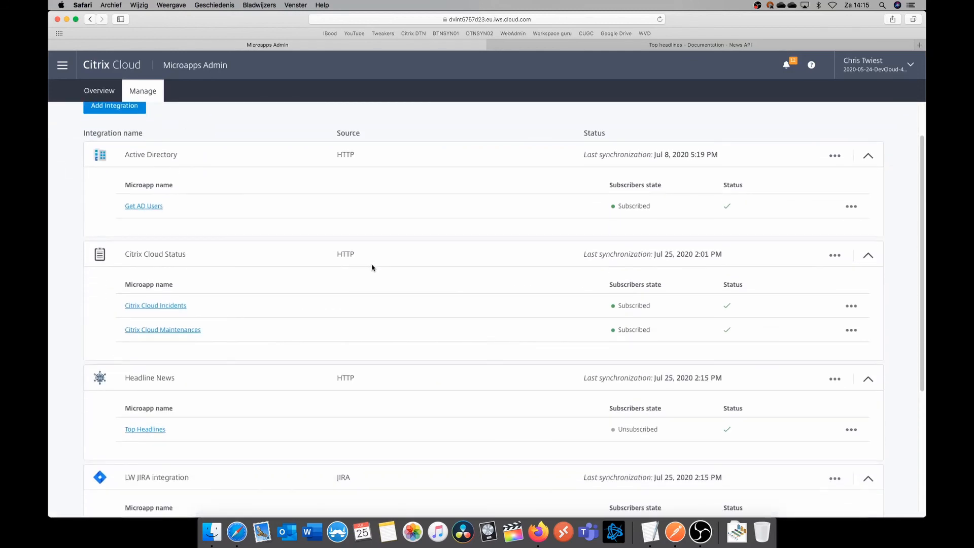
click(854, 430)
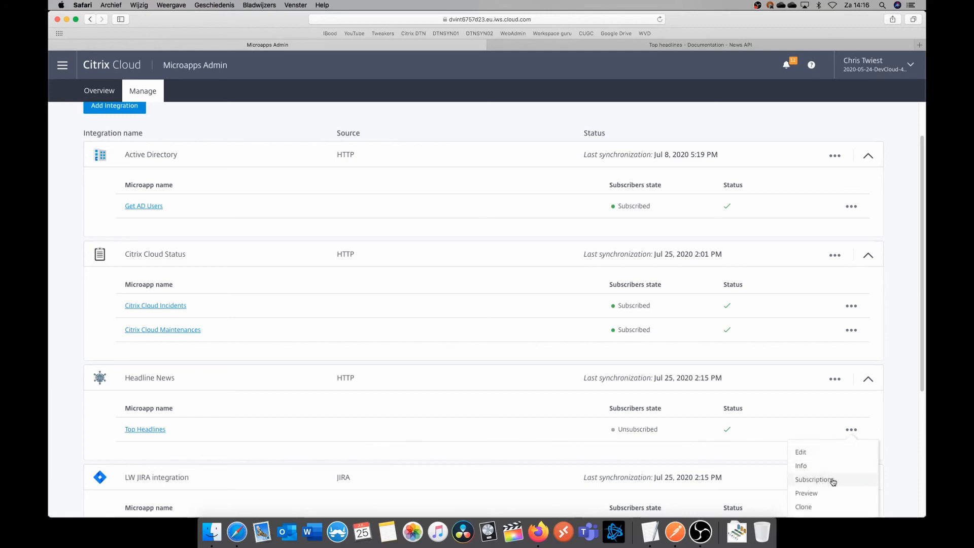
click(813, 480)
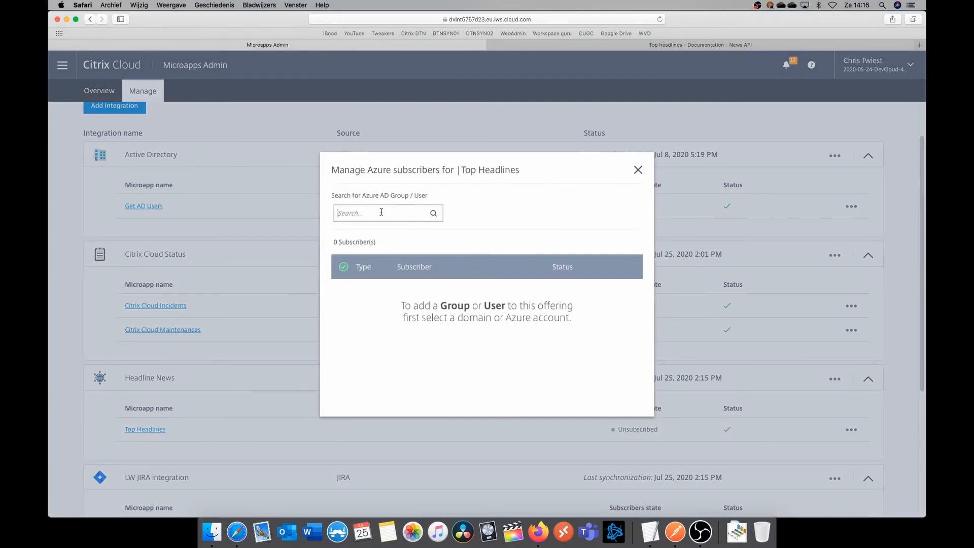
Search 'test' and subscribe both test users to Top Headlines.
text(test)
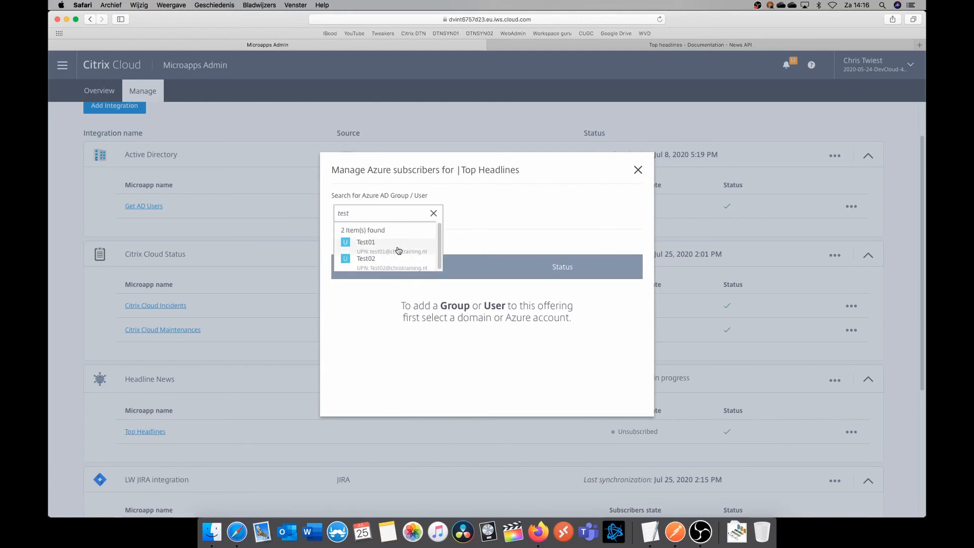
click(401, 252)
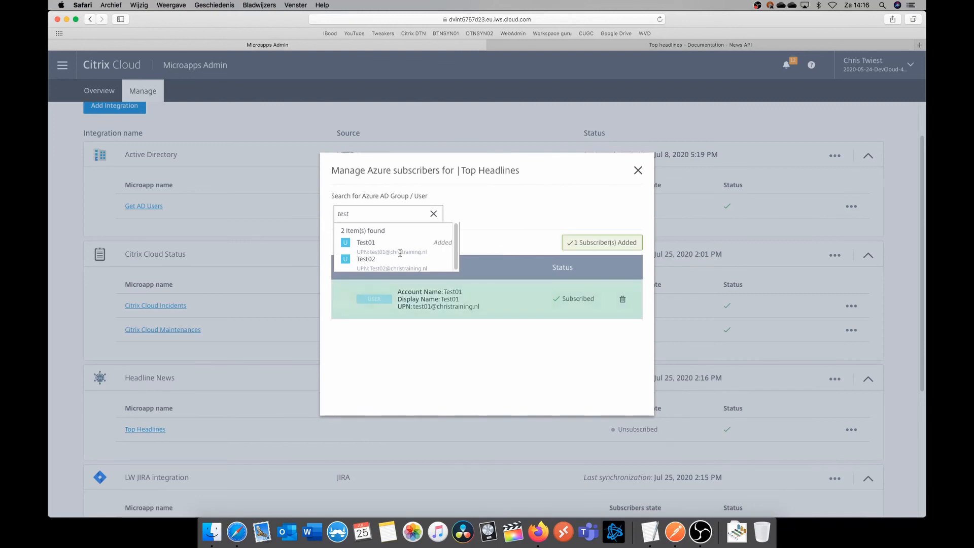
click(440, 261)
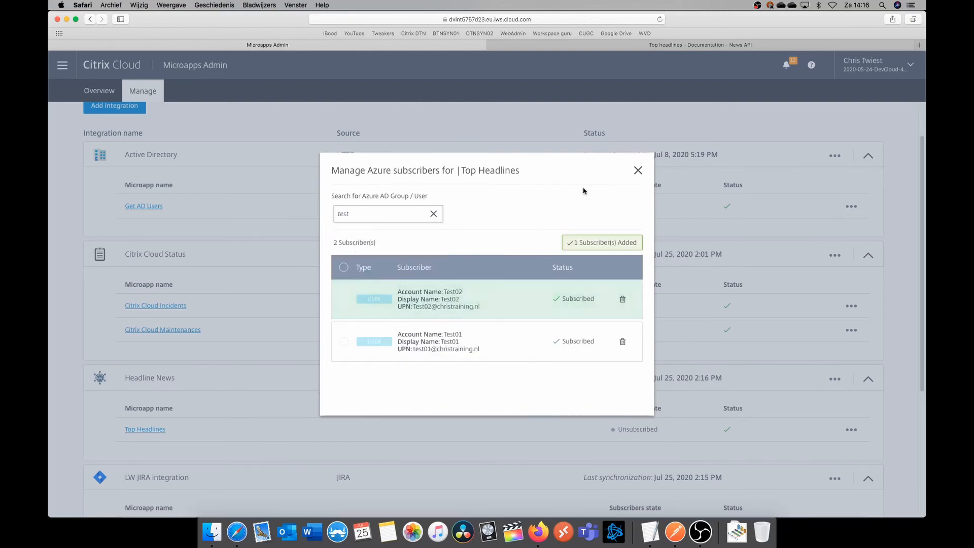
click(639, 170)
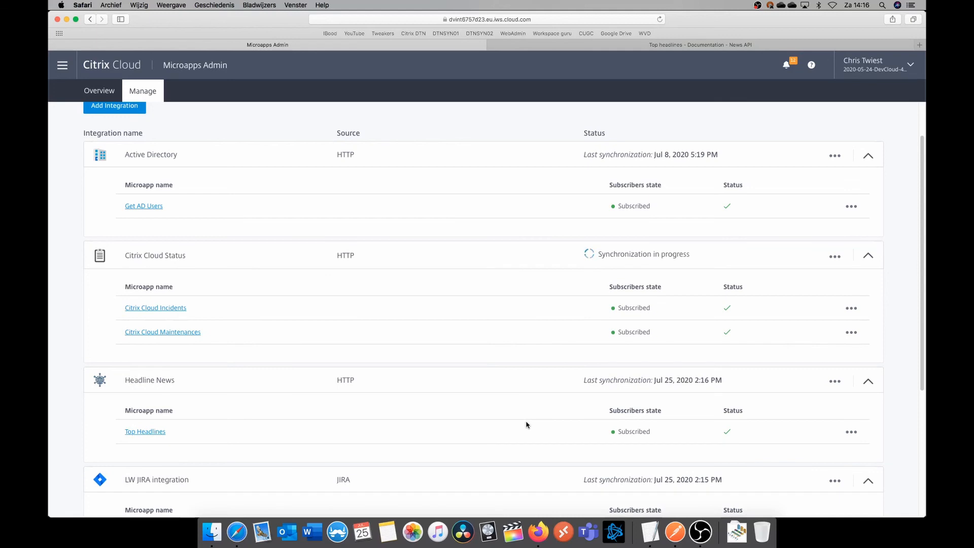
Load the Citrix Workspace address in a new browser tab.
key(super+t)
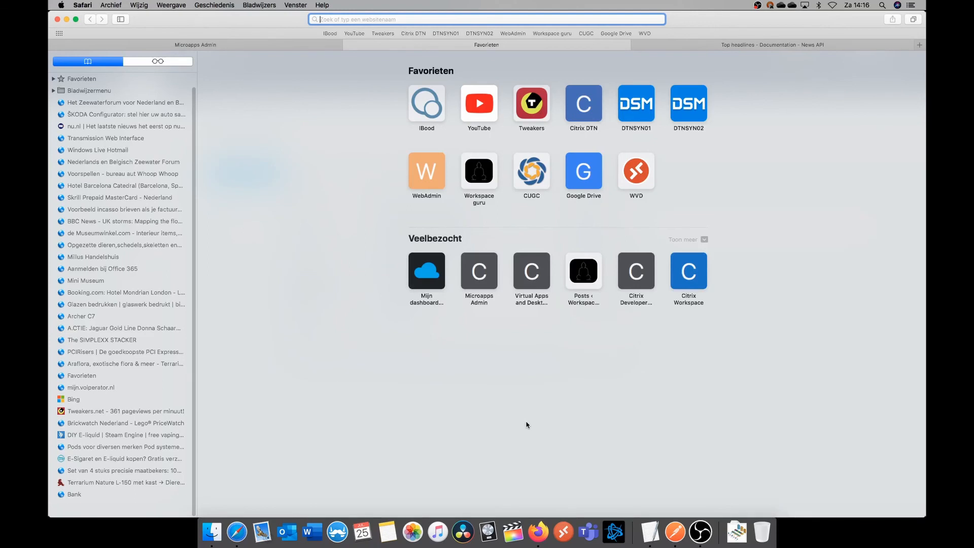
text(christraining.cloud.com)
key(Return)
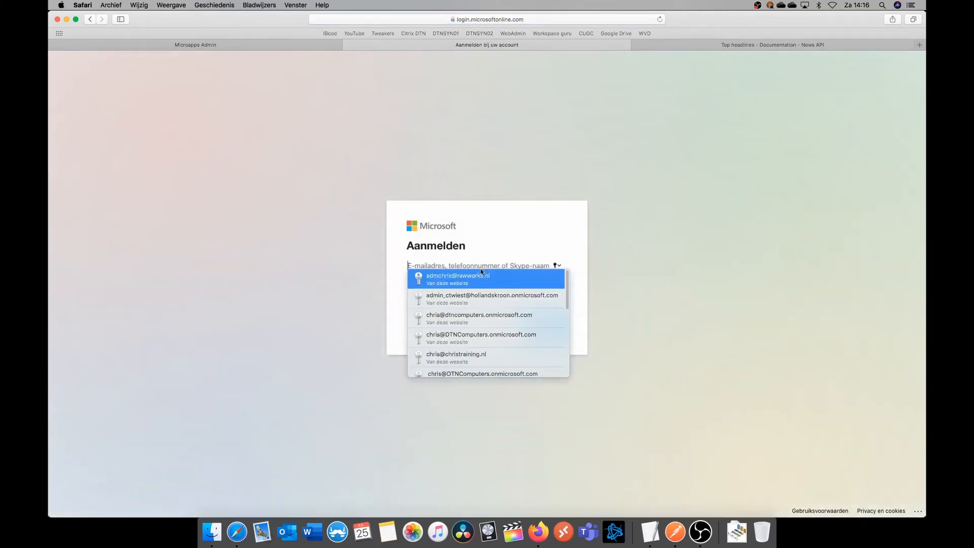
scroll(478, 279, down, 5)
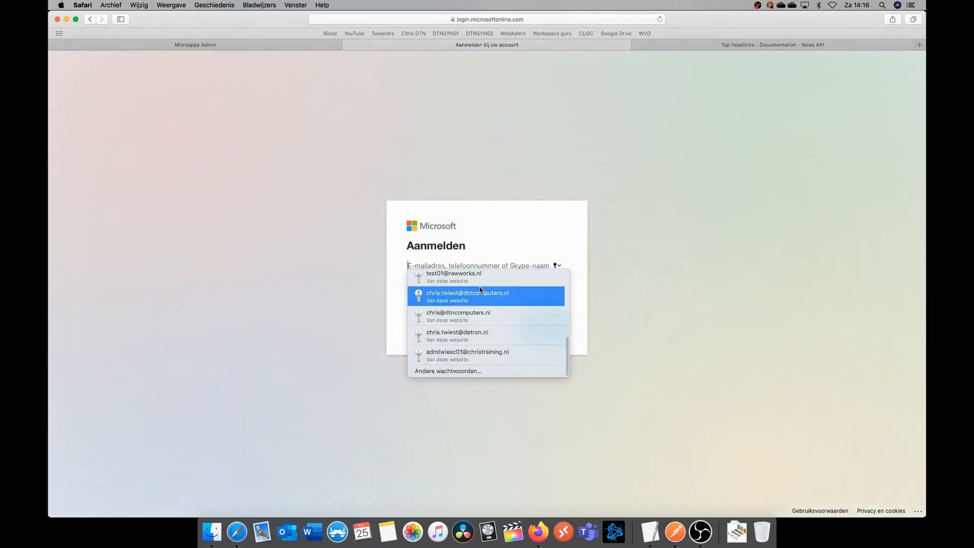
click(469, 256)
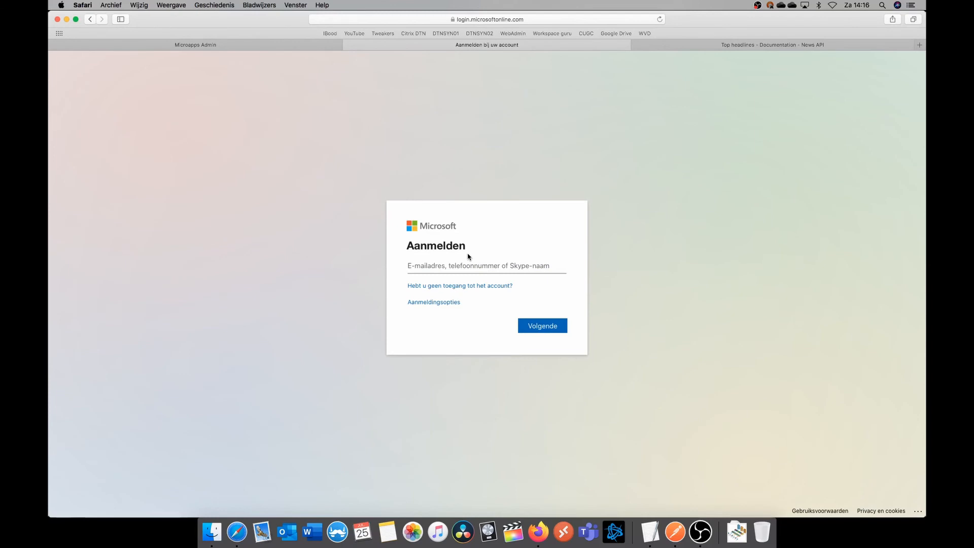
Sign in as the first test user with the saved account and autofilled password.
click(449, 269)
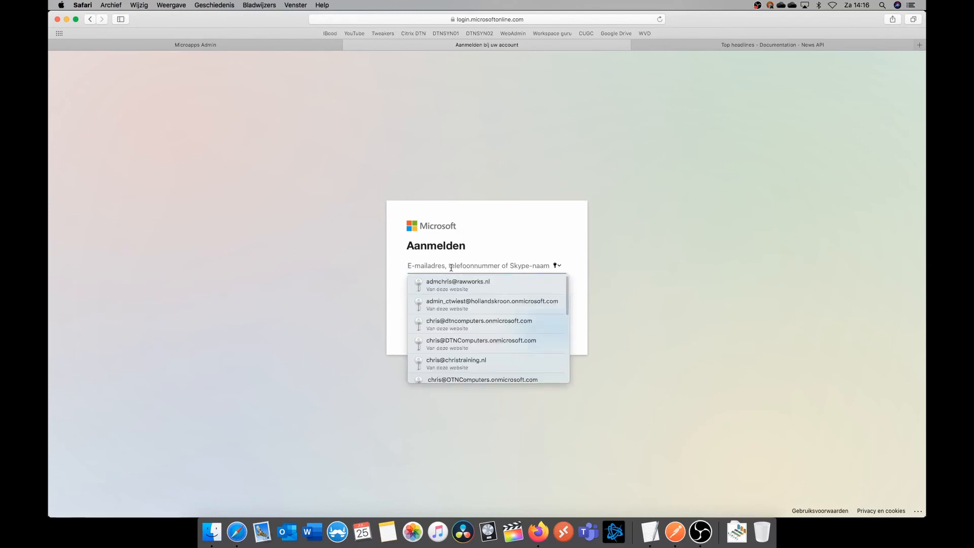
text(test01)
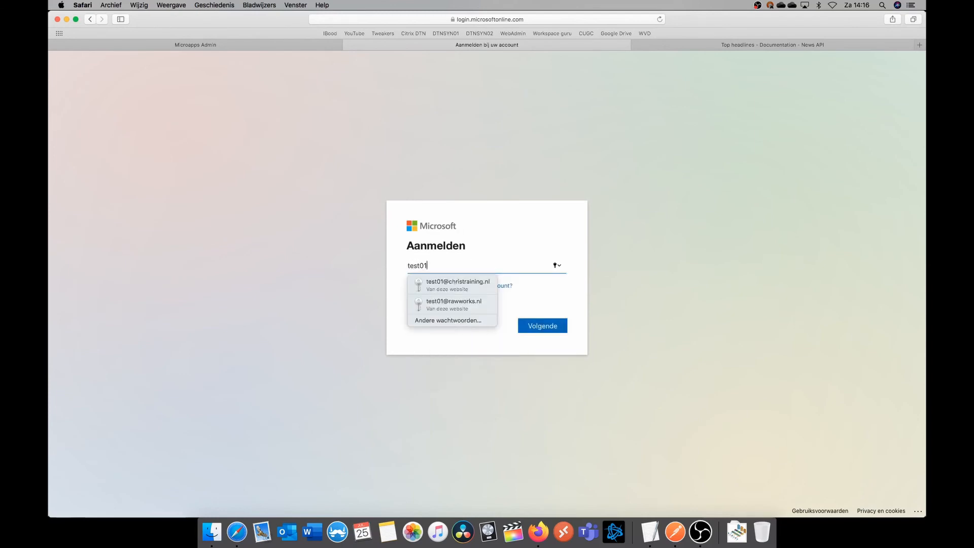
click(488, 287)
click(554, 325)
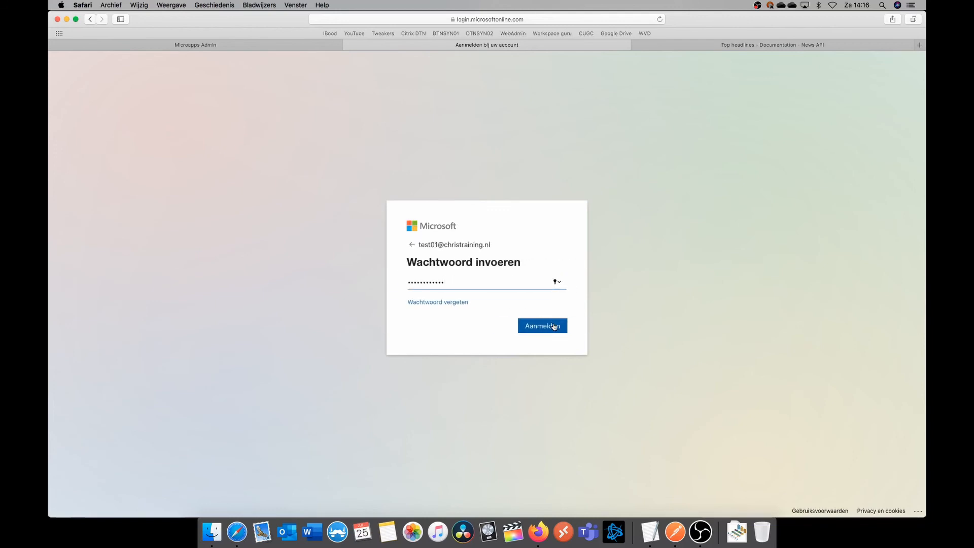
click(554, 326)
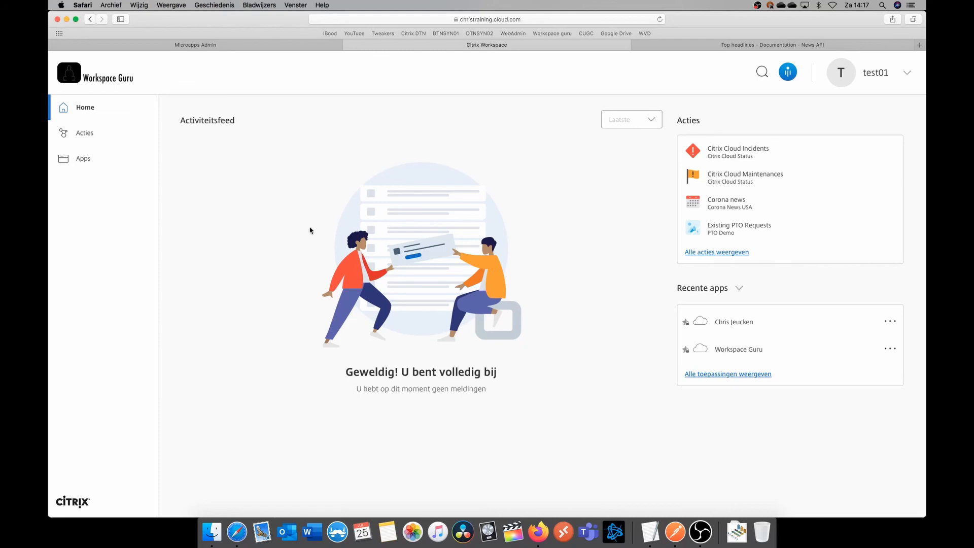
Launch the Top Headlines action from the All actions list.
click(119, 132)
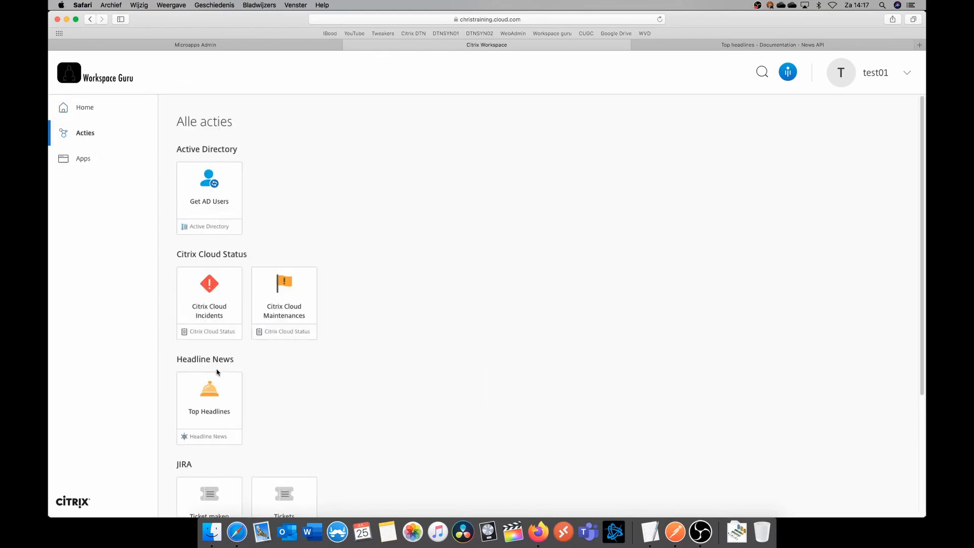
drag(176, 360, 261, 386)
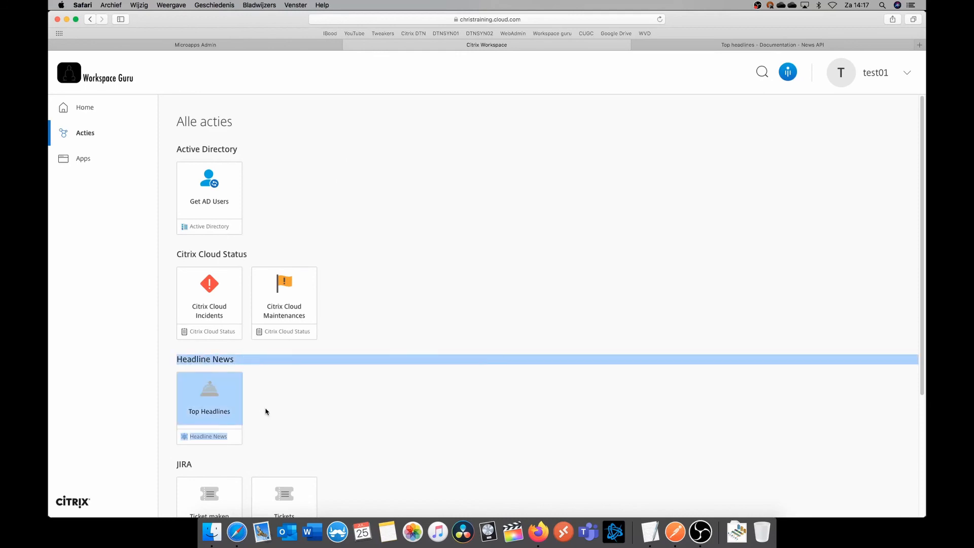
click(264, 410)
click(215, 395)
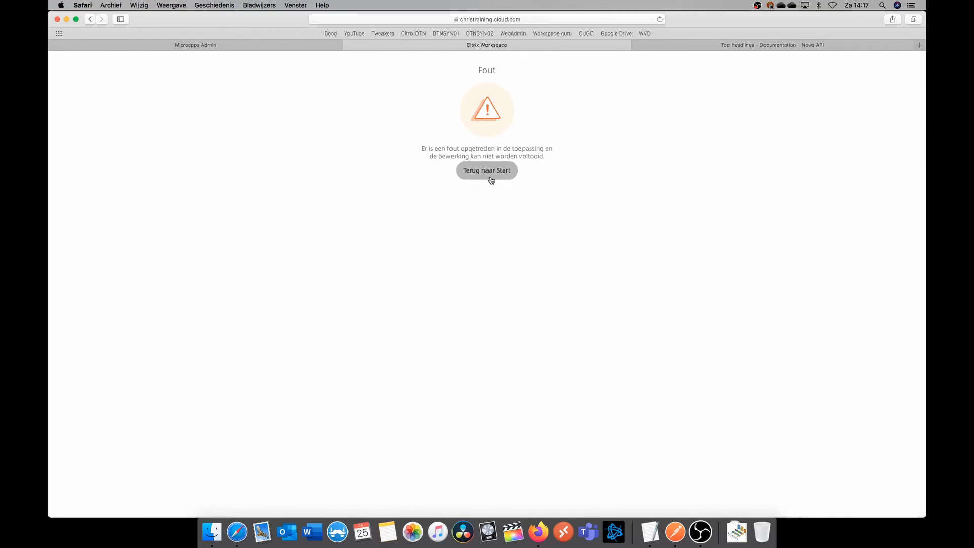
After the error page, return to Start and relaunch Top Headlines from Actions.
click(491, 177)
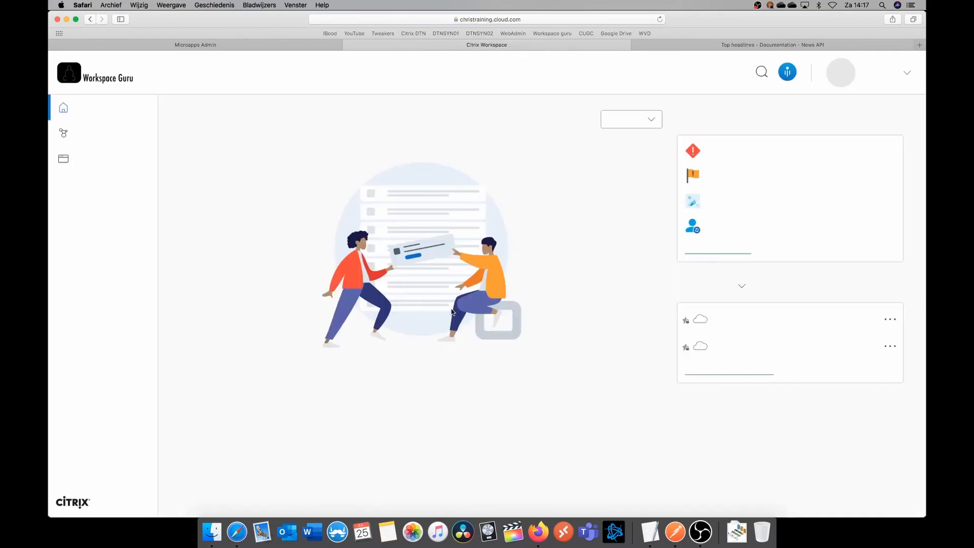
click(117, 136)
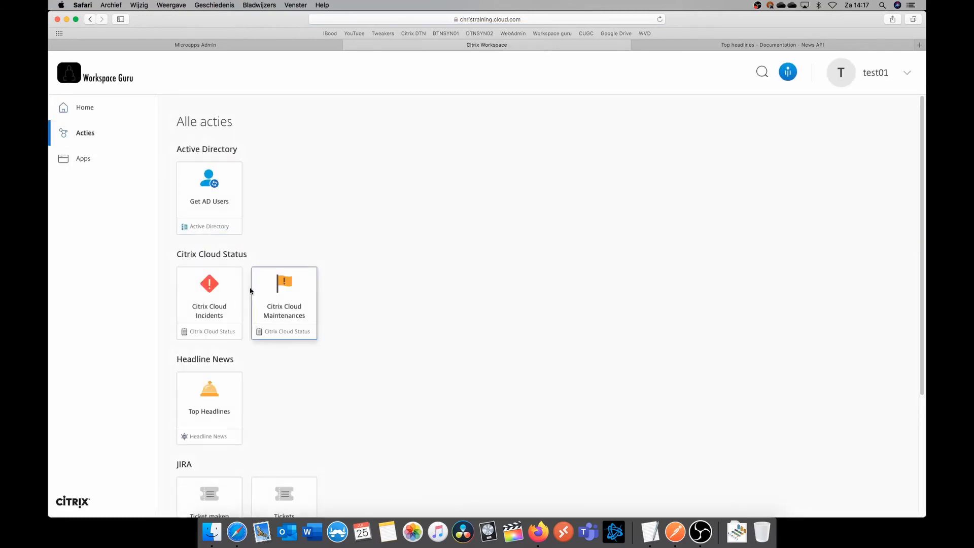
click(228, 393)
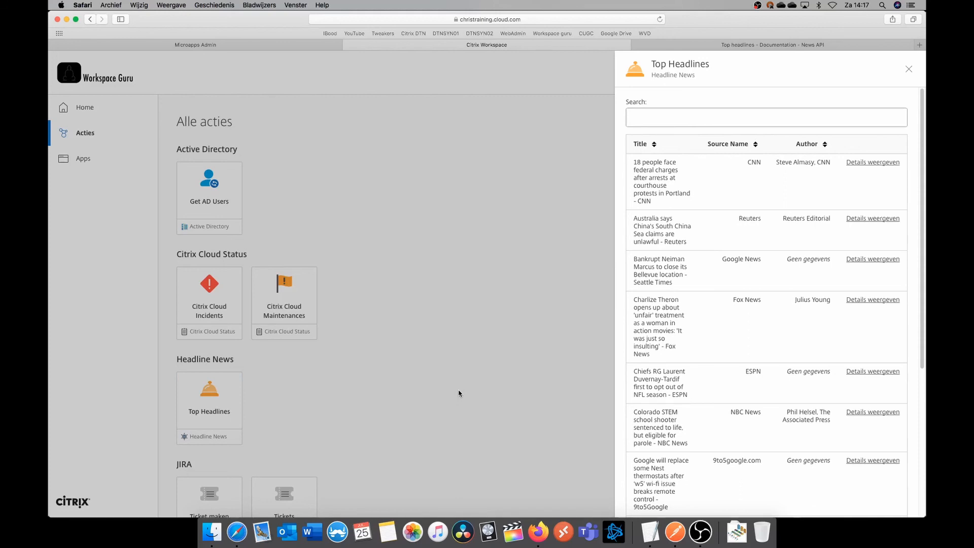
View the first headline's details, then close the details panel.
scroll(817, 219, down, 5)
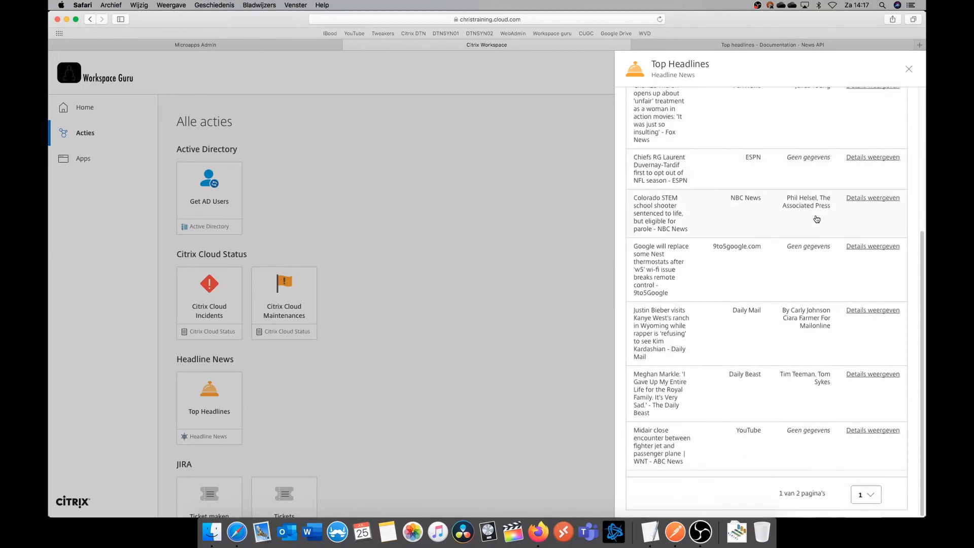
scroll(760, 196, up, 5)
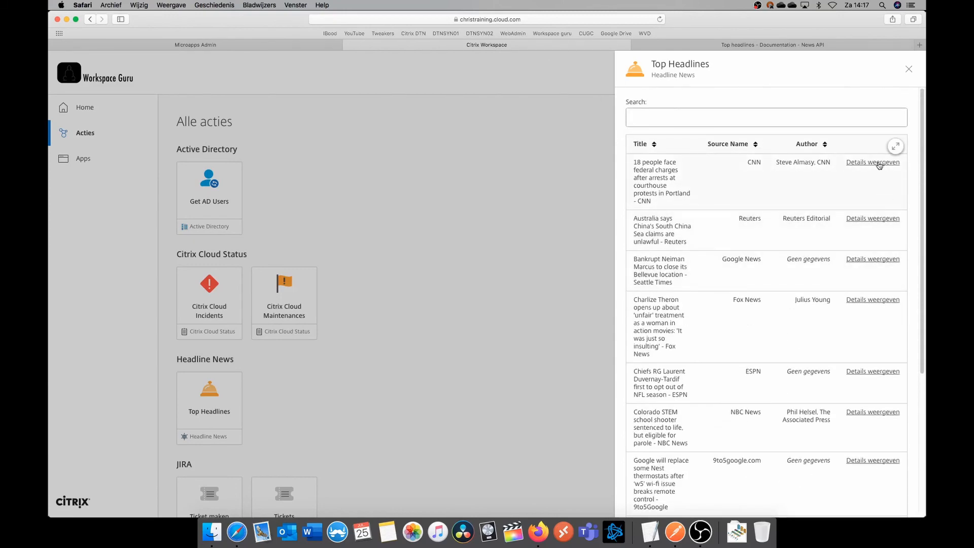
click(880, 164)
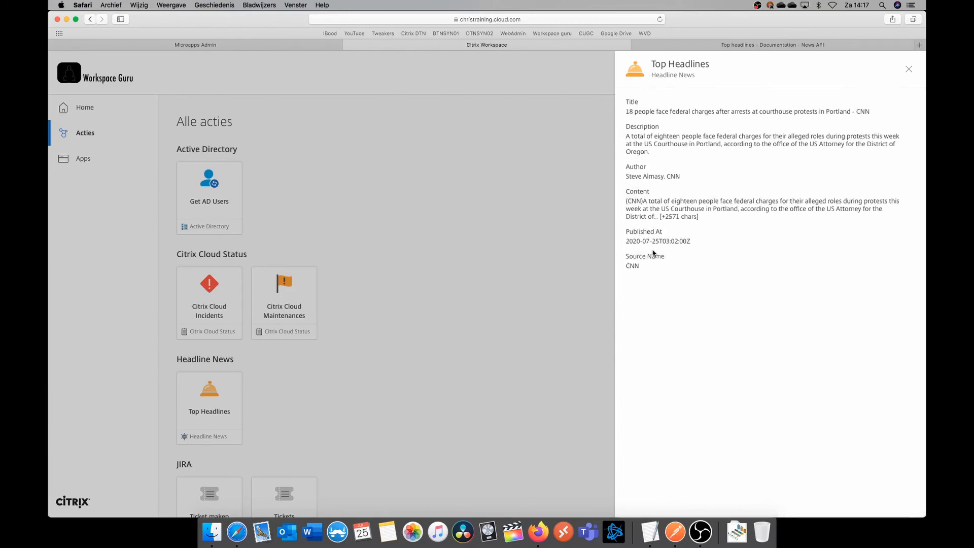
click(909, 69)
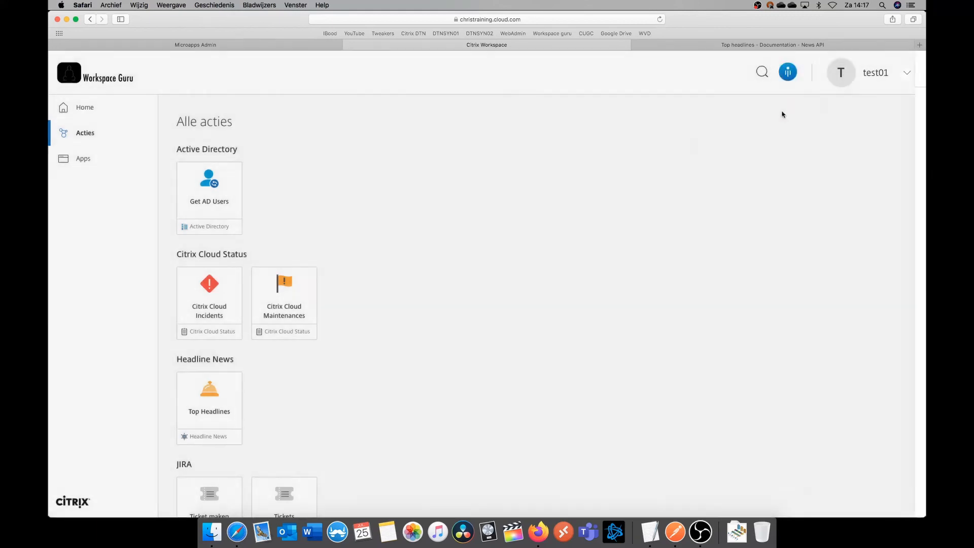
Search headlines for 'corona', read that article's details, then return Home.
click(239, 401)
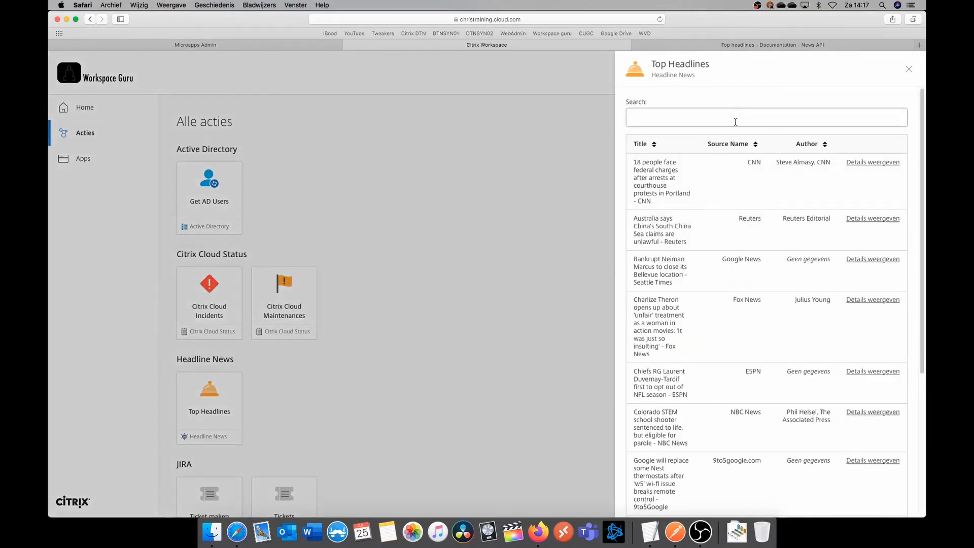
click(736, 120)
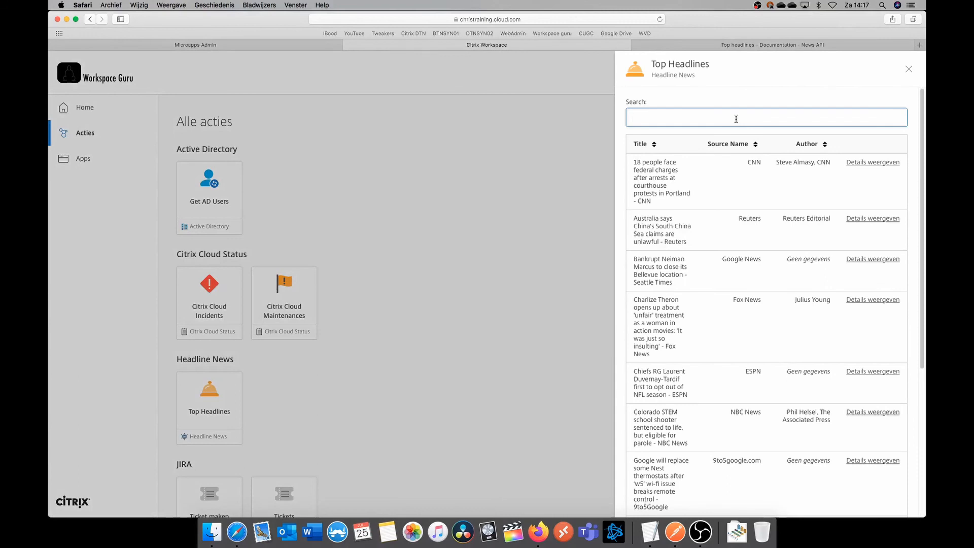
text(corona)
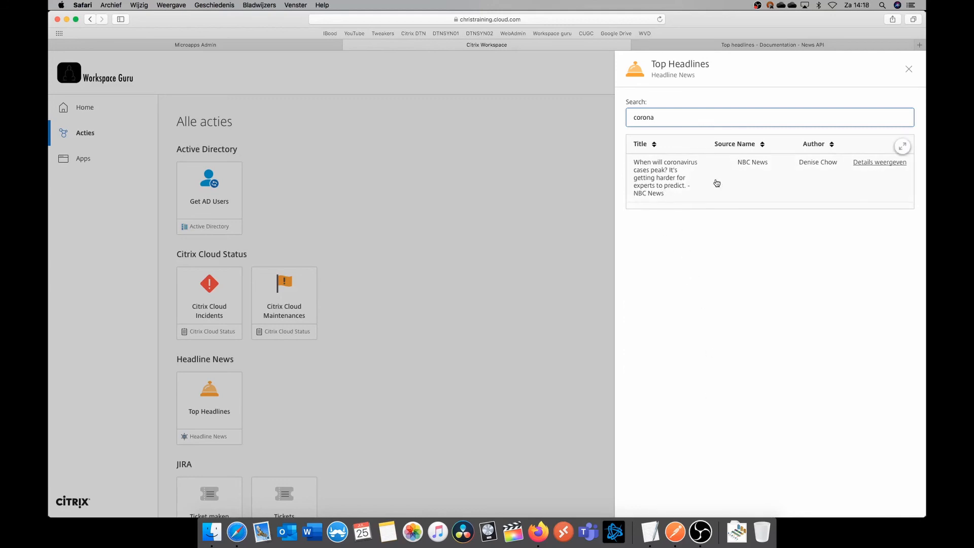
click(829, 179)
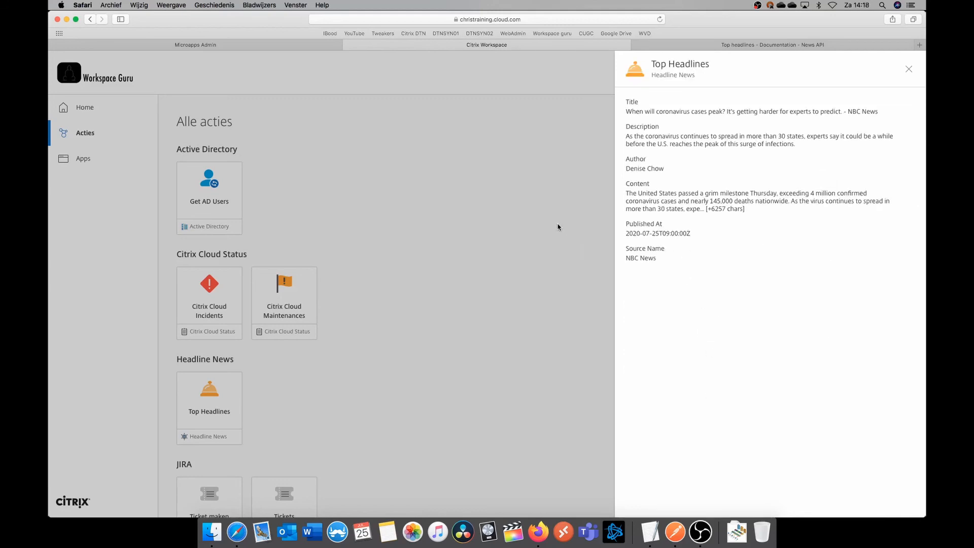
click(557, 224)
click(136, 120)
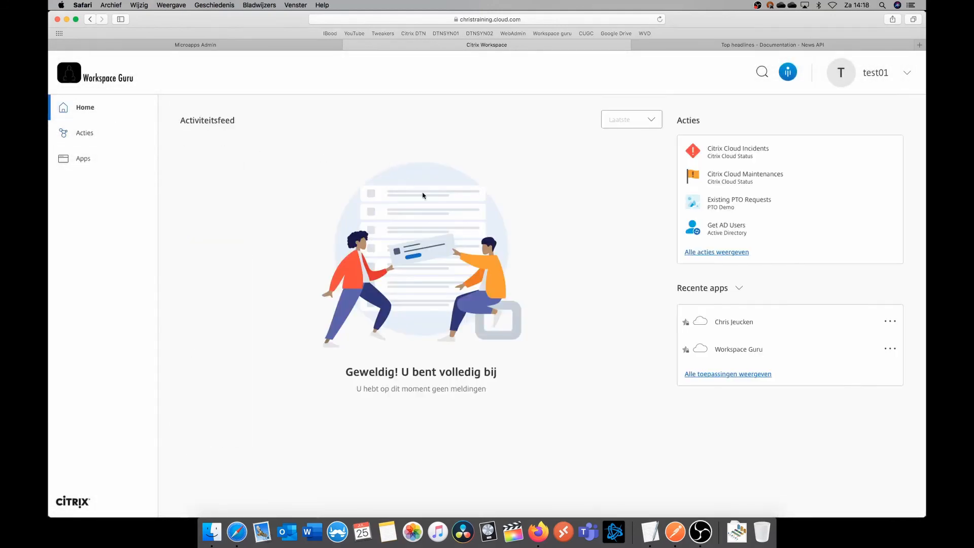
Go through Actions and Home, then launch Top Headlines from the All actions list.
click(149, 133)
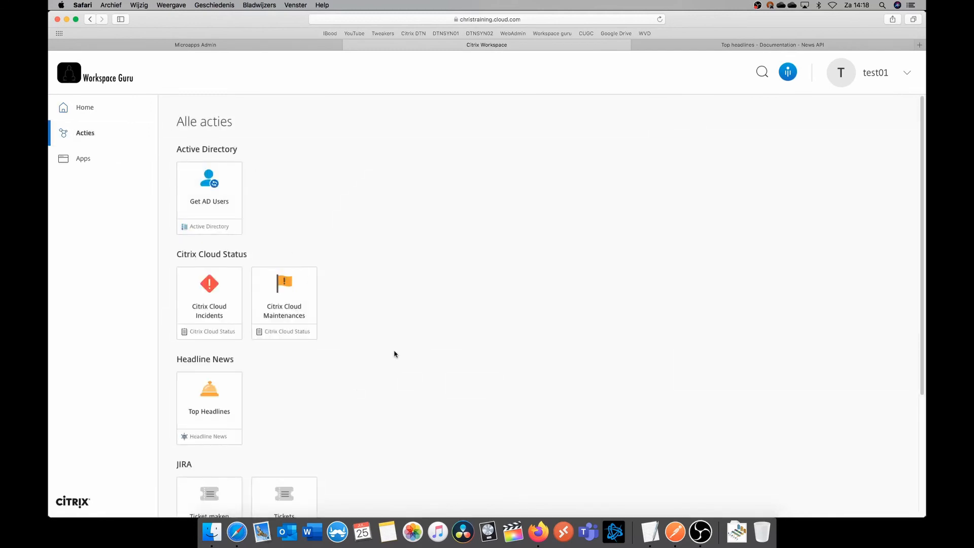
click(86, 108)
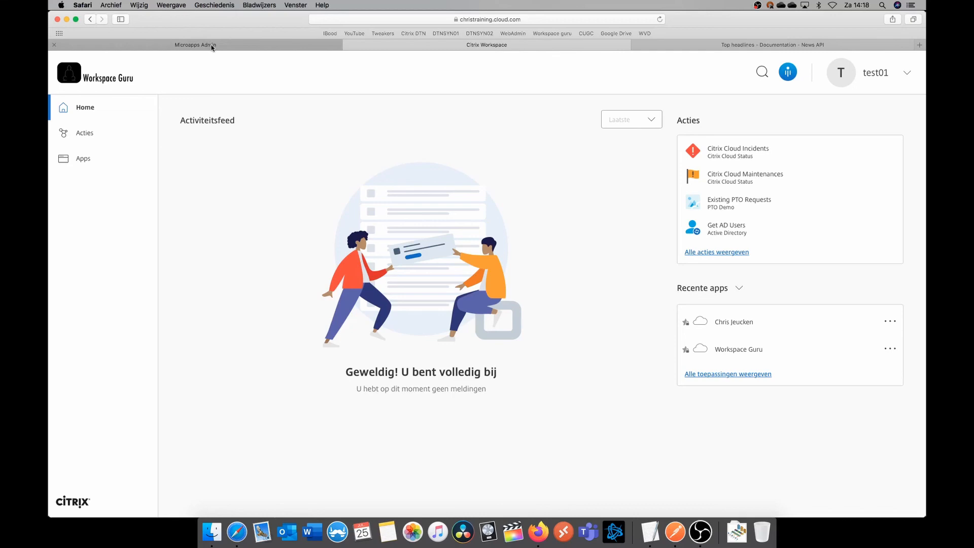
click(81, 134)
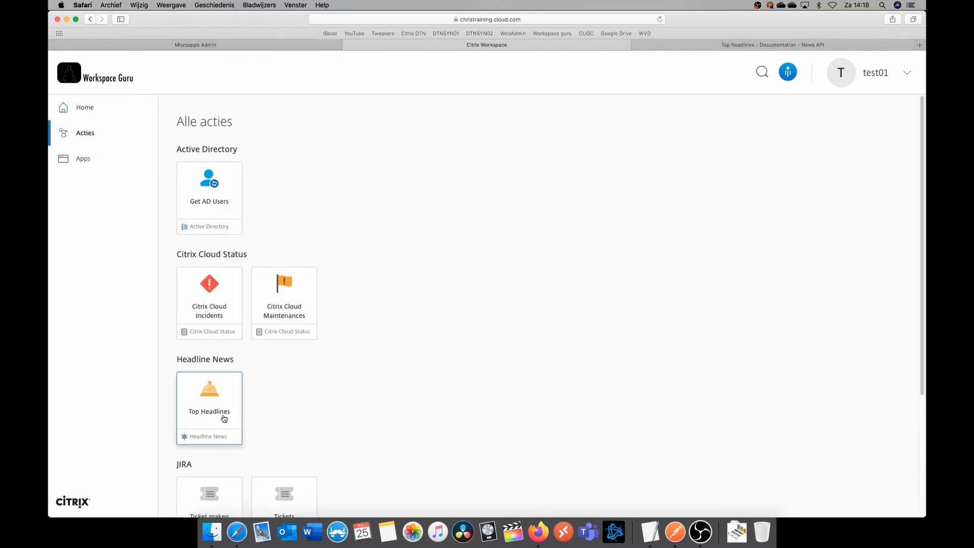
click(224, 418)
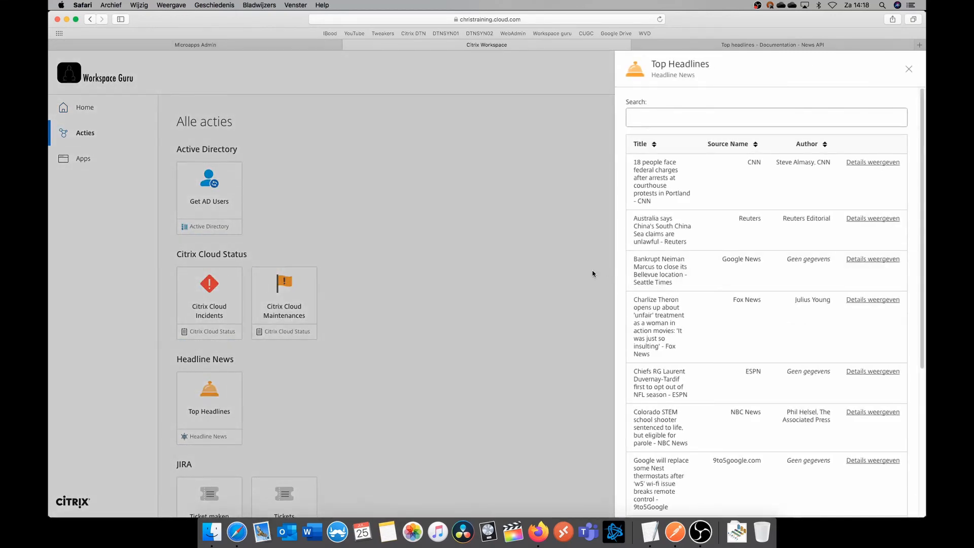